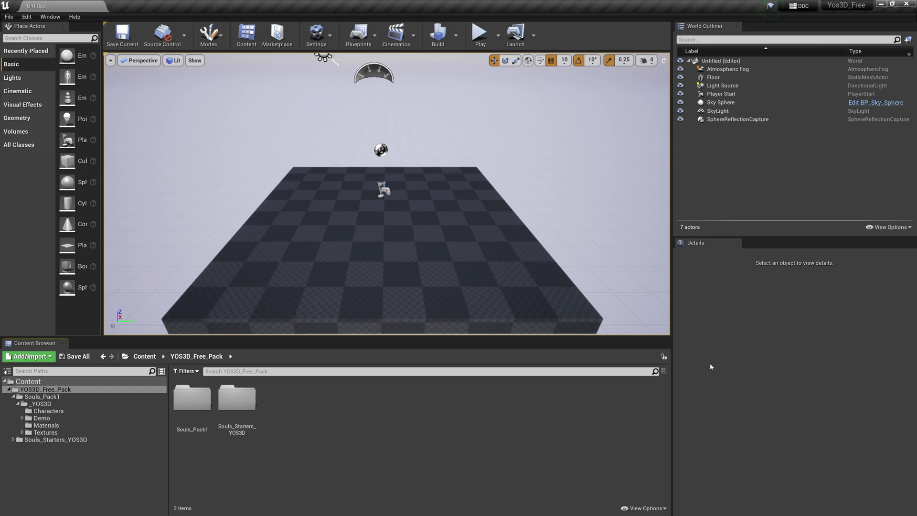
Switch to the browser and examine the Yos3D Free Character Pack product page and its gallery of character images.
key(alt+Tab)
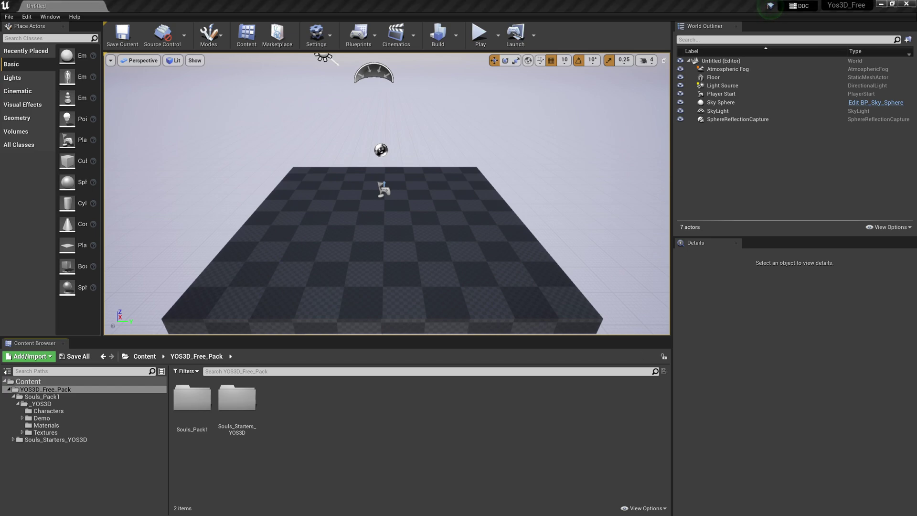
click(497, 10)
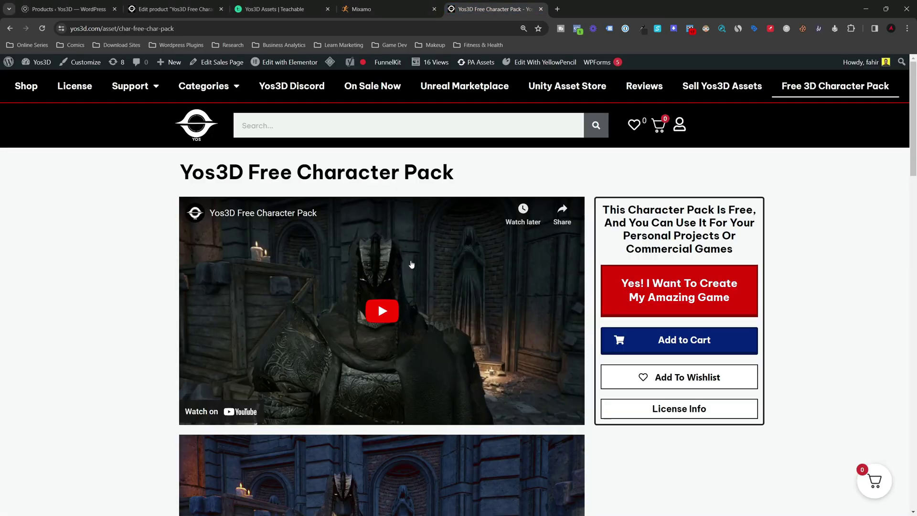
scroll(113, 264, down, 2)
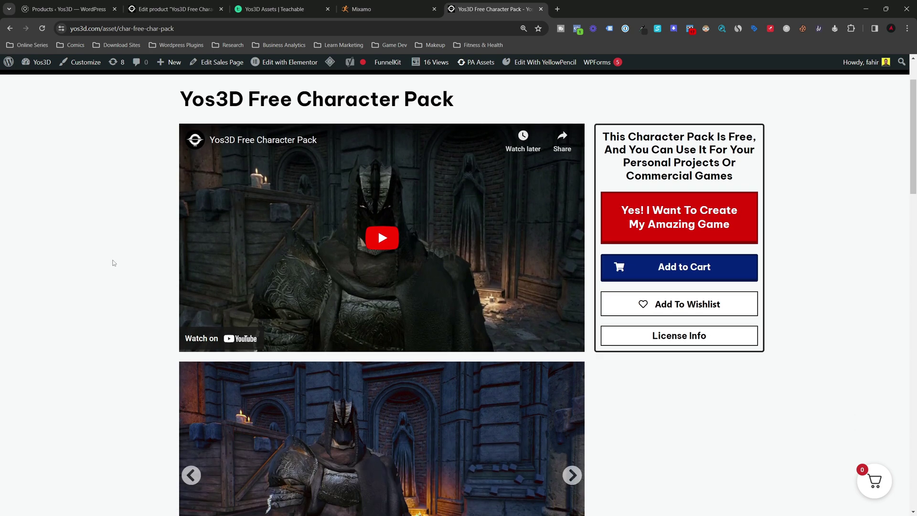
scroll(113, 263, up, 2)
scroll(334, 293, down, 3)
scroll(334, 292, down, 3)
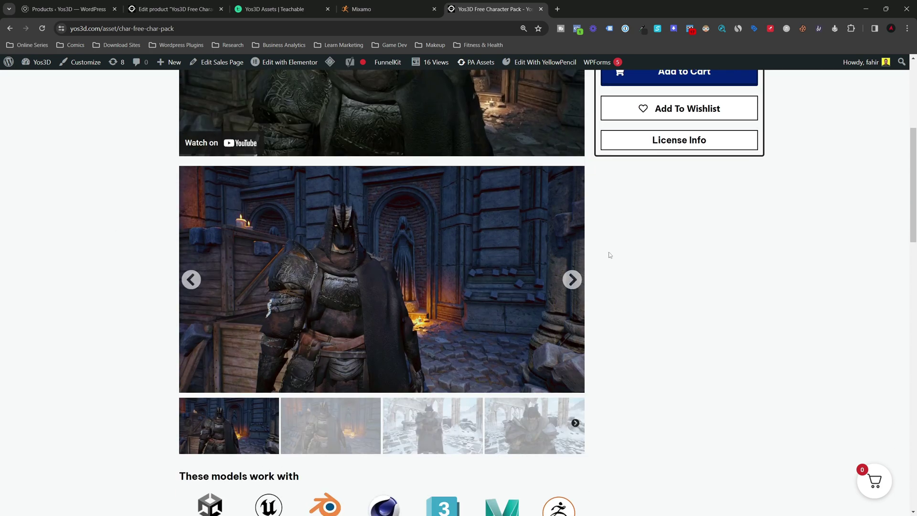
click(572, 280)
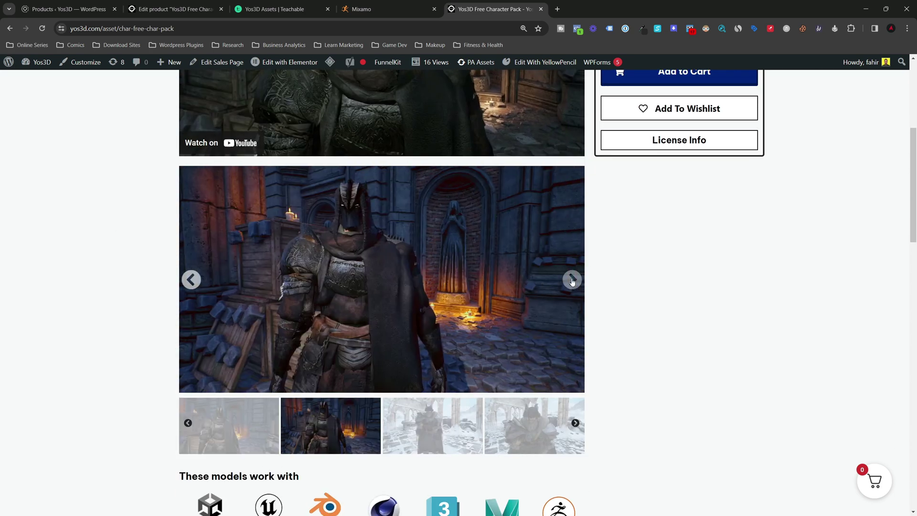
click(572, 280)
click(572, 279)
click(572, 280)
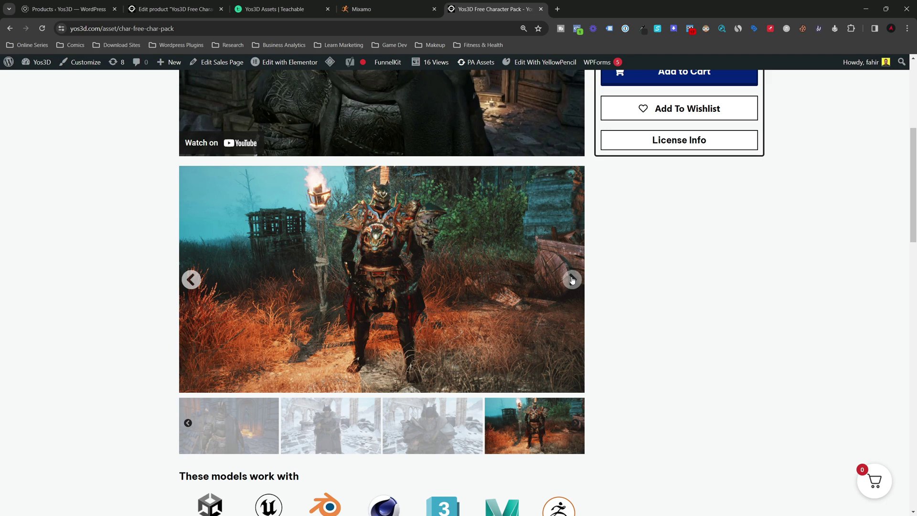
click(572, 279)
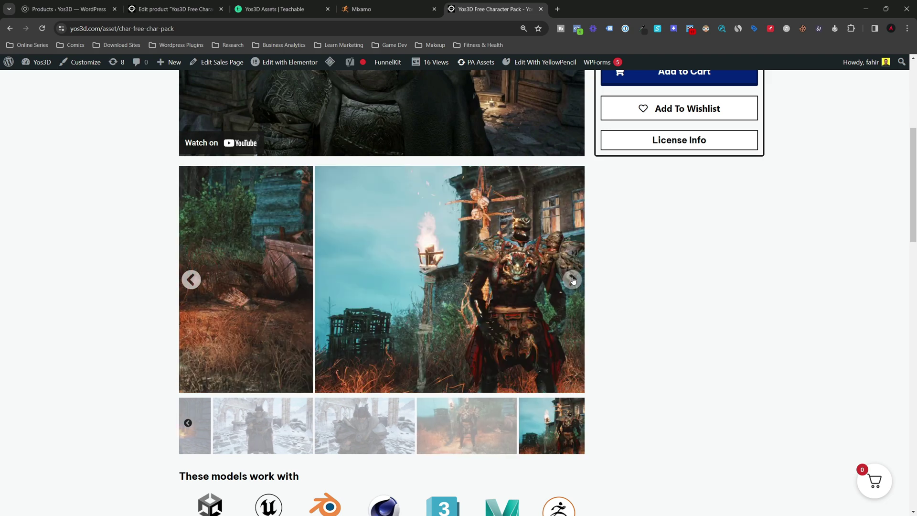
scroll(572, 280, up, 5)
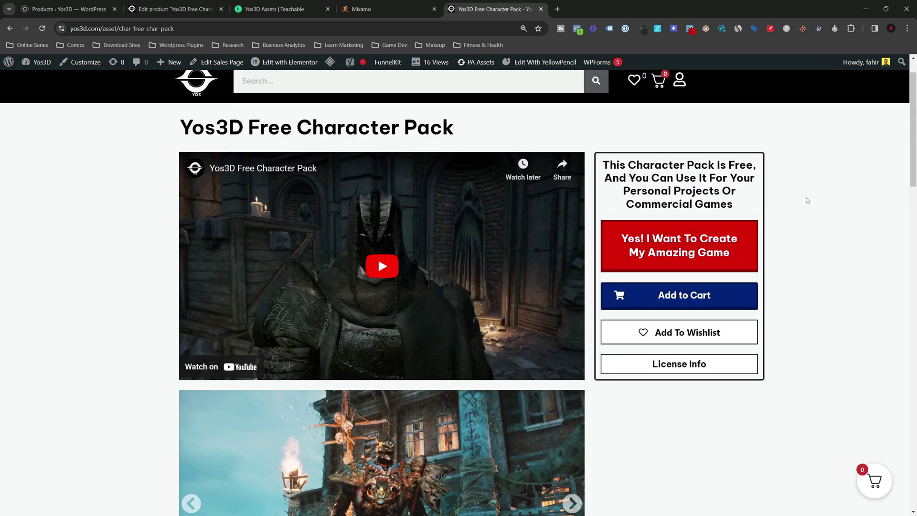
scroll(791, 206, up, 1)
Switch to the Unreal Engine 5 third-person project, show its content folders, and view the downloaded project files in the Downloads folder.
click(382, 9)
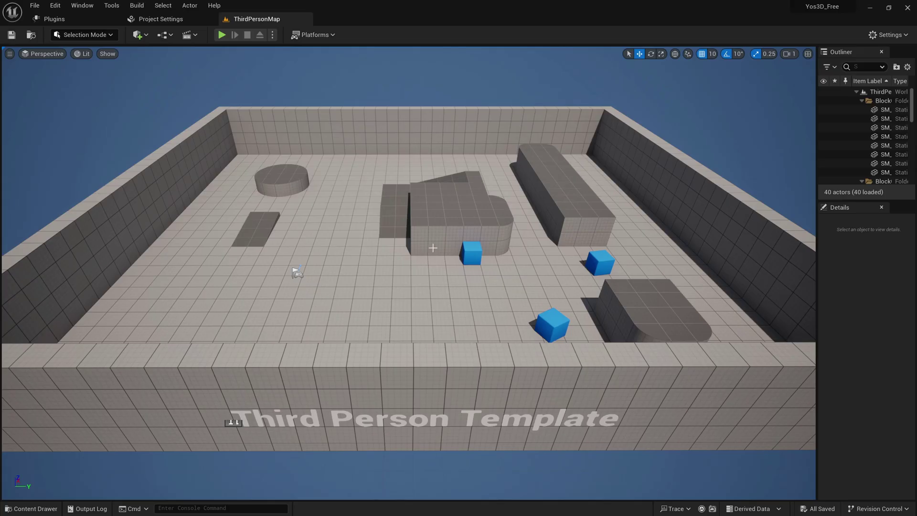
click(31, 508)
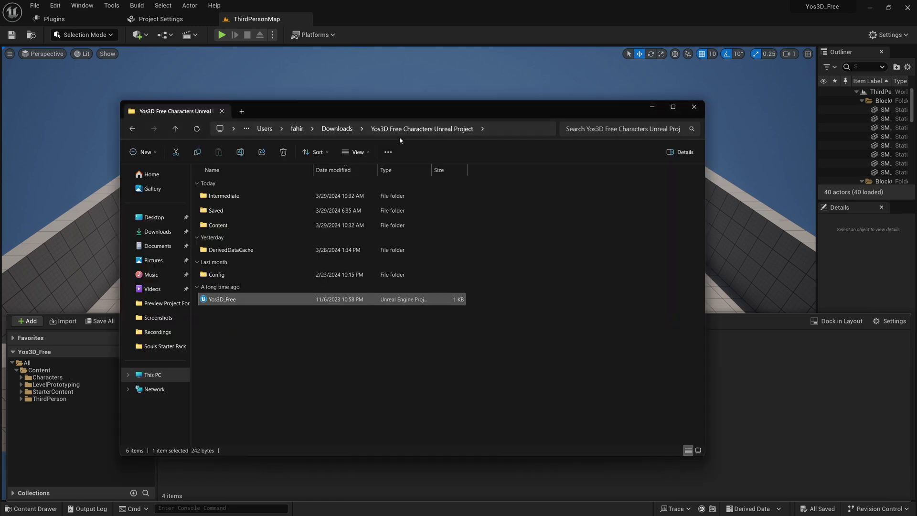
click(336, 128)
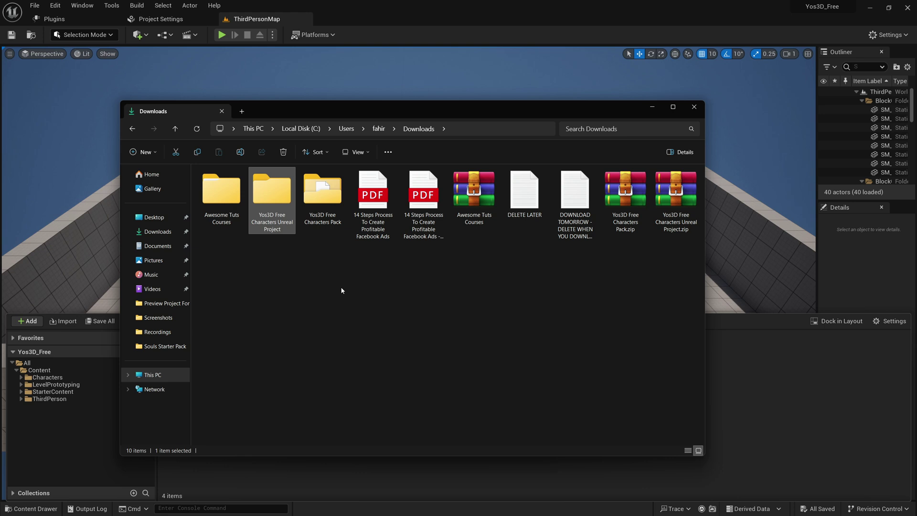
click(311, 272)
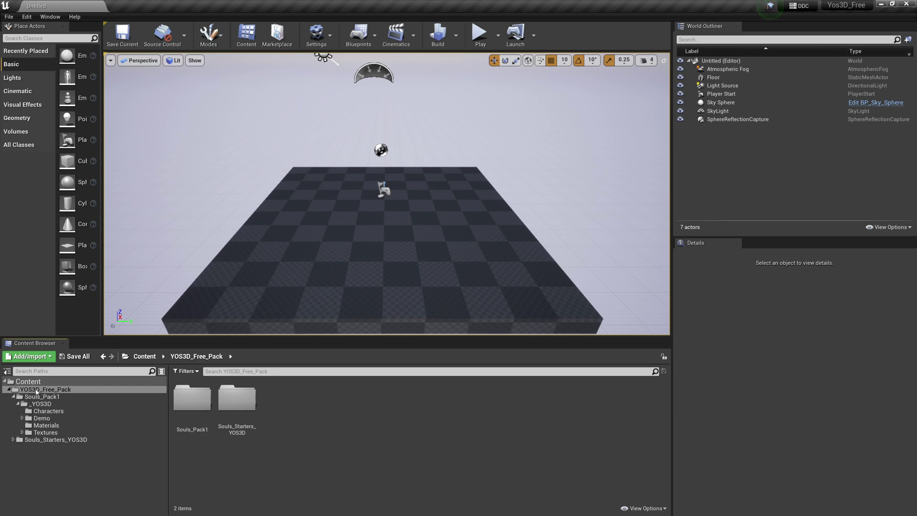
Start migrating the YOS3D_Free_Pack folder from Content, accept the asset list, and browse to the Unreal Engine Projects For Yos3D folder.
click(28, 381)
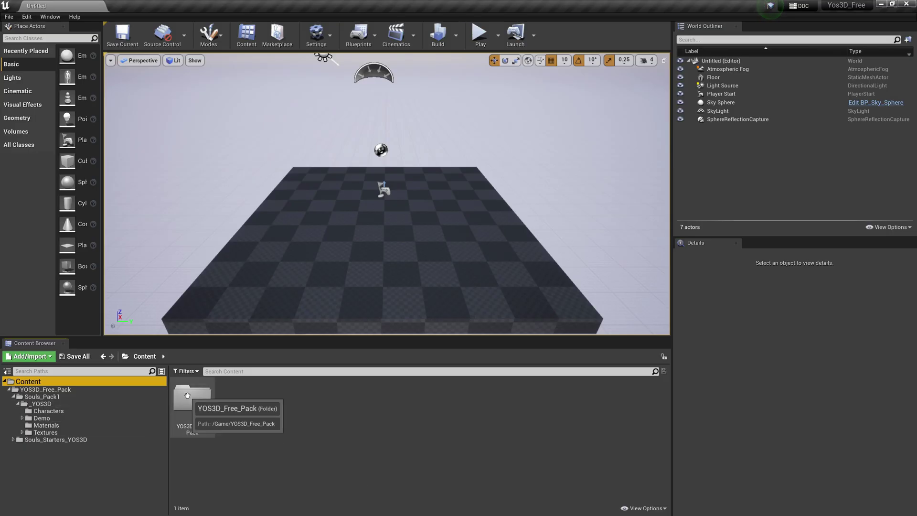
click(187, 400)
right_click(188, 400)
click(210, 335)
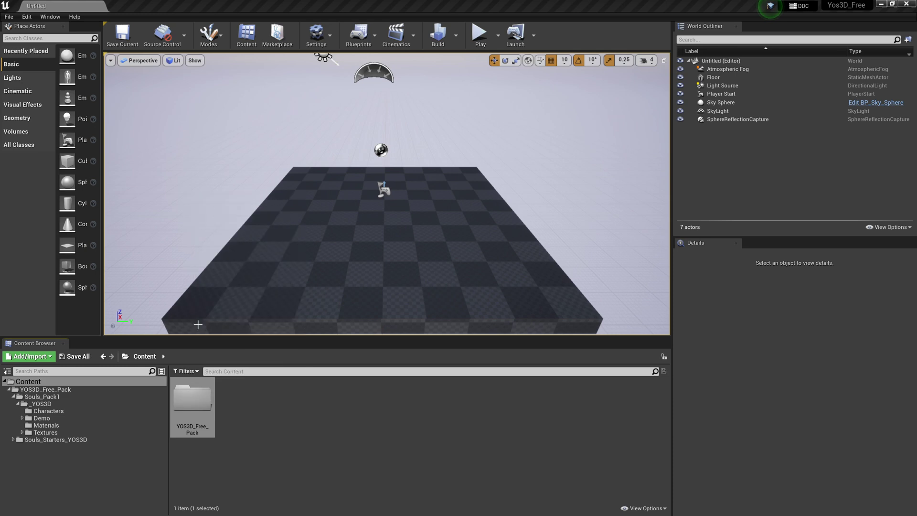
click(537, 367)
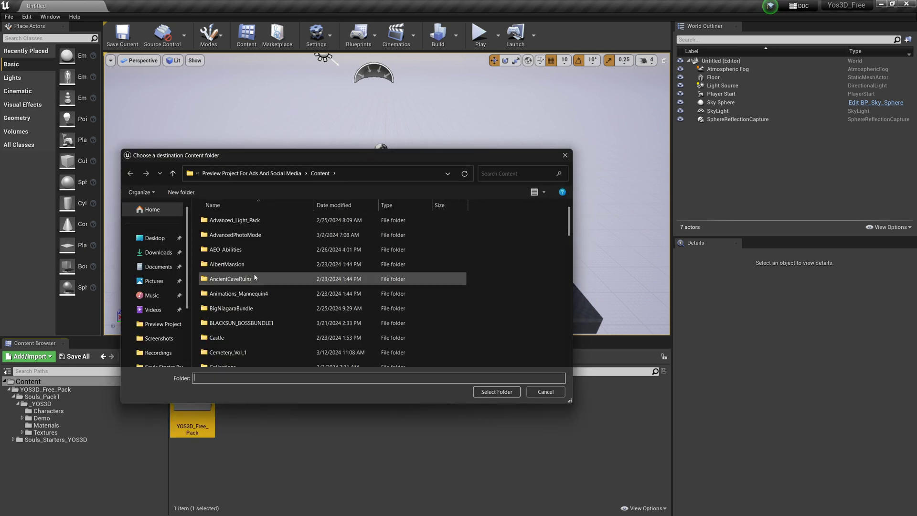
click(236, 172)
click(234, 173)
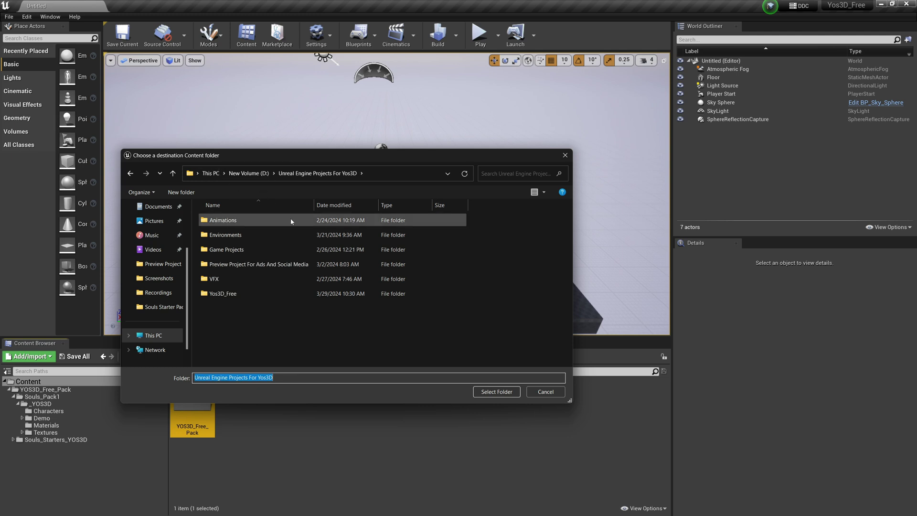
double_click(226, 250)
scroll(262, 279, down, 5)
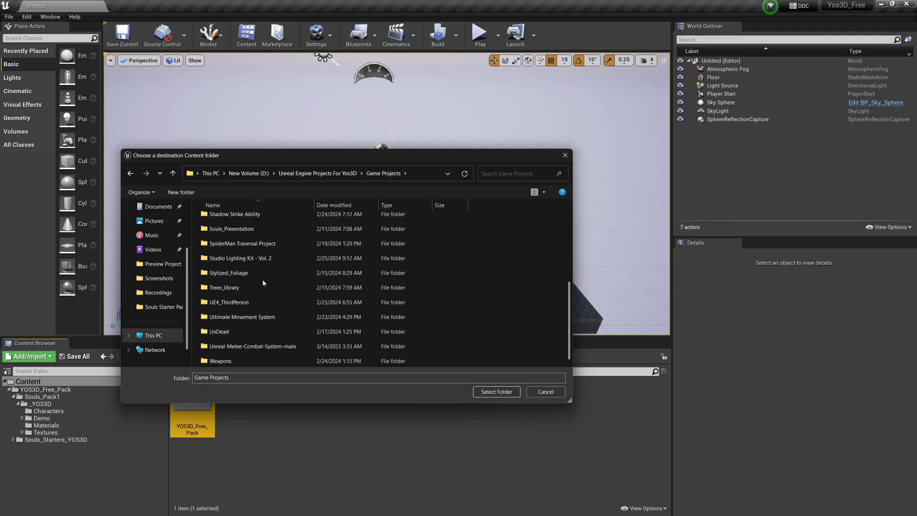
click(231, 244)
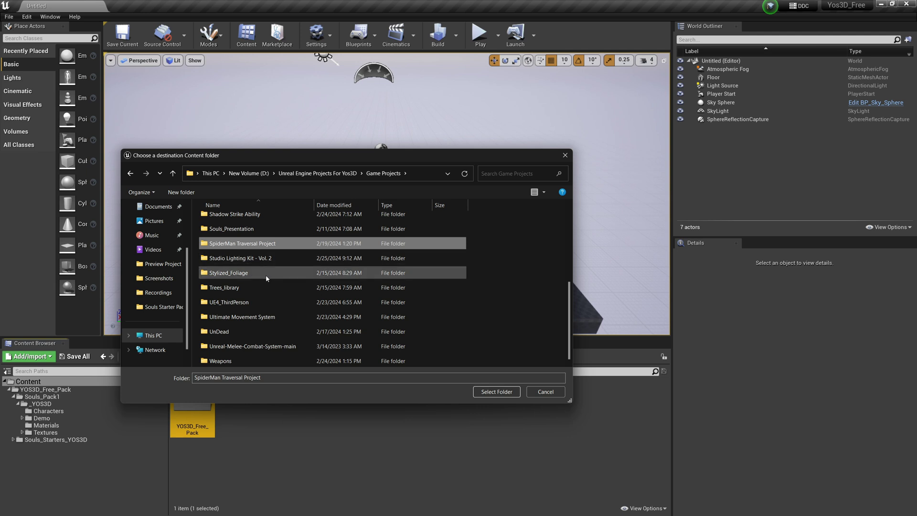
scroll(255, 326, up, 4)
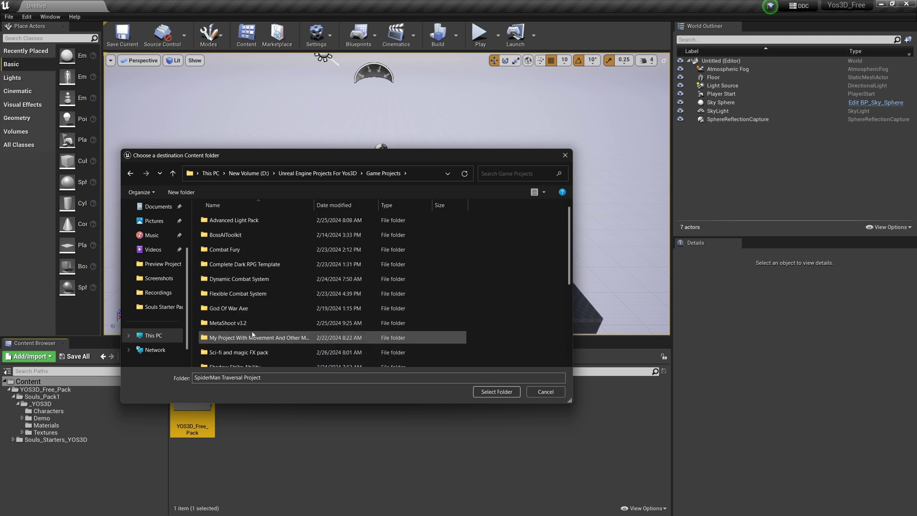
click(317, 173)
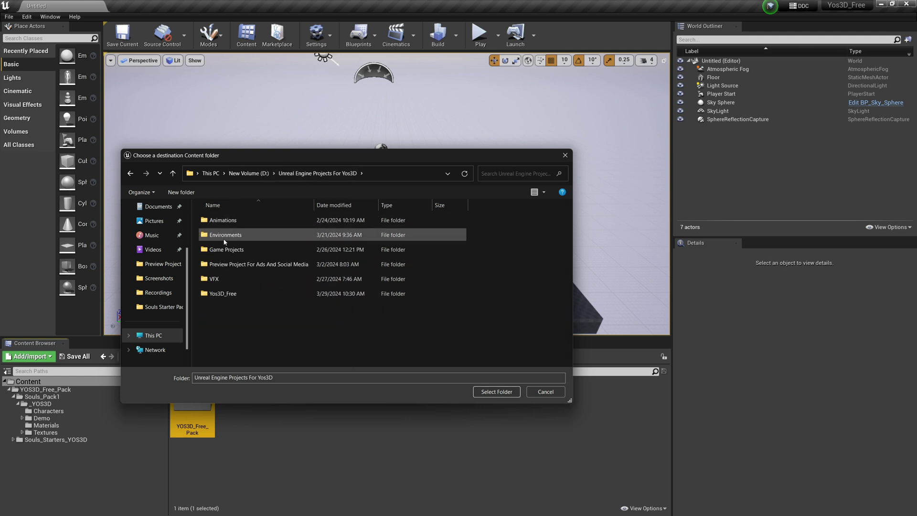
Choose the Content folder of the Yos3D_Free project as the migration destination.
click(247, 294)
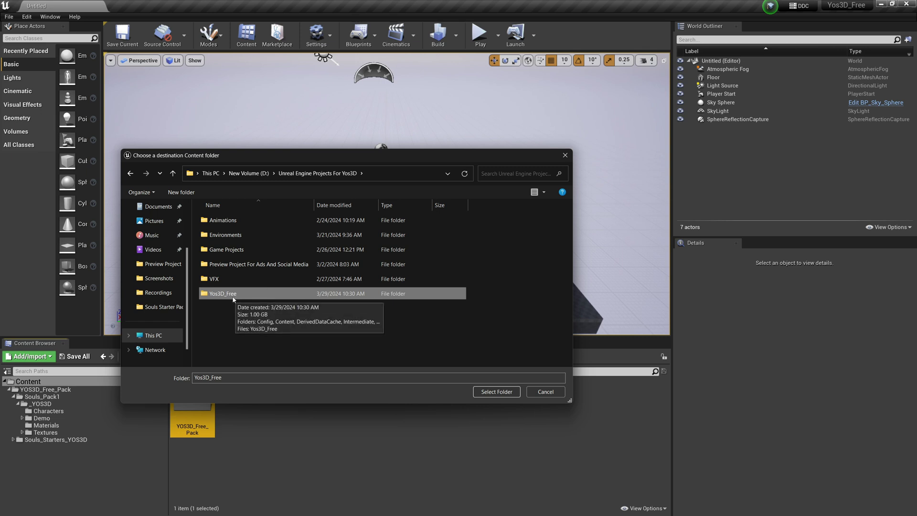
double_click(219, 293)
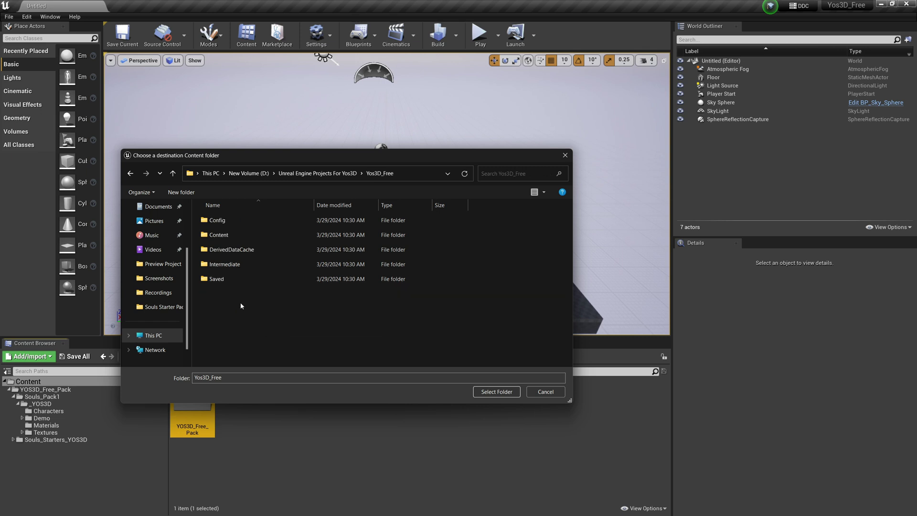
double_click(234, 235)
click(496, 392)
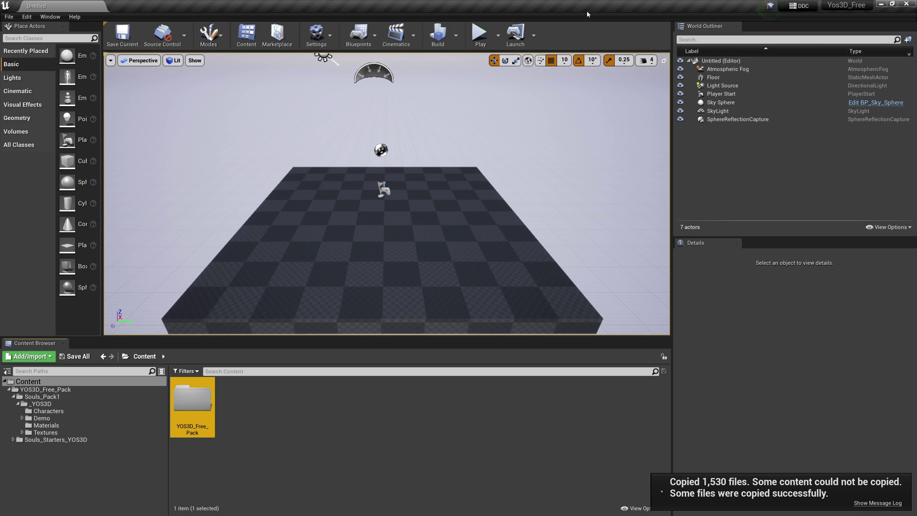
Close the source project and open the Overview_Map level from the Souls_Starters_YOS3D Demo folder in the Unreal Engine 5 project.
click(906, 4)
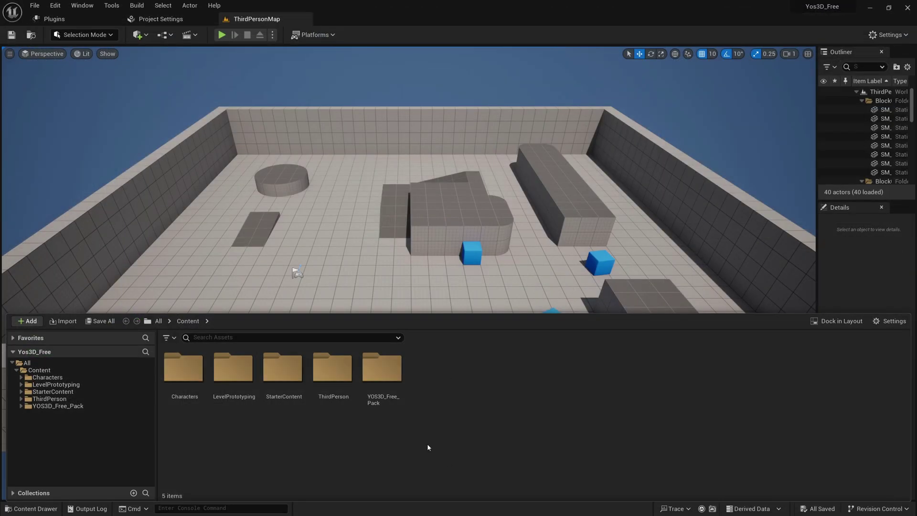
double_click(381, 377)
click(181, 362)
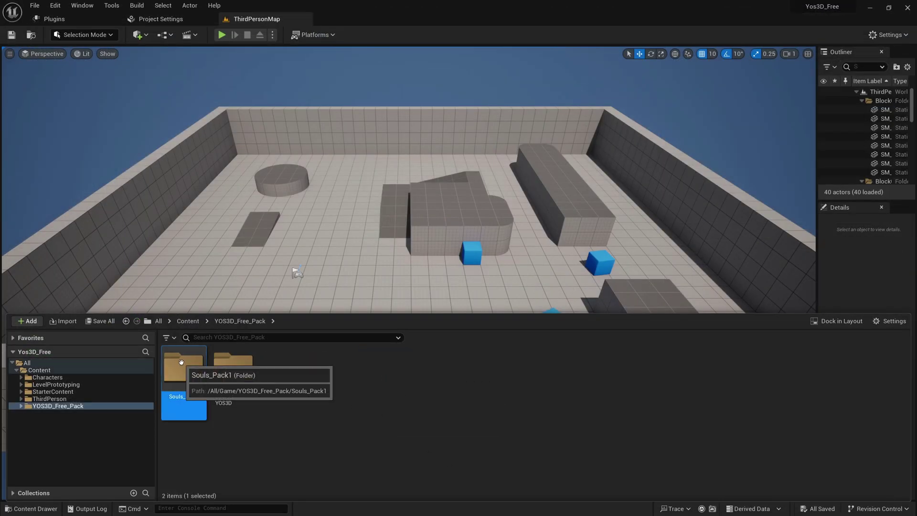
double_click(181, 361)
click(251, 321)
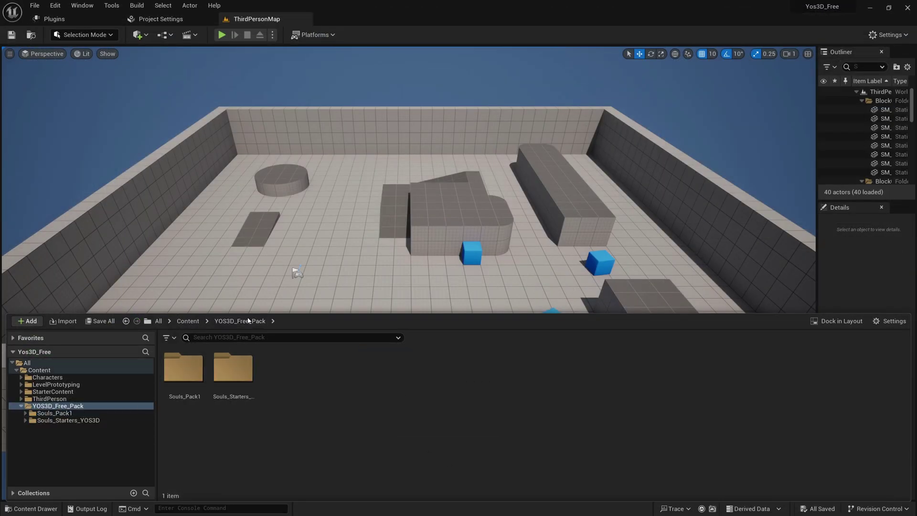
double_click(245, 374)
double_click(233, 370)
click(233, 373)
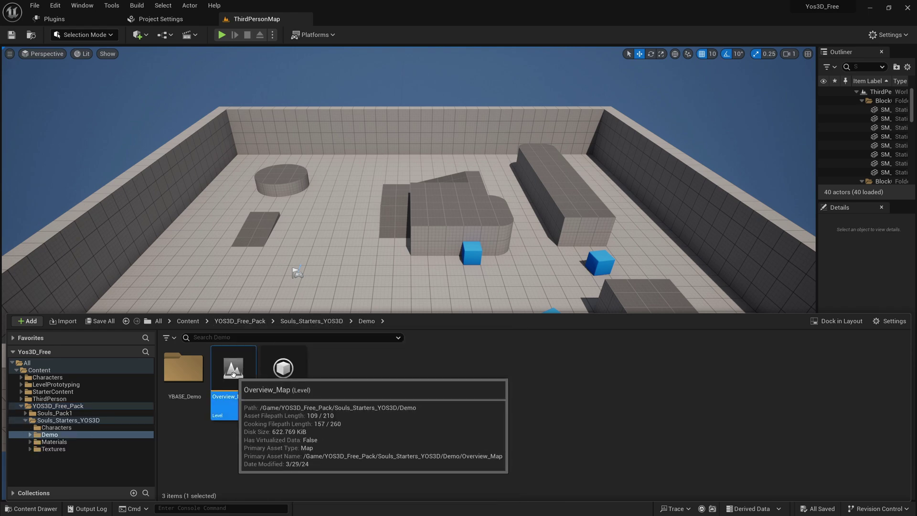
double_click(233, 373)
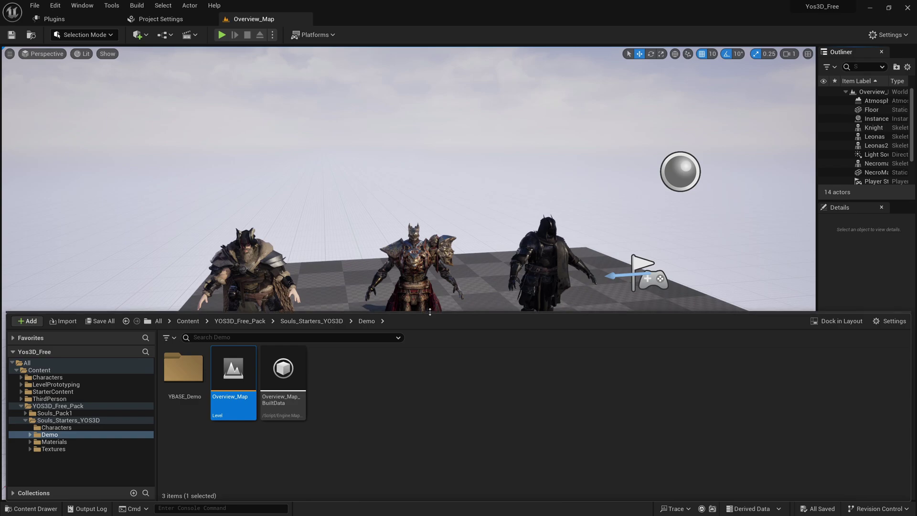
Examine the armoured characters in the Overview_Map level up close and from a distance.
right_drag(430, 287, 492, 287)
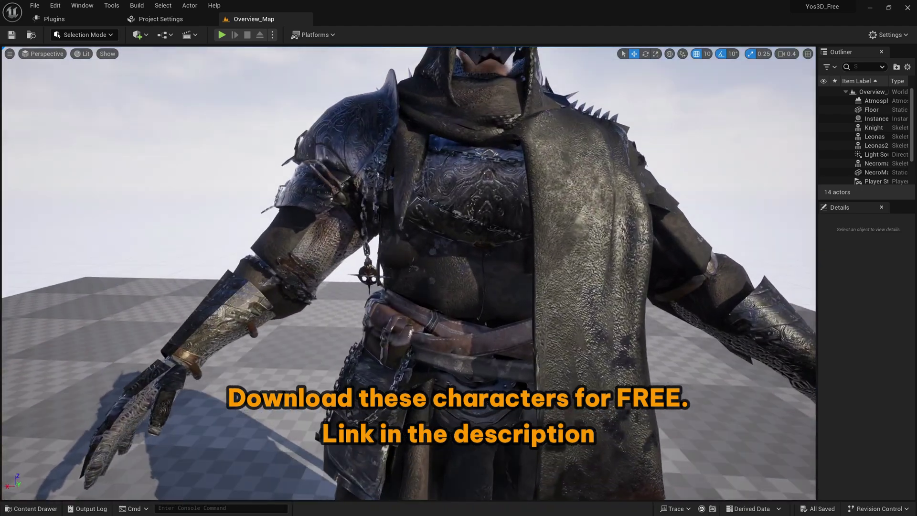
right_drag(364, 261, 364, 261)
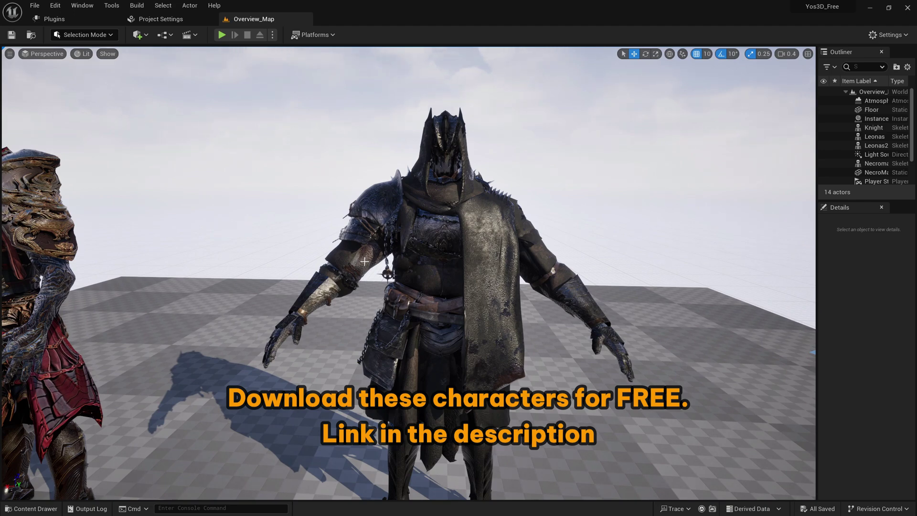
right_drag(364, 261, 353, 261)
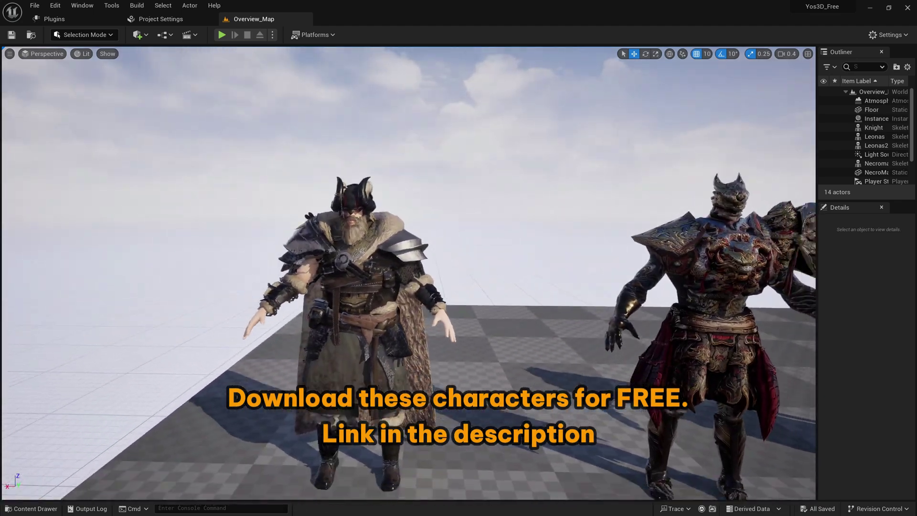
right_drag(456, 236, 456, 236)
scroll(456, 236, down, 4)
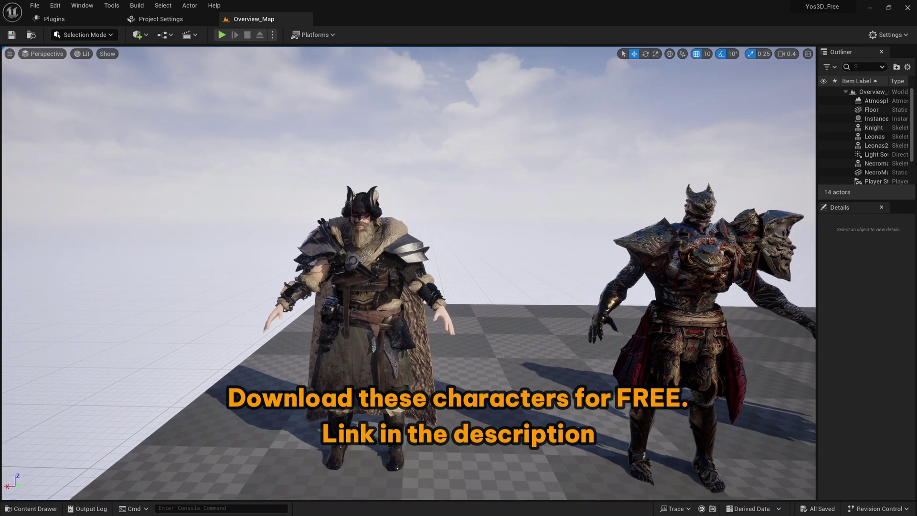
Browse the project content to the Characters folder inside YOS3D_Free_Pack's Souls_Starters_YOS3D folder.
click(40, 509)
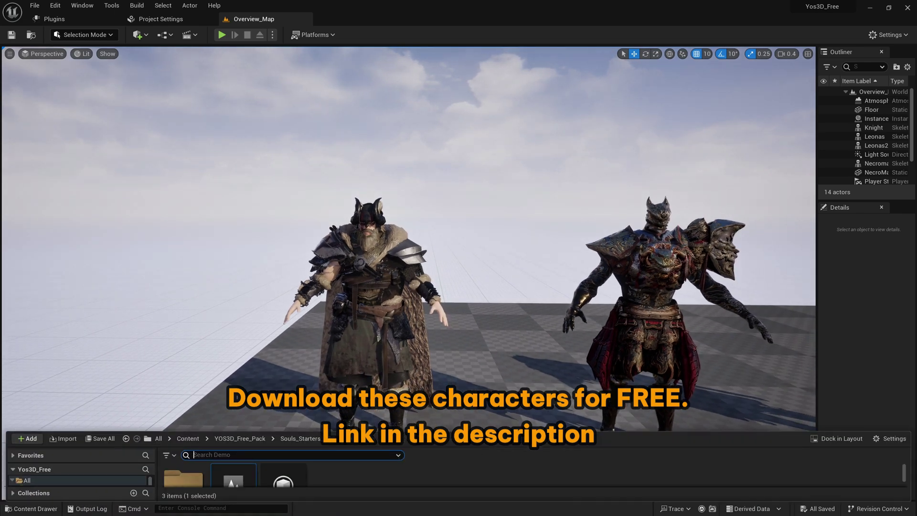
click(379, 382)
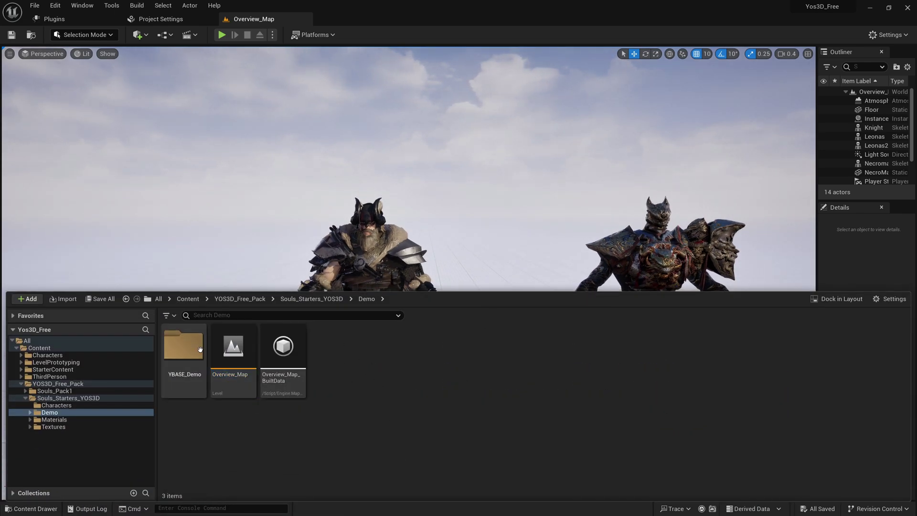
click(311, 298)
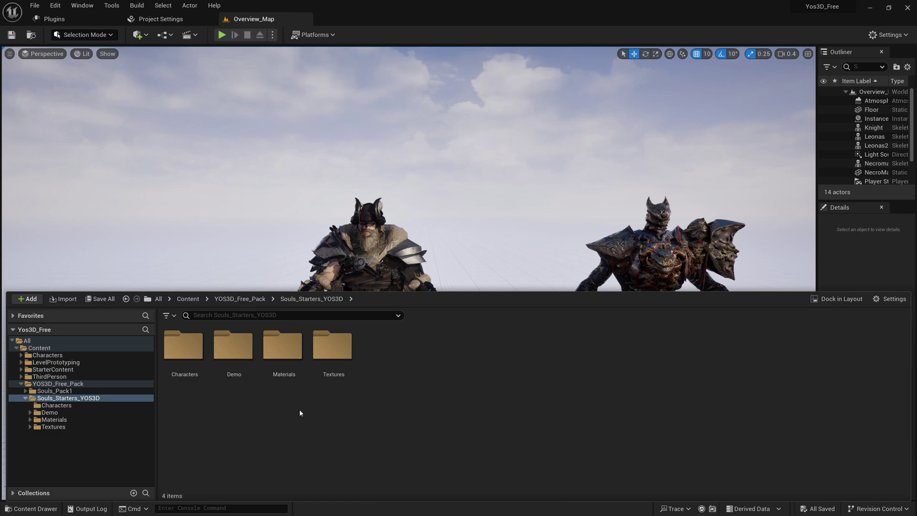
right_drag(720, 169, 179, 431)
click(33, 508)
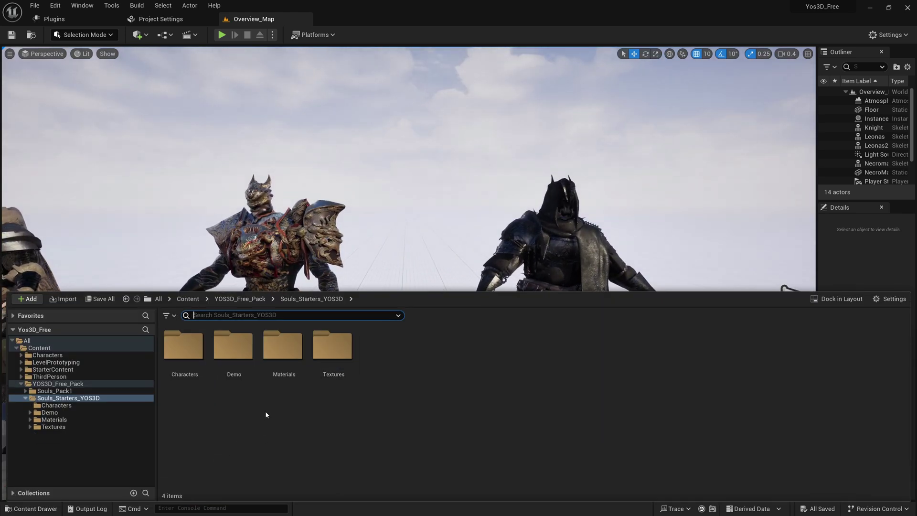
click(240, 298)
double_click(233, 346)
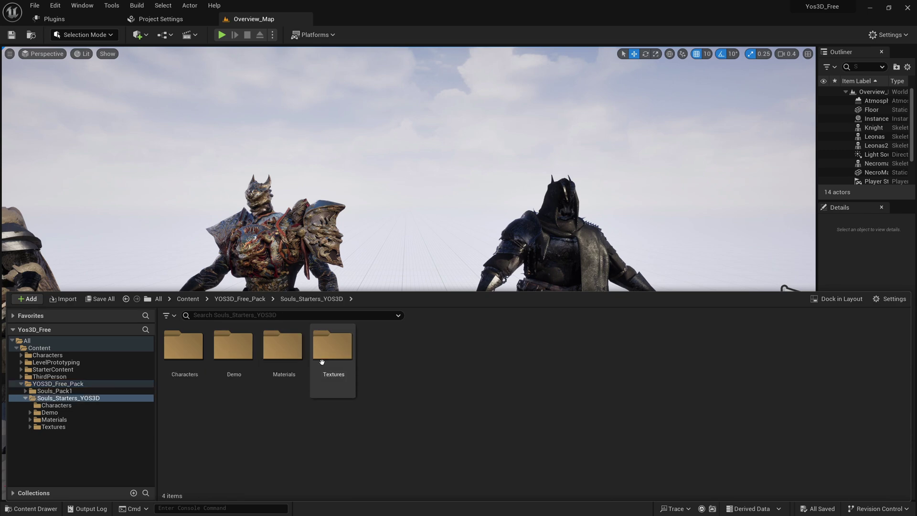
double_click(186, 352)
Start exporting the Knight skeletal mesh to the Downloads folder as an FBX file named Knight.
click(200, 392)
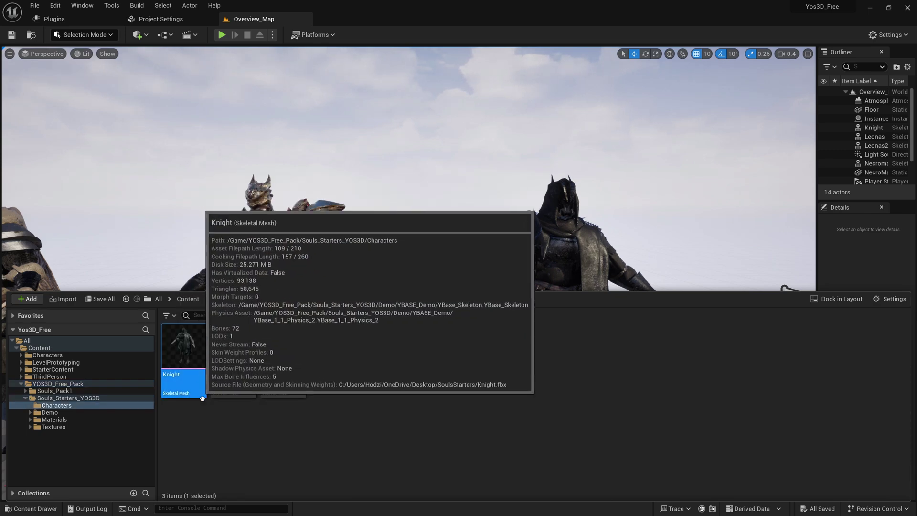
right_click(177, 351)
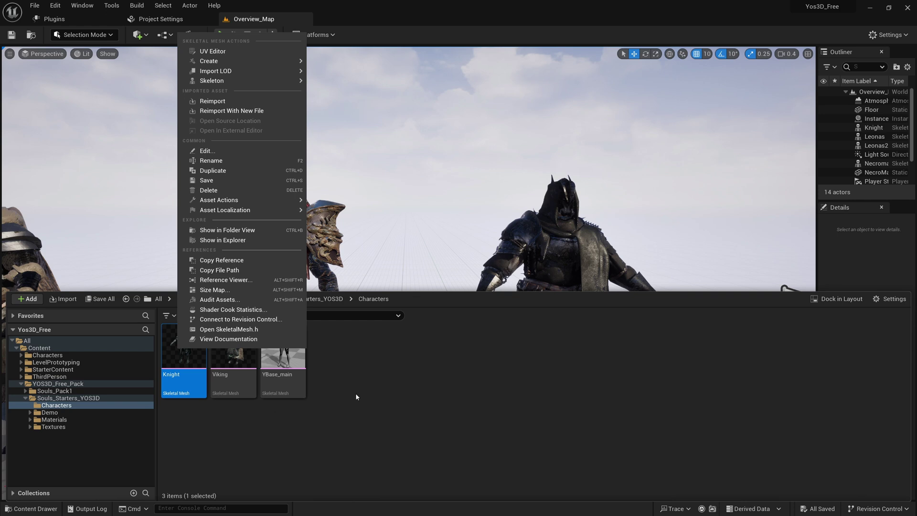
mouse_move(241, 201)
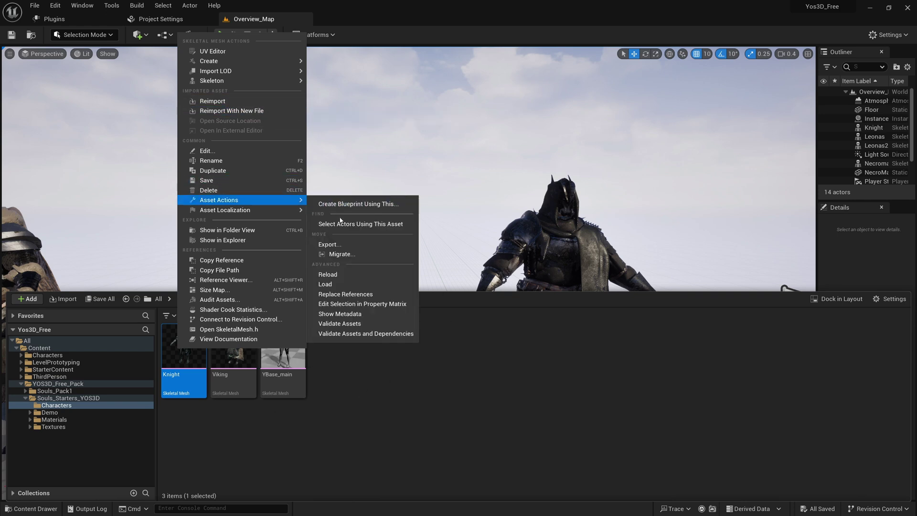
click(338, 246)
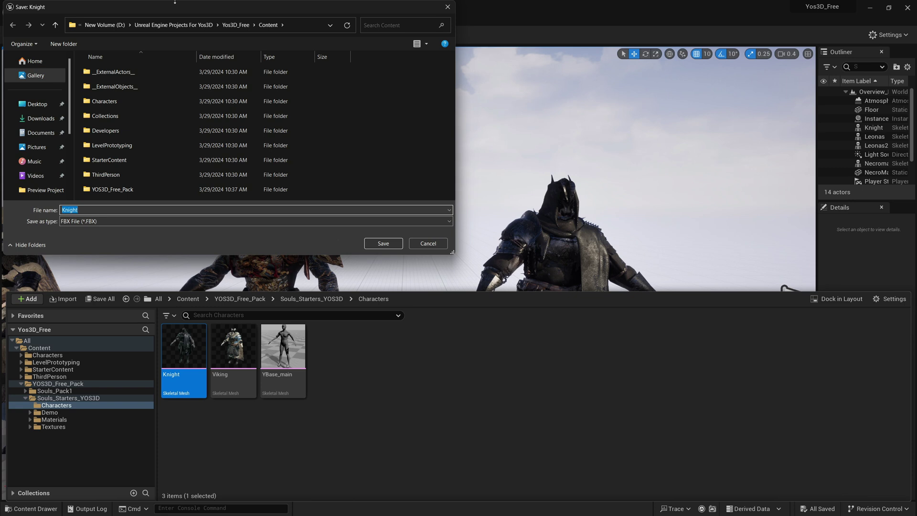
click(41, 119)
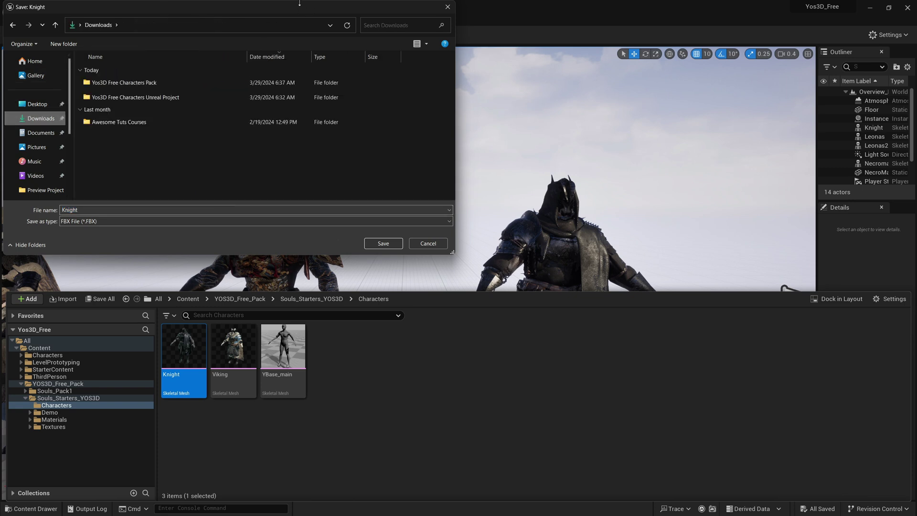
drag(300, 4, 601, 65)
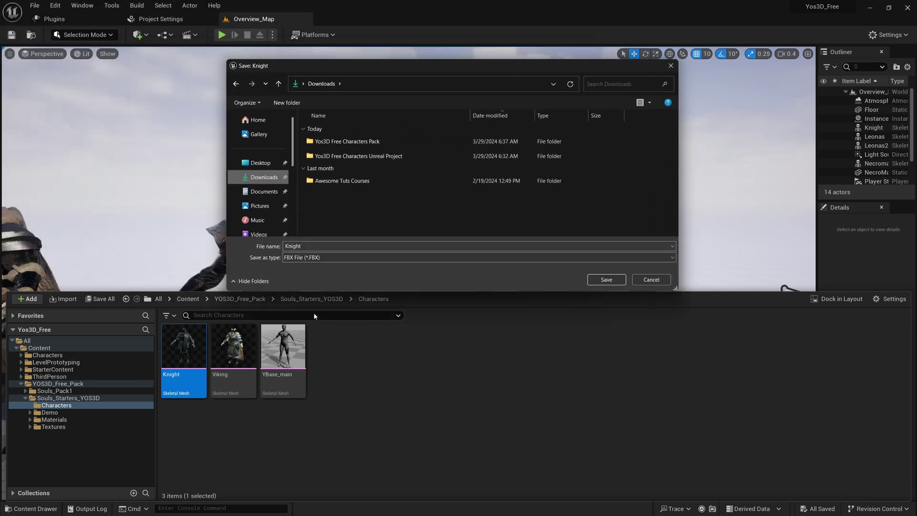
click(308, 258)
click(308, 268)
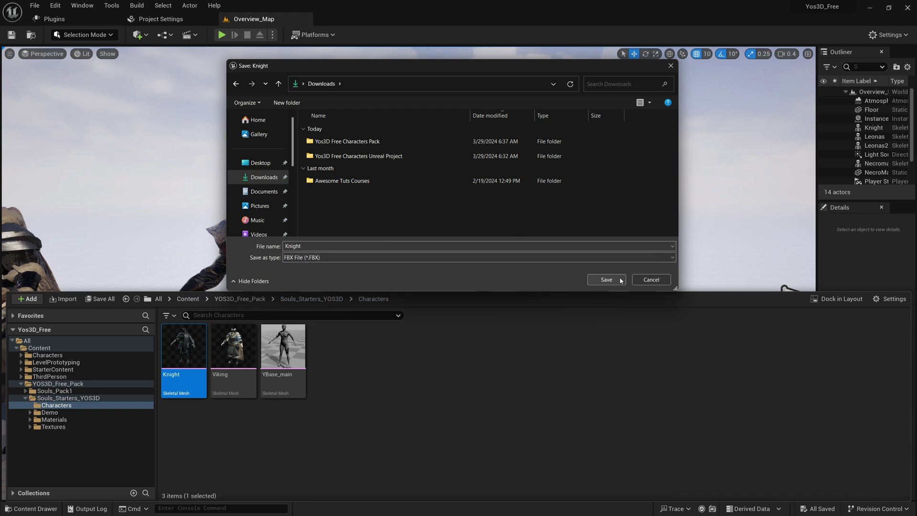
click(606, 280)
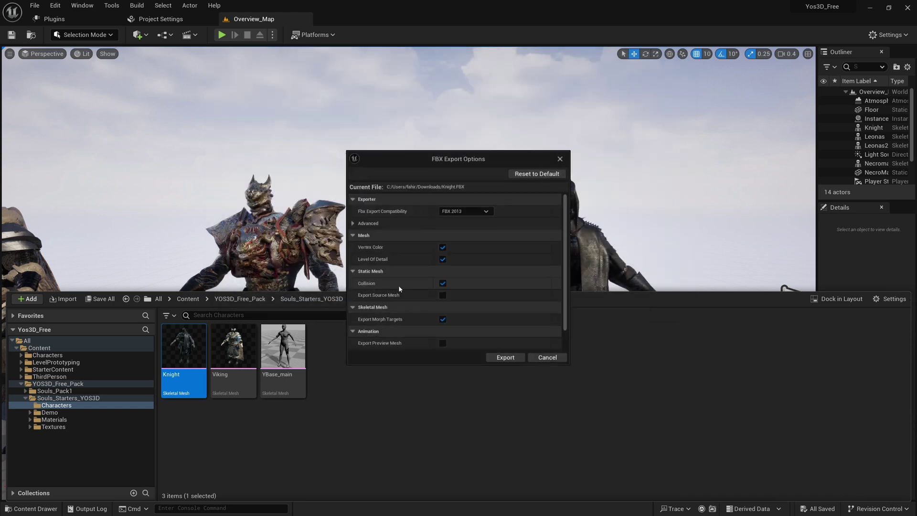
Set the FBX export compatibility to FBX 2020 and export the Knight mesh.
click(472, 213)
click(454, 276)
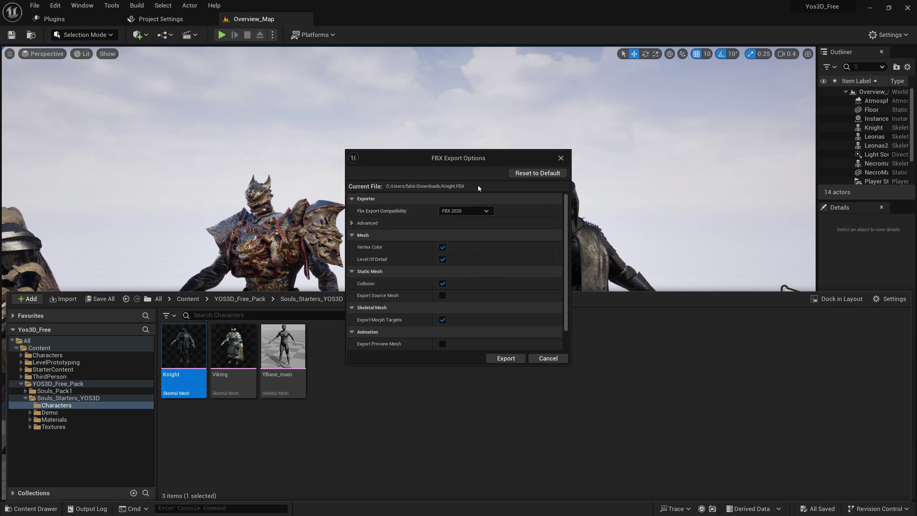
drag(476, 158, 434, 107)
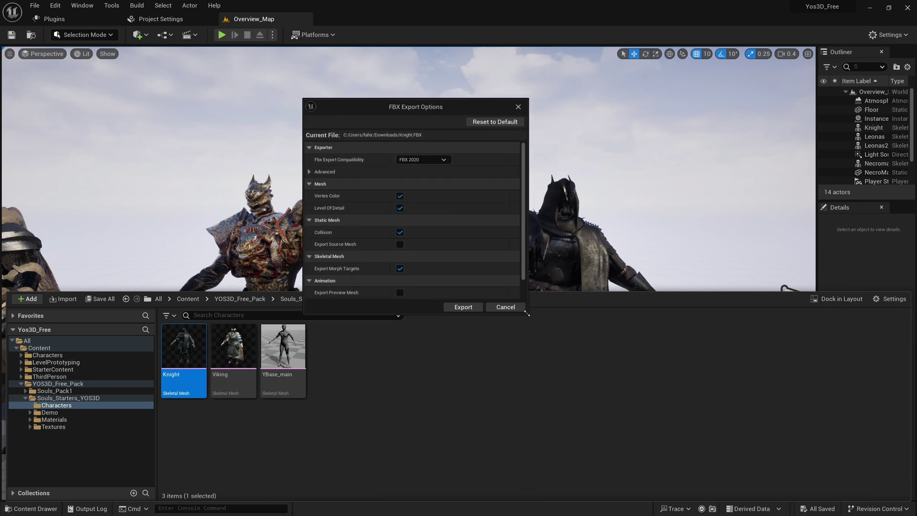
drag(527, 314, 591, 418)
click(446, 160)
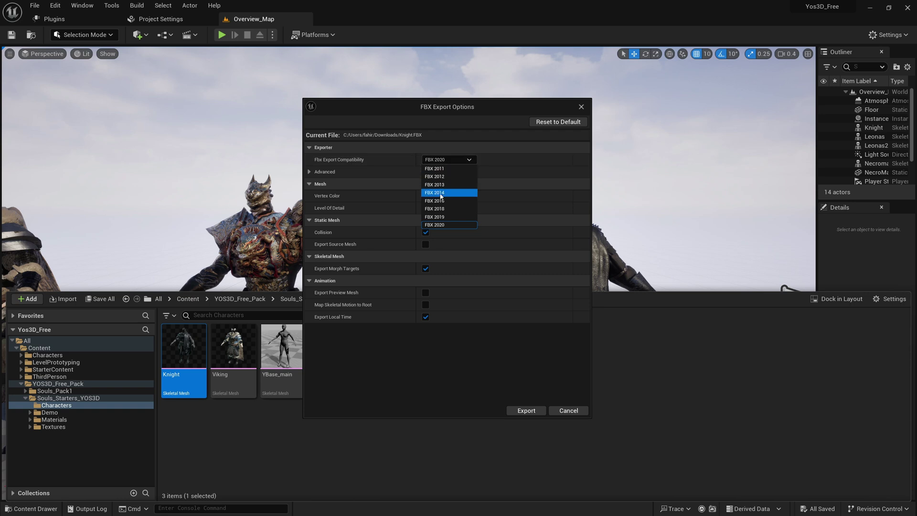
click(444, 364)
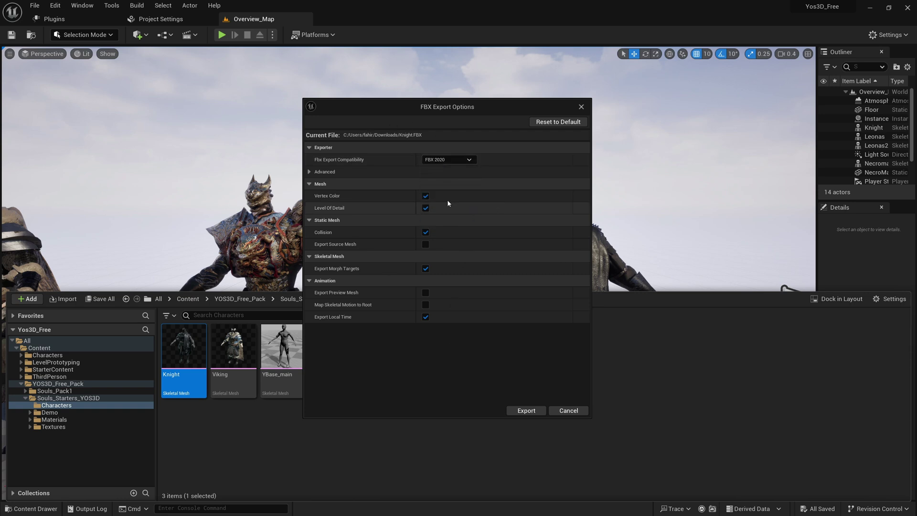
click(526, 411)
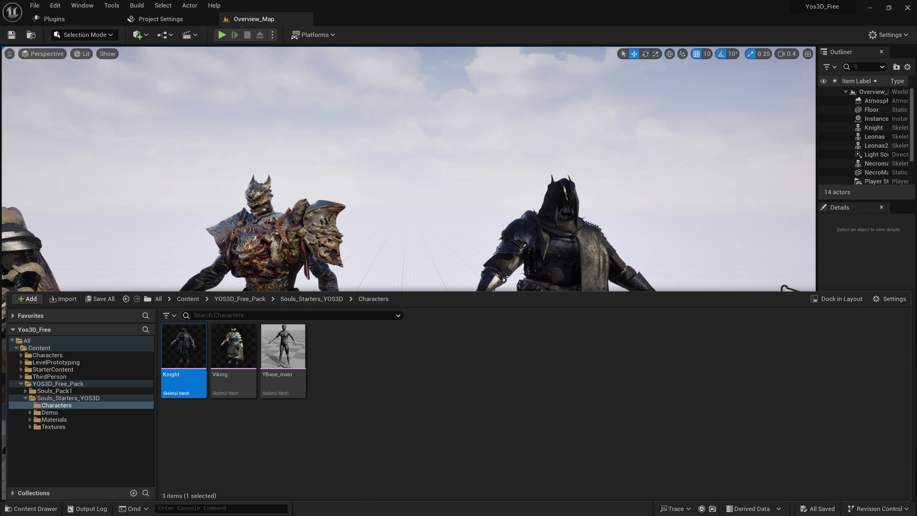
Switch to Mixamo in the browser, upload Knight.FBX from Downloads as a new character, and accept it through the auto-rigger.
key(alt+Tab)
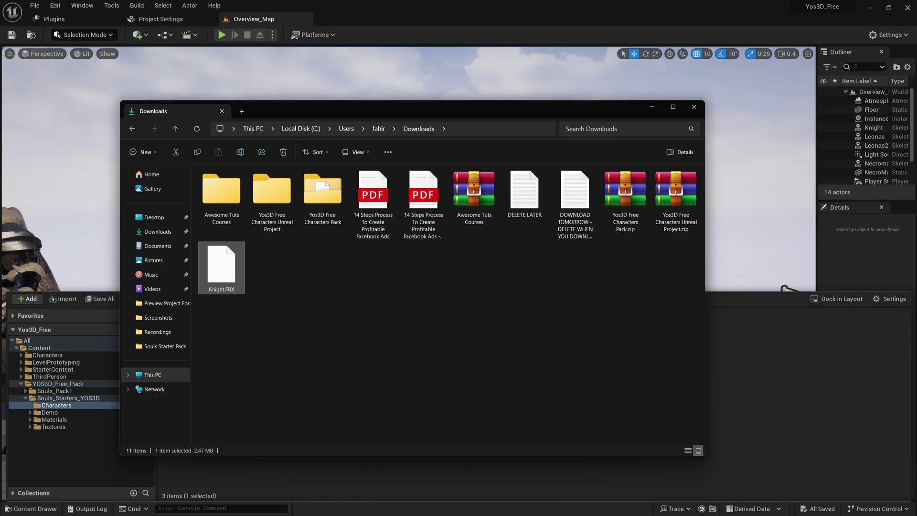
key(alt+Tab)
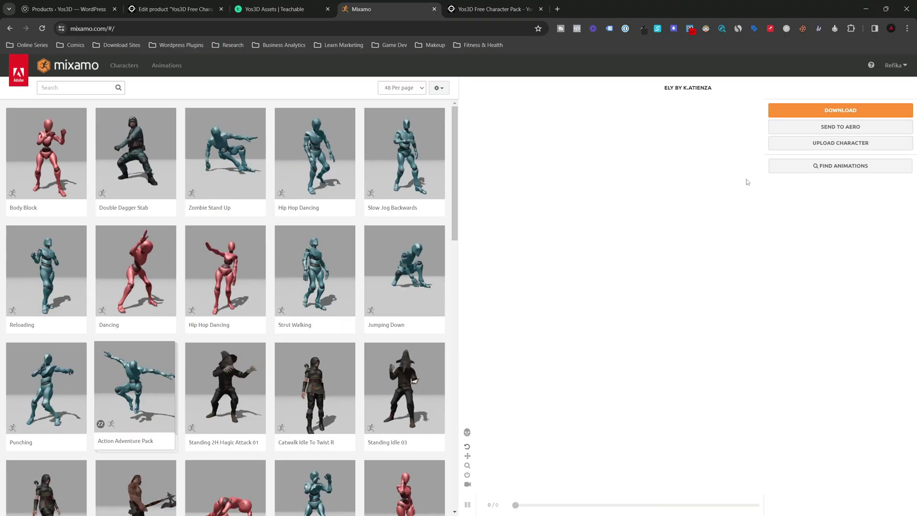
click(812, 143)
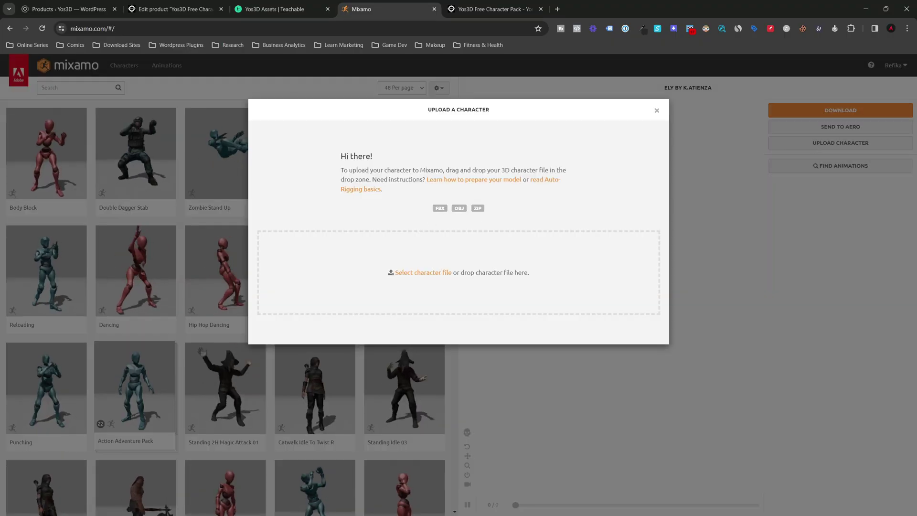
key(alt+Tab)
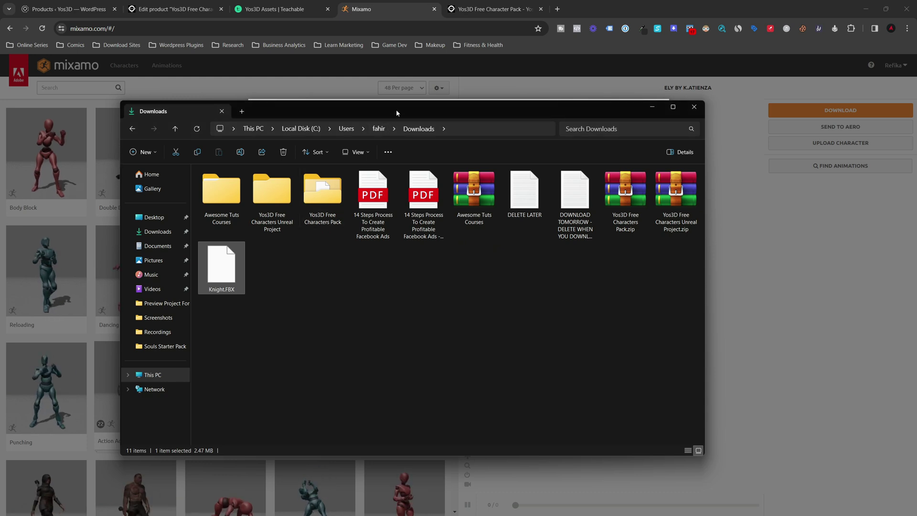
drag(396, 113, 427, 308)
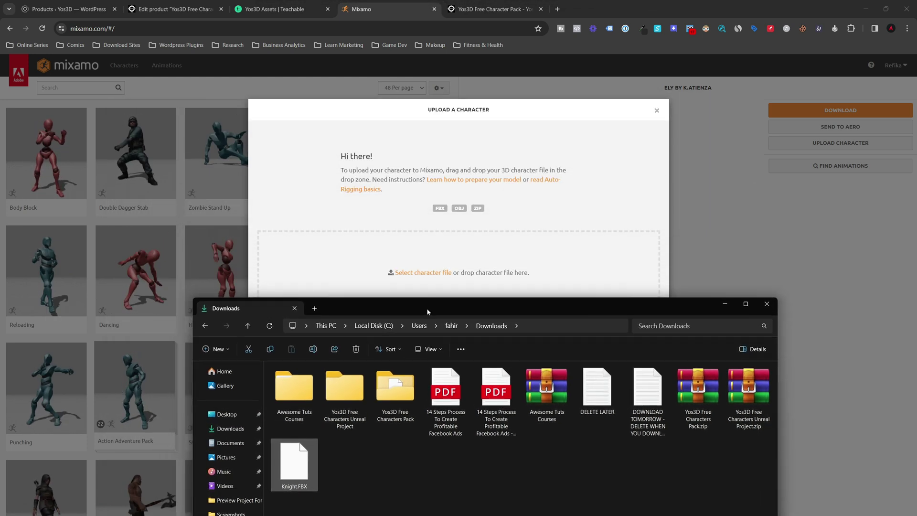
drag(418, 273, 416, 275)
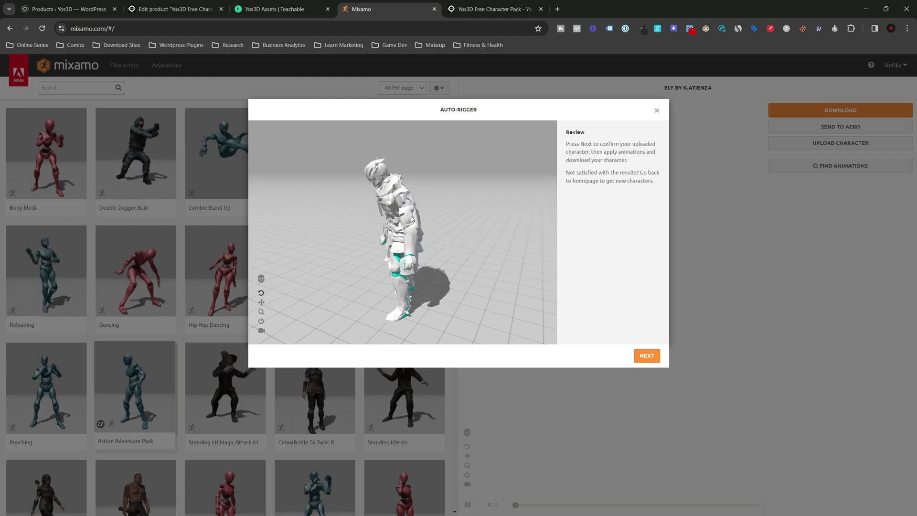
click(645, 355)
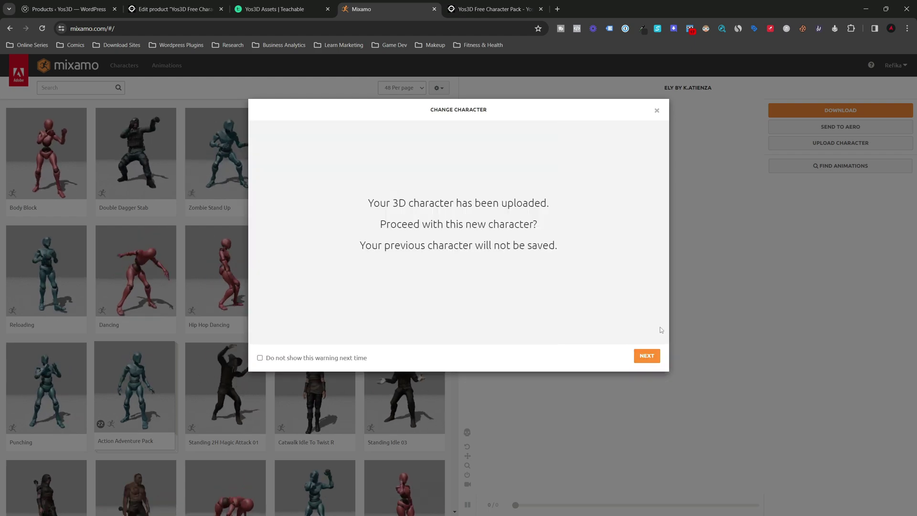
click(643, 363)
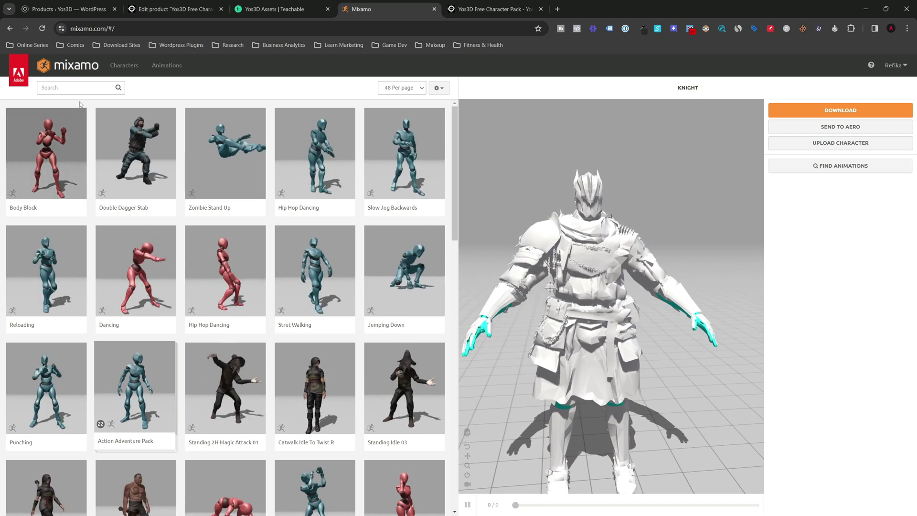
Search the Mixamo animations for "idle" and apply Great Sword Idle to the Knight.
click(167, 65)
click(82, 88)
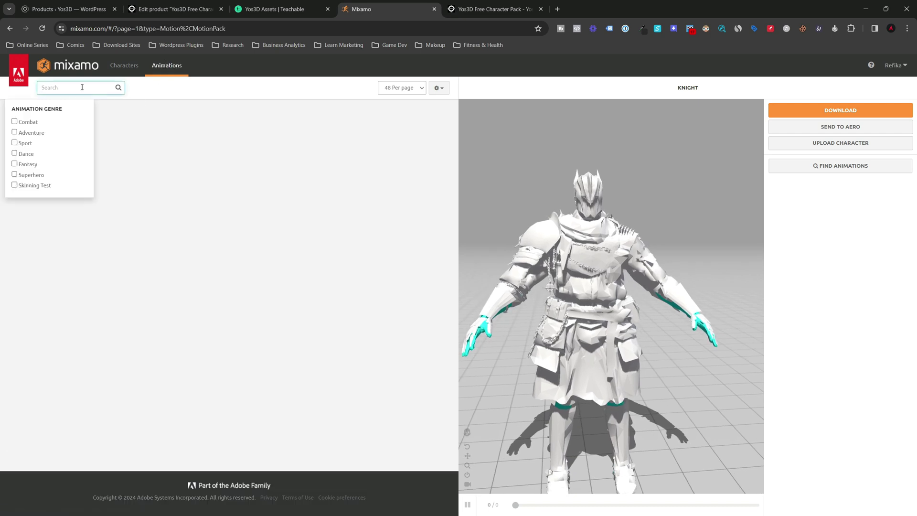
text(idle)
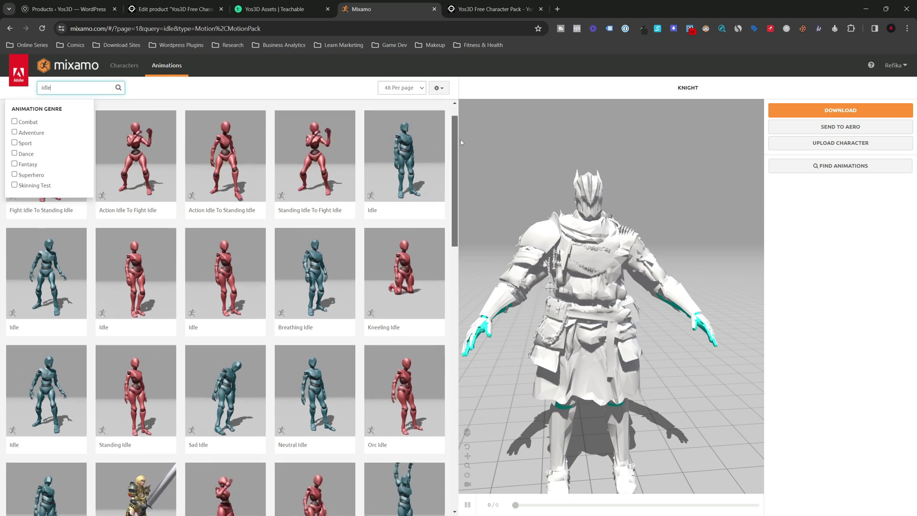
drag(461, 141, 474, 204)
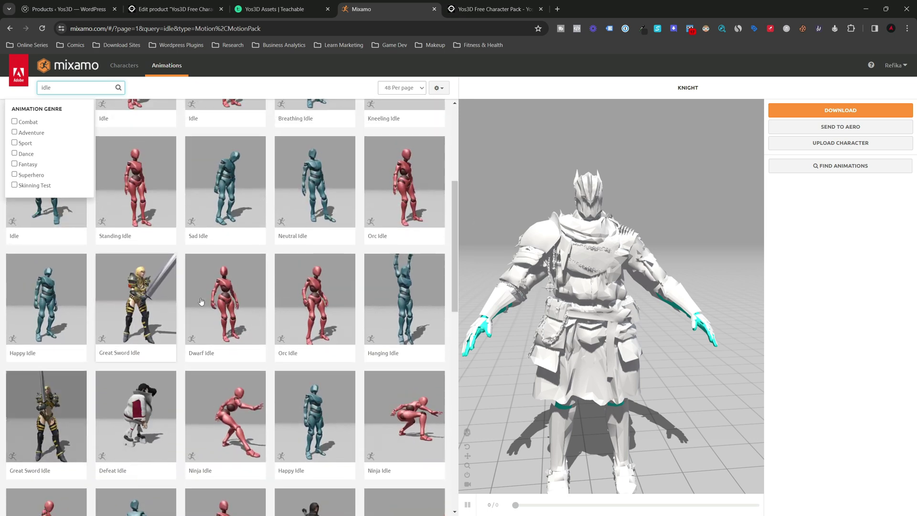
click(143, 297)
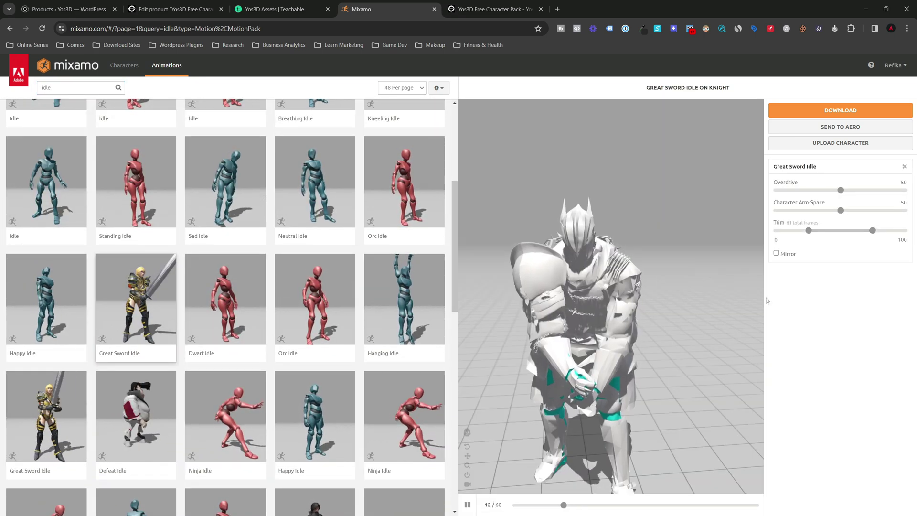
Inspect the Knight's hands in the Great Sword Idle preview and set Character Arm-Space to 55.
drag(536, 419, 598, 282)
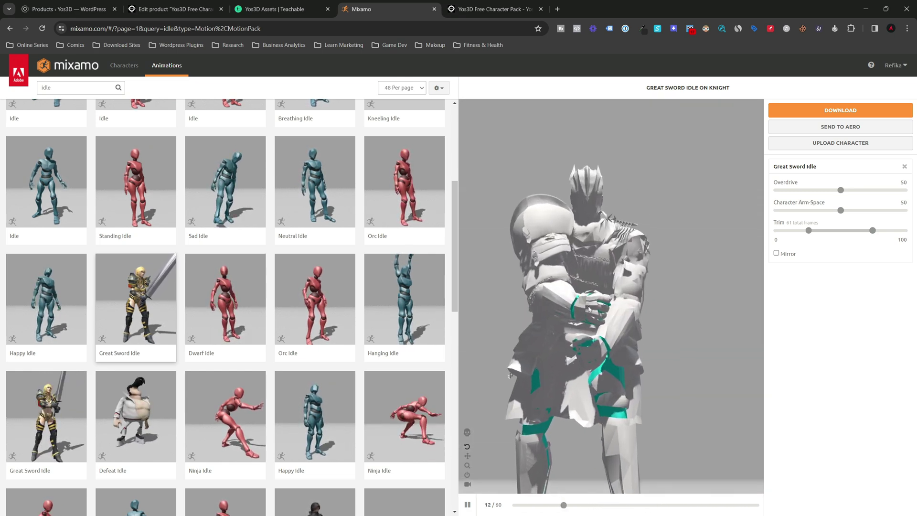
scroll(586, 296, up, 5)
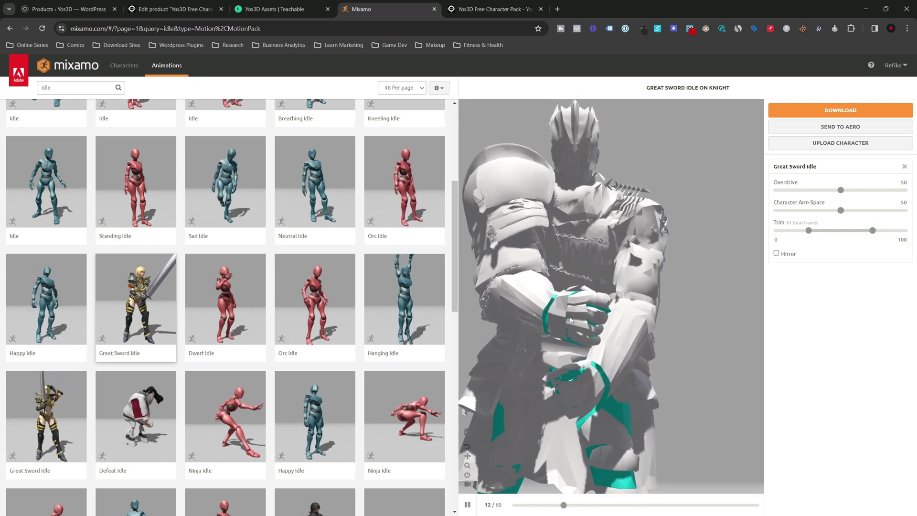
drag(841, 211, 845, 210)
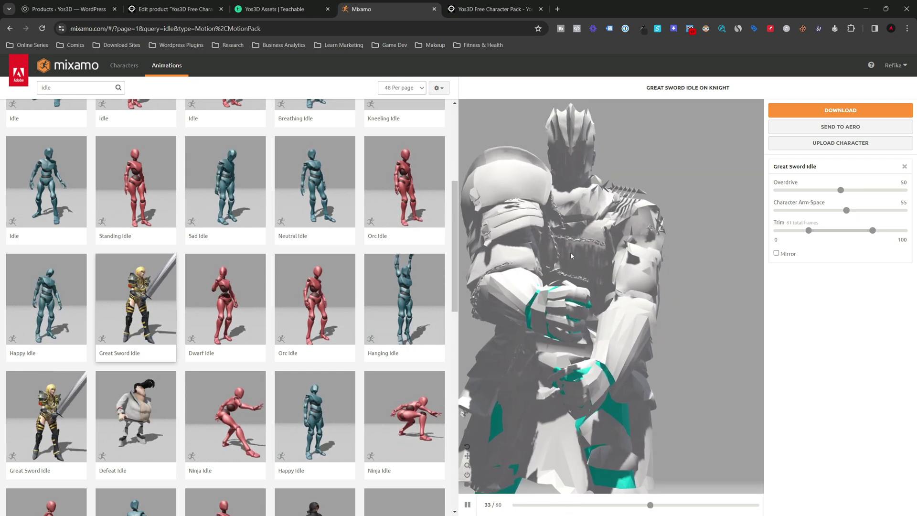
scroll(602, 241, down, 5)
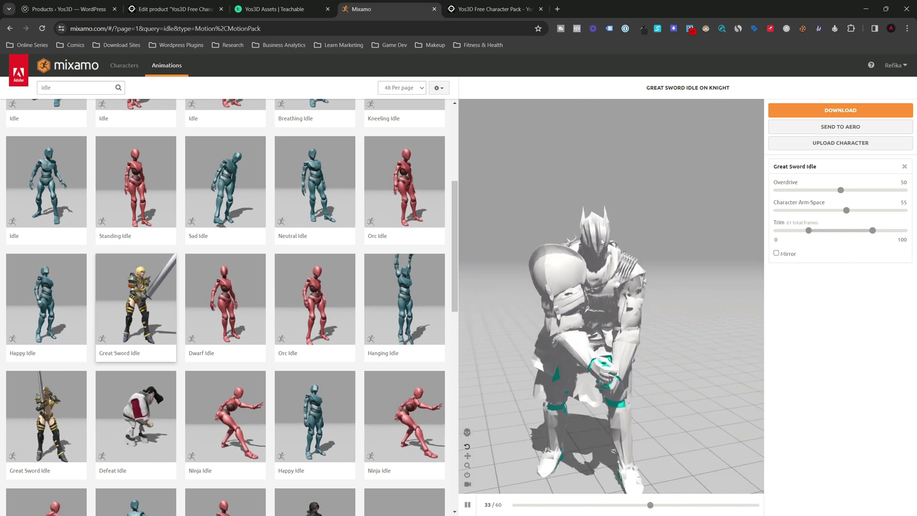
scroll(275, 248, up, 2)
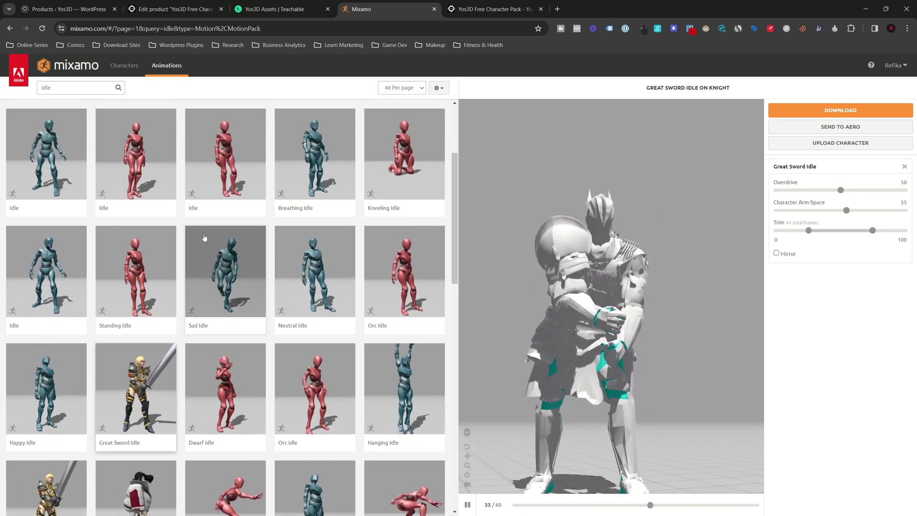
Apply the Idle animation to the Knight, inspect the preview, and set Character Arm-Space to 60.
click(43, 261)
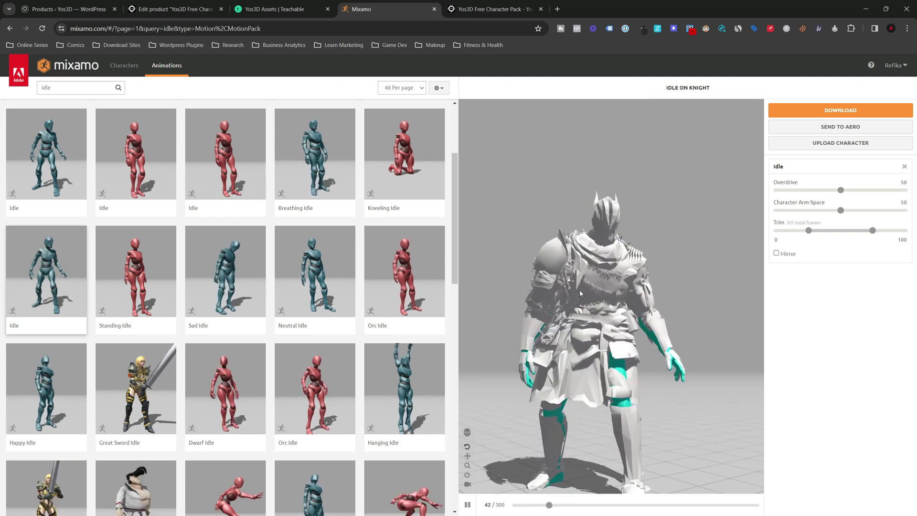
drag(598, 299, 546, 304)
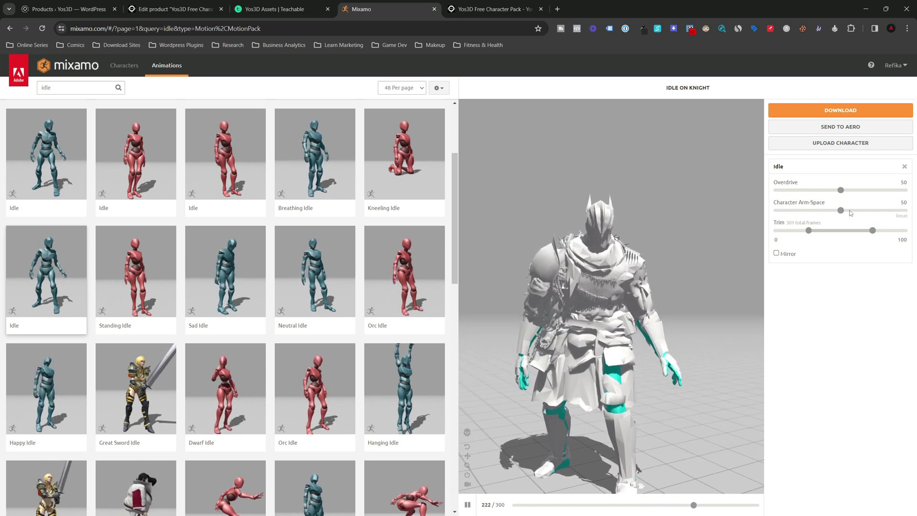
drag(850, 213, 854, 213)
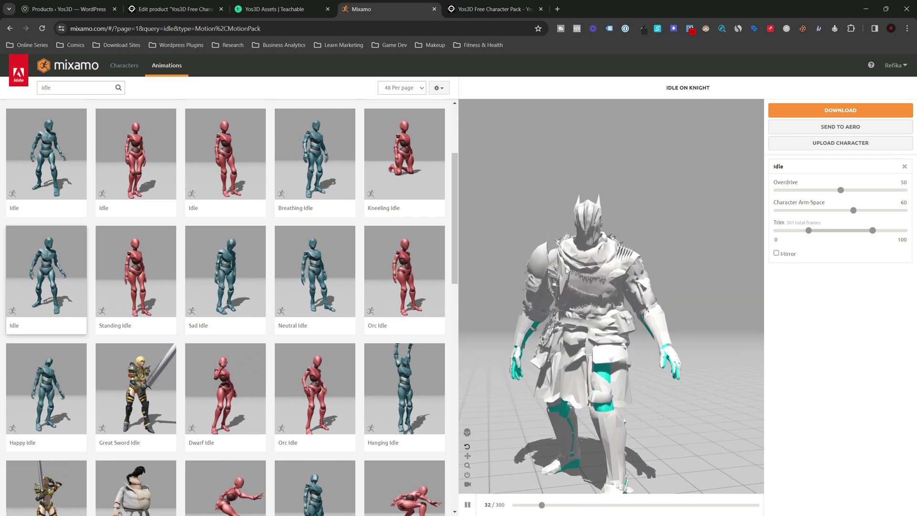
Download the Knight's Idle animation as FBX Binary with the Without Skin option.
click(850, 111)
click(502, 147)
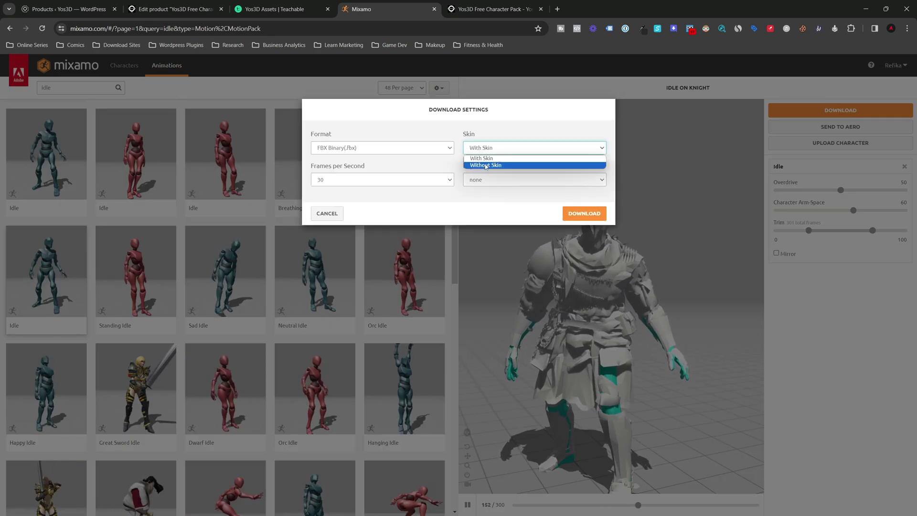
click(482, 165)
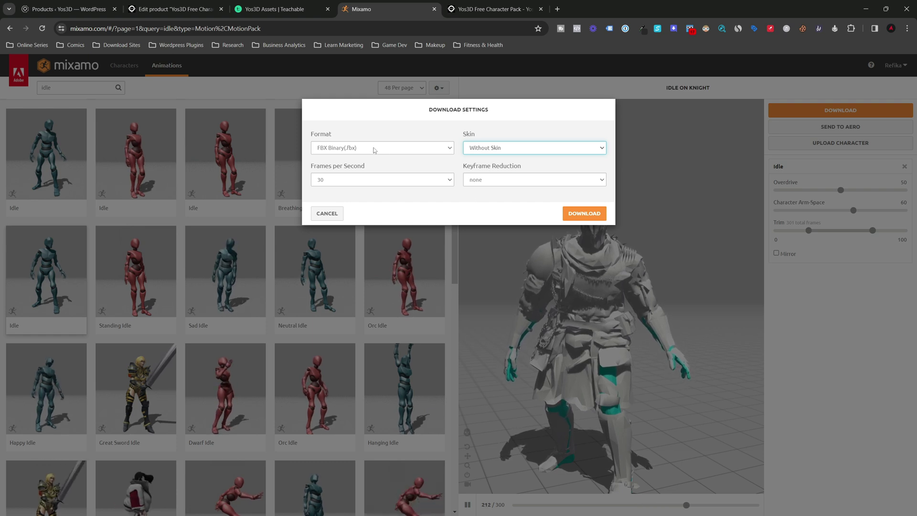
click(598, 216)
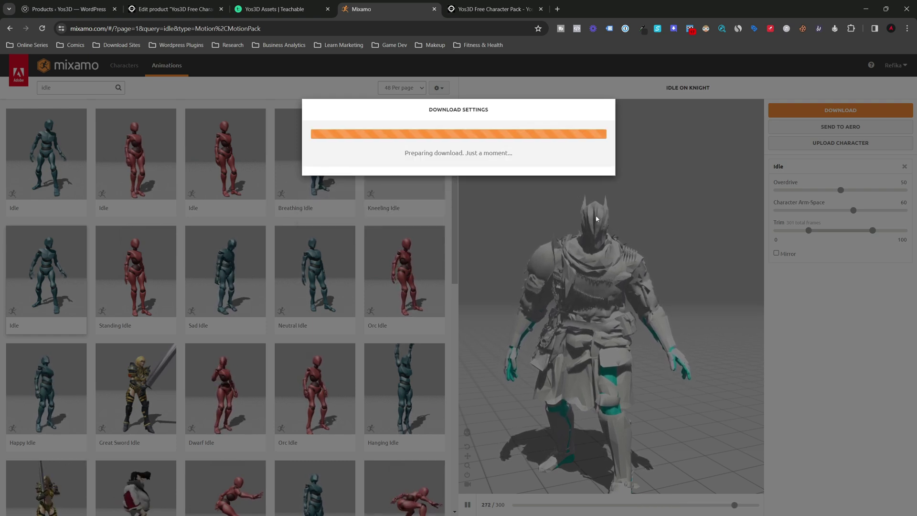
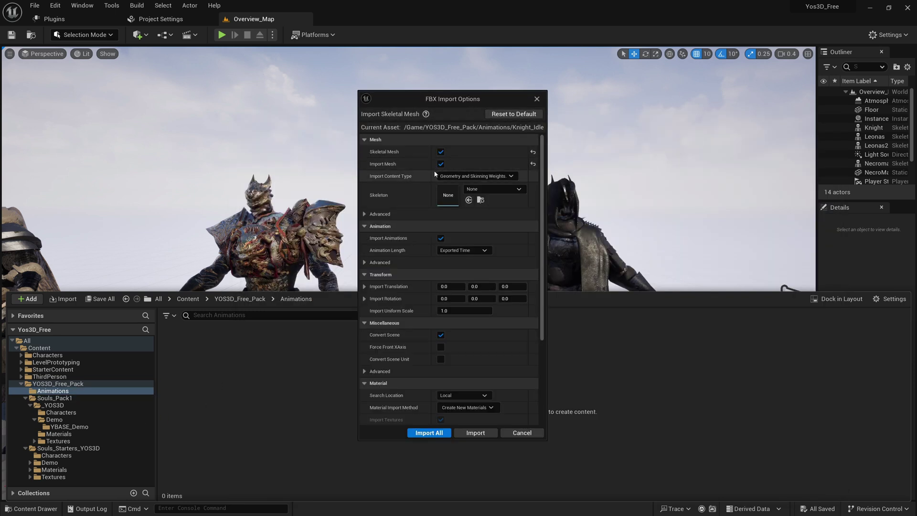
Turn off Import Mesh for the Knight_Idle FBX import and assign the YBase_Skeleton from Souls_Starters_YOS3D.
click(440, 163)
click(515, 166)
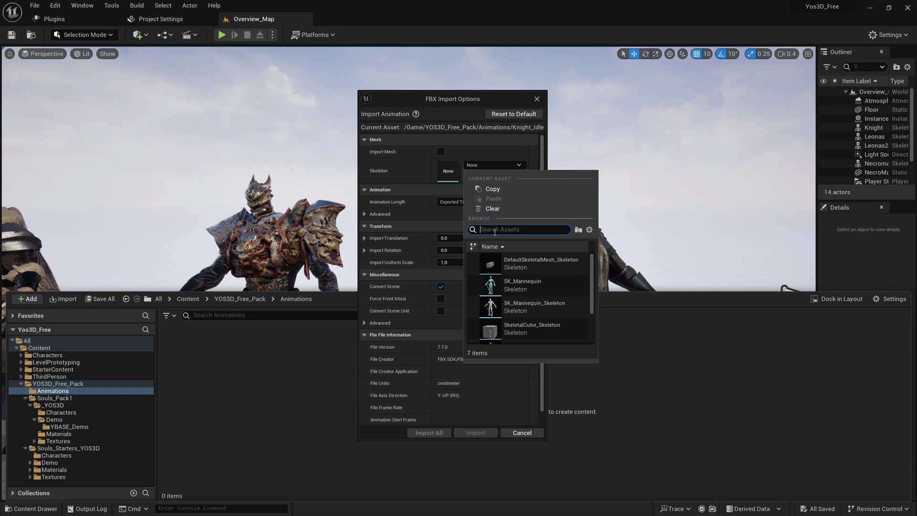
scroll(543, 289, down, 3)
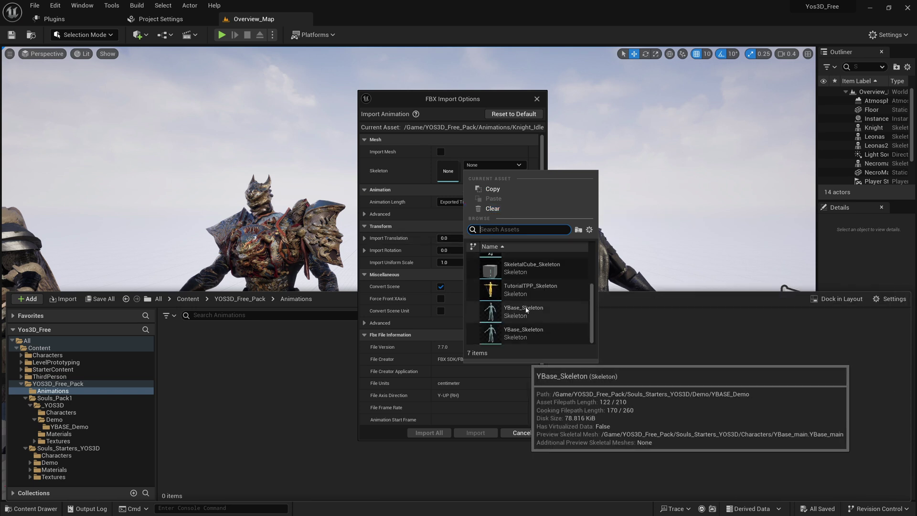
mouse_move(522, 319)
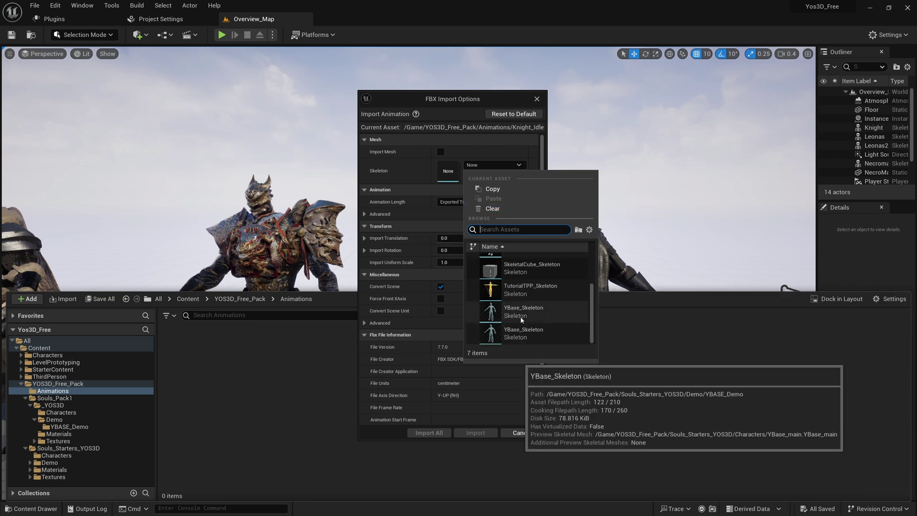
drag(470, 101, 592, 215)
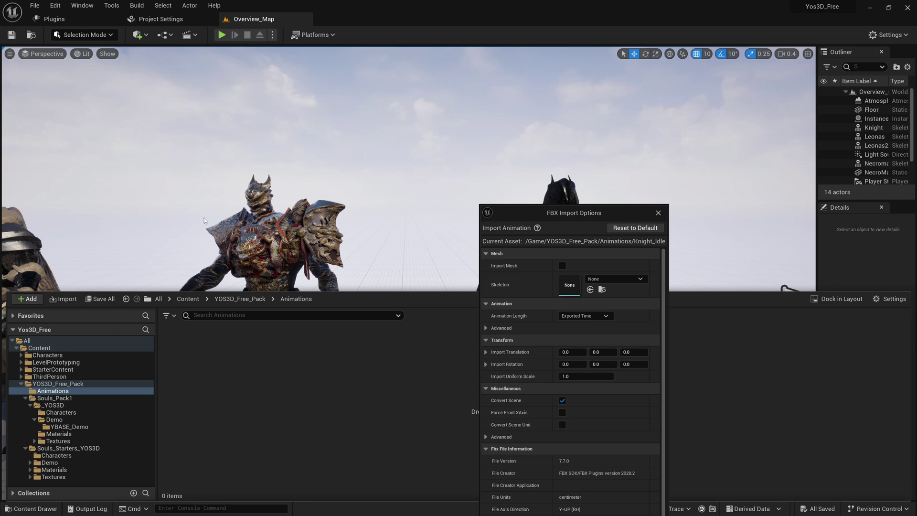
drag(587, 216, 482, 112)
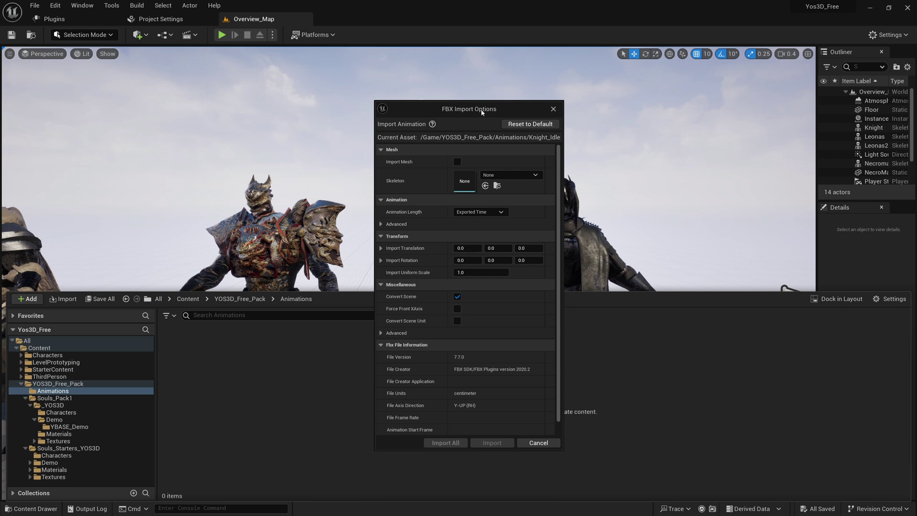
click(510, 175)
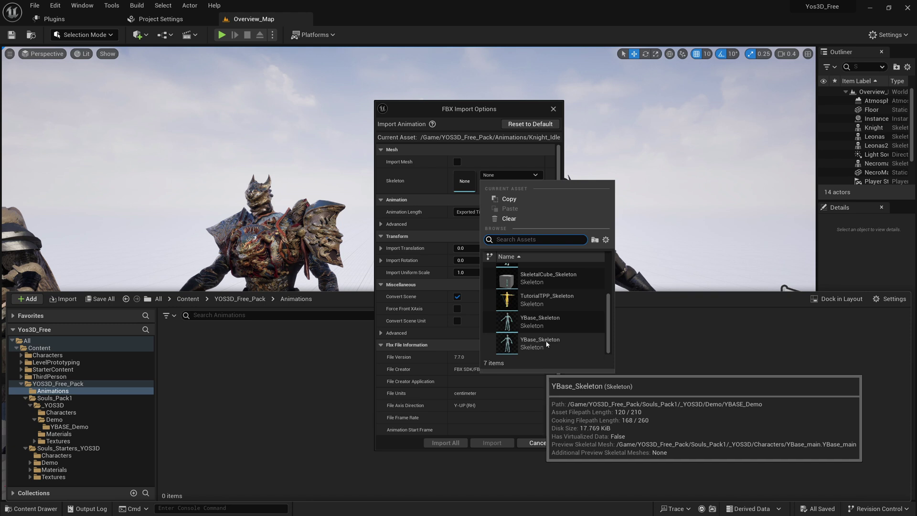
click(538, 323)
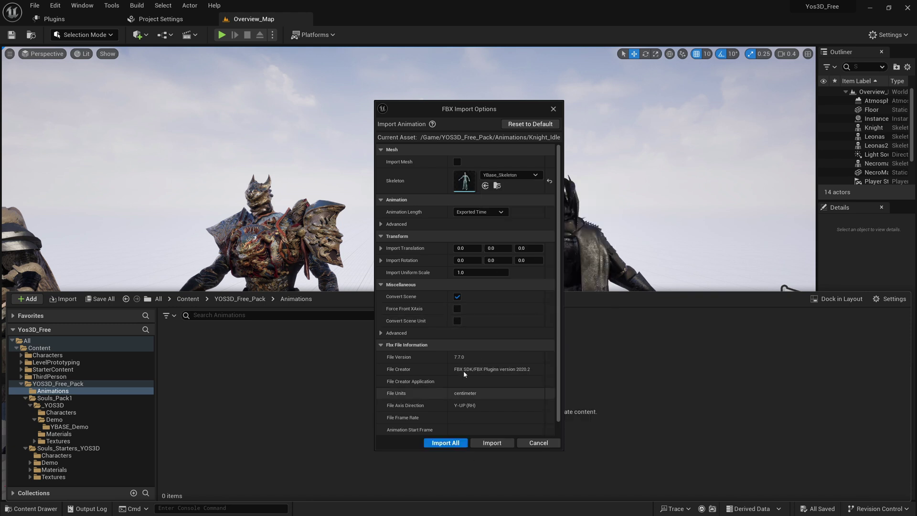
Disable importing meshes in the bone hierarchy and attributes as curves, import the Knight_Idle animation, and dismiss the message log.
click(382, 224)
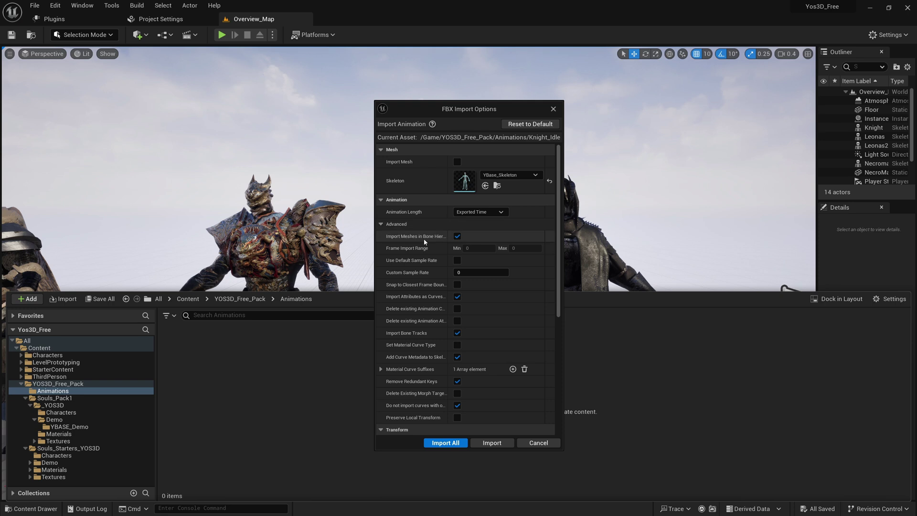
click(456, 236)
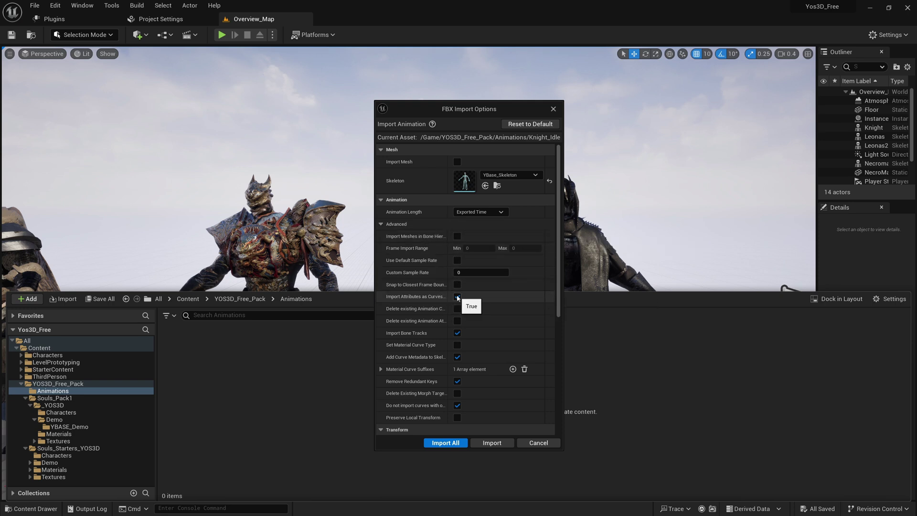
click(457, 296)
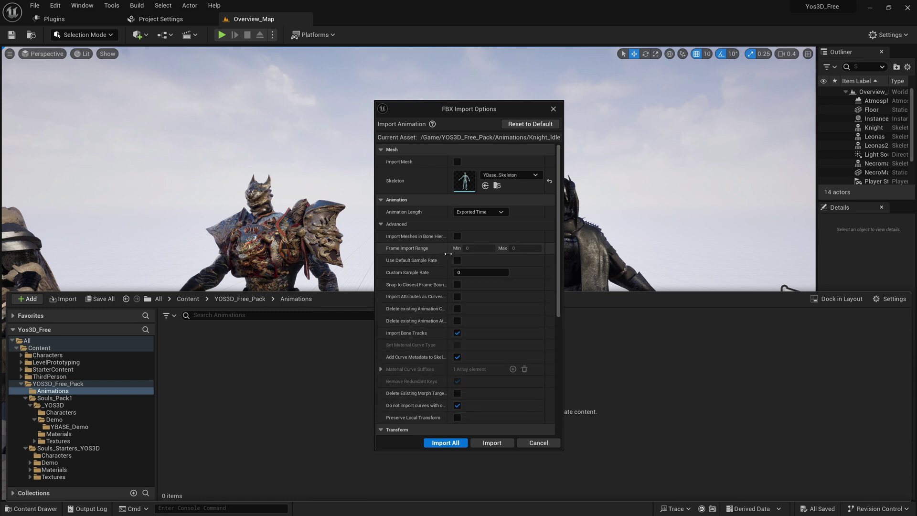
click(442, 443)
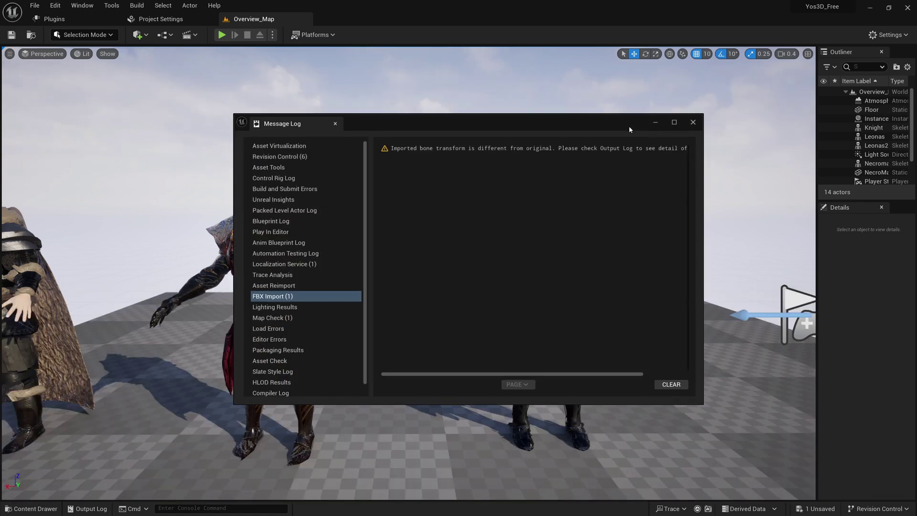
click(178, 258)
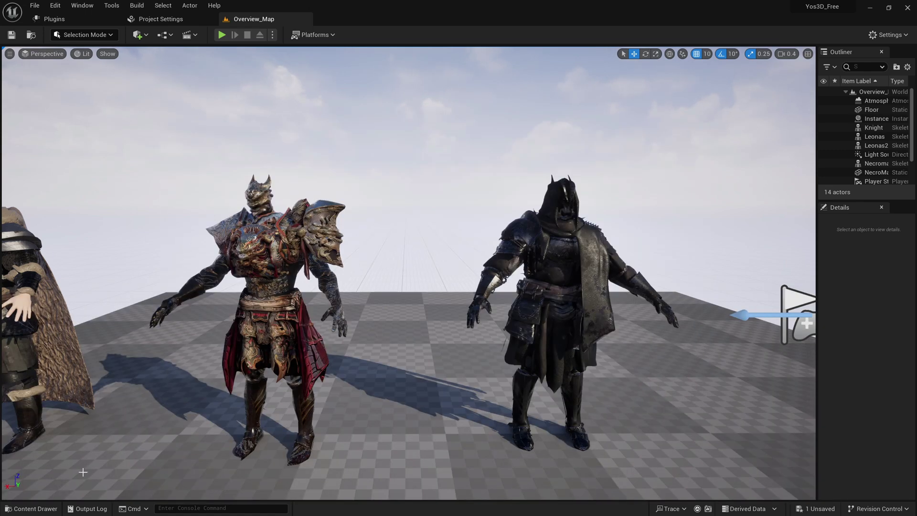
Preview the Knight_Idle animation sequence in the animation editor and close it.
click(31, 508)
click(186, 345)
double_click(185, 345)
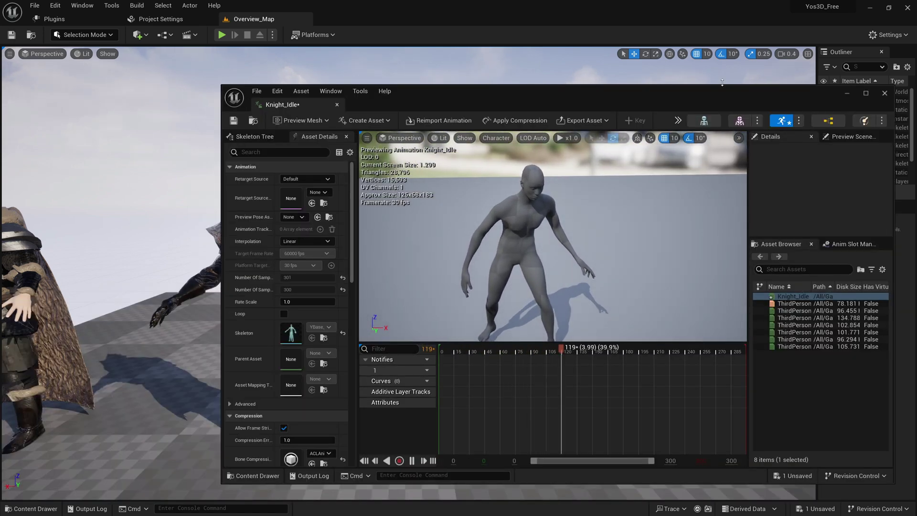
drag(684, 94, 520, 80)
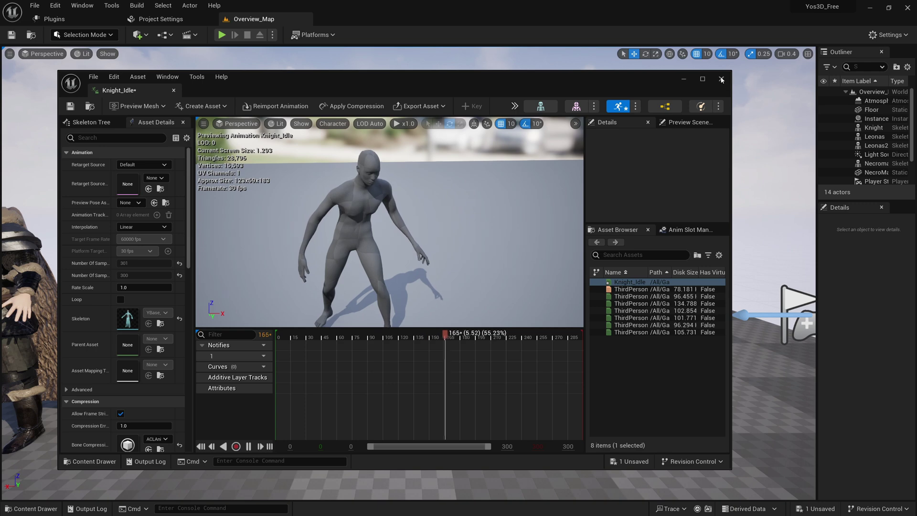
click(722, 79)
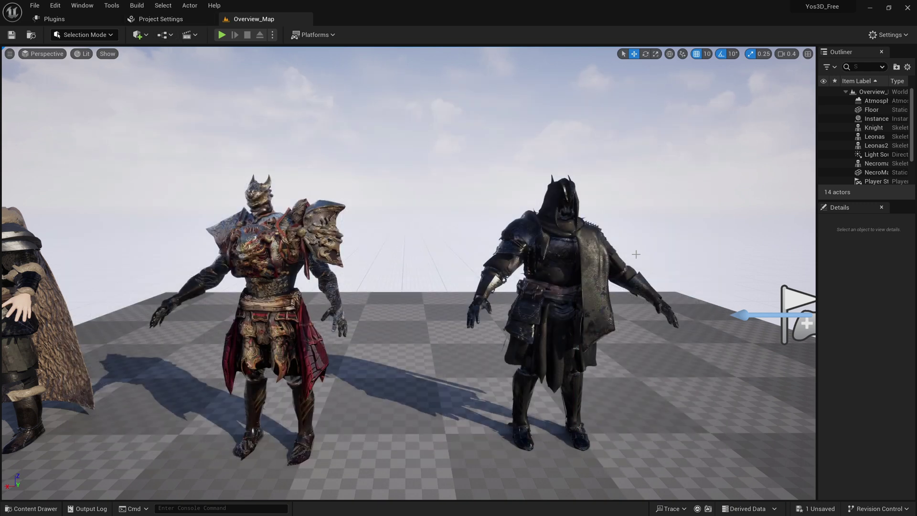
Browse to the Characters folder of Souls_Starters_YOS3D and select the Knight skeletal mesh.
click(38, 508)
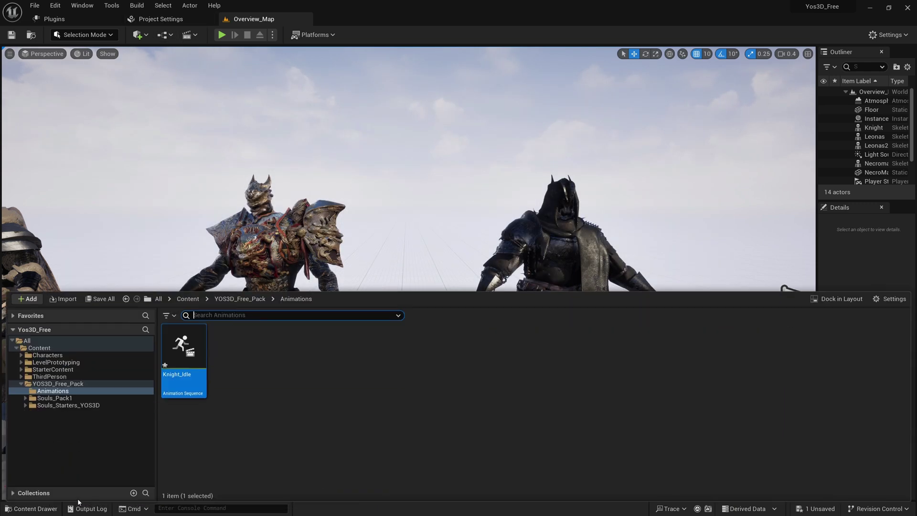
click(240, 299)
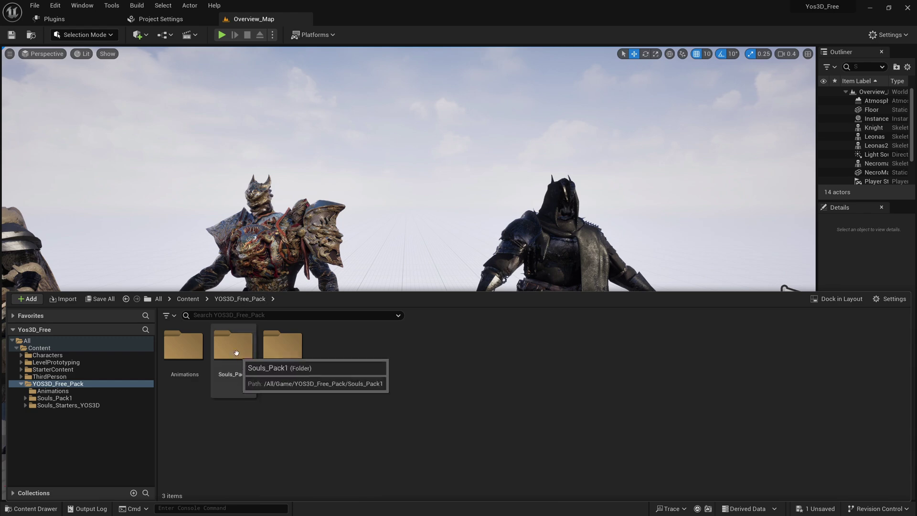
click(281, 348)
double_click(281, 348)
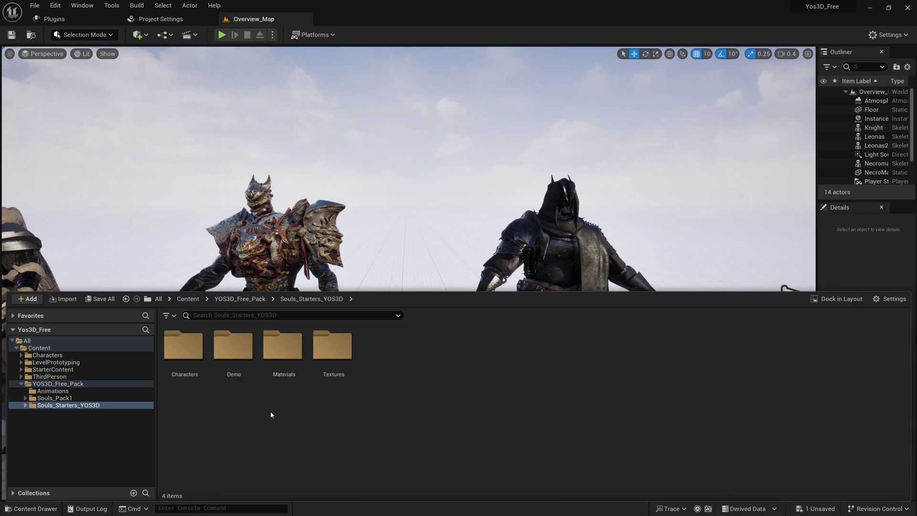
double_click(184, 346)
click(189, 359)
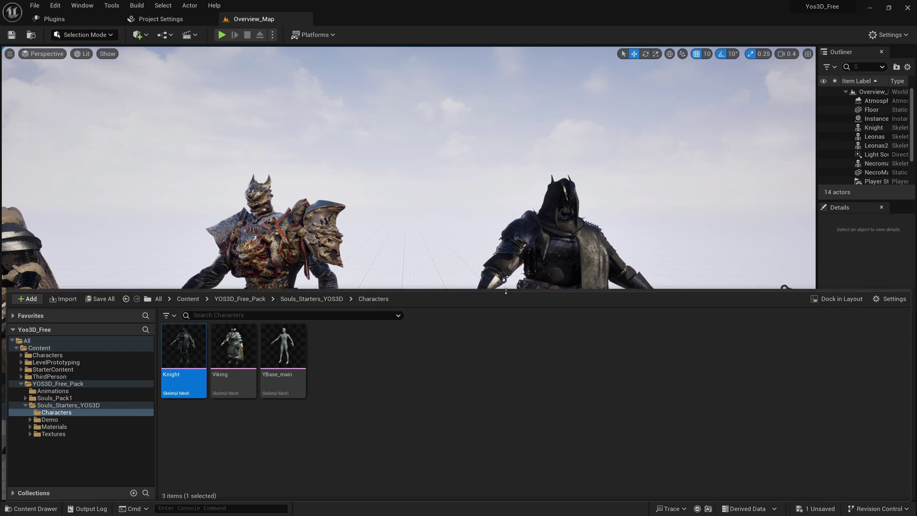
Select the Knight actor in the level and widen the panels showing its details.
key(ctrl+space)
right_drag(517, 385, 579, 263)
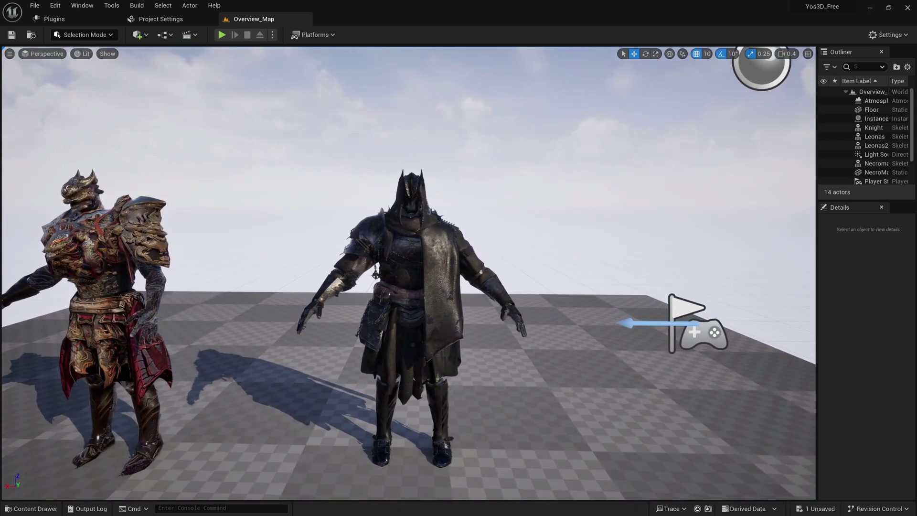
click(873, 128)
drag(817, 145, 618, 145)
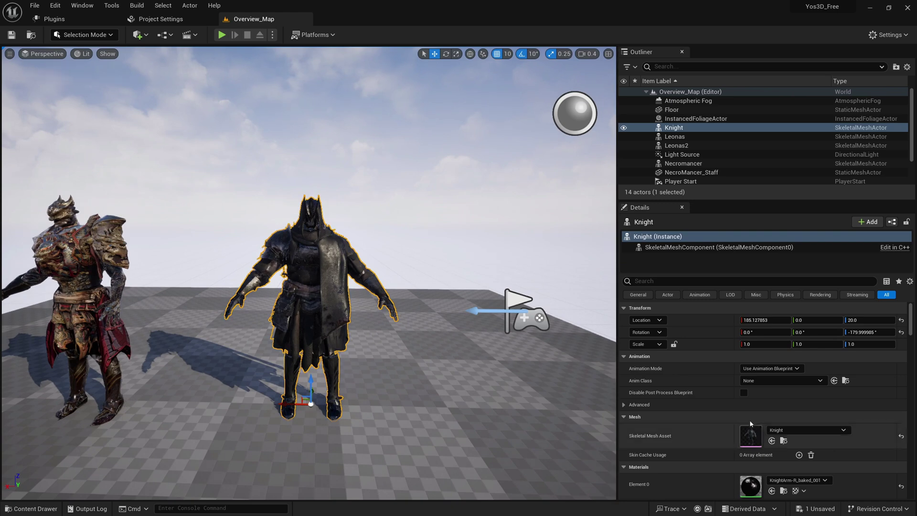
scroll(339, 250, up, 5)
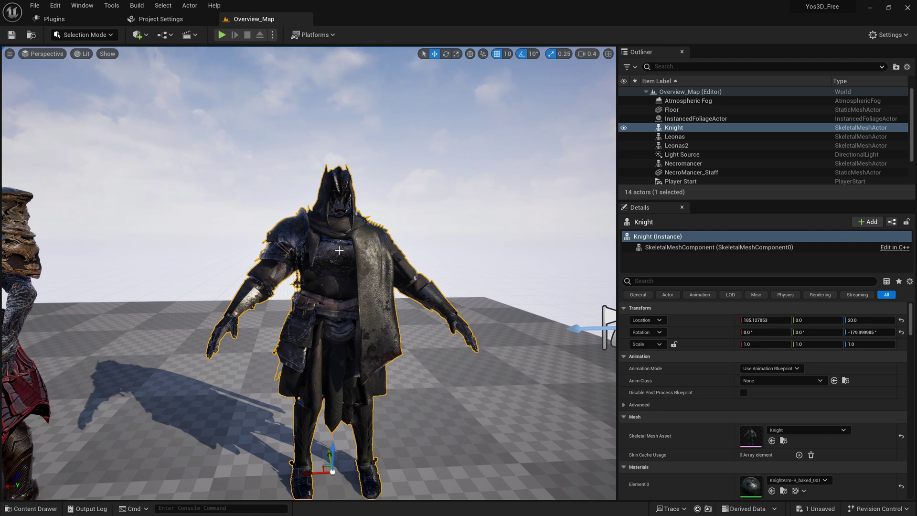
Set the Knight's Animation Mode to Use Animation Asset and choose Knight_Idle as its Anim to Play.
click(753, 371)
click(754, 384)
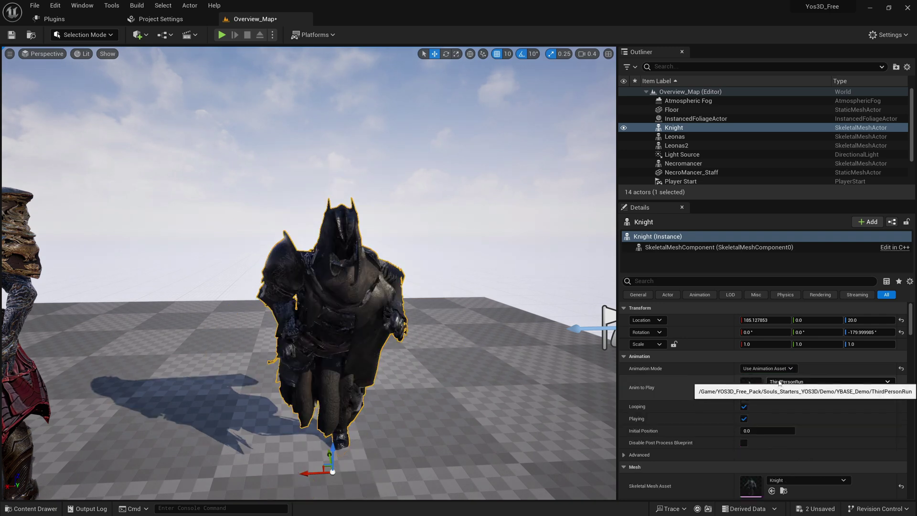
click(848, 382)
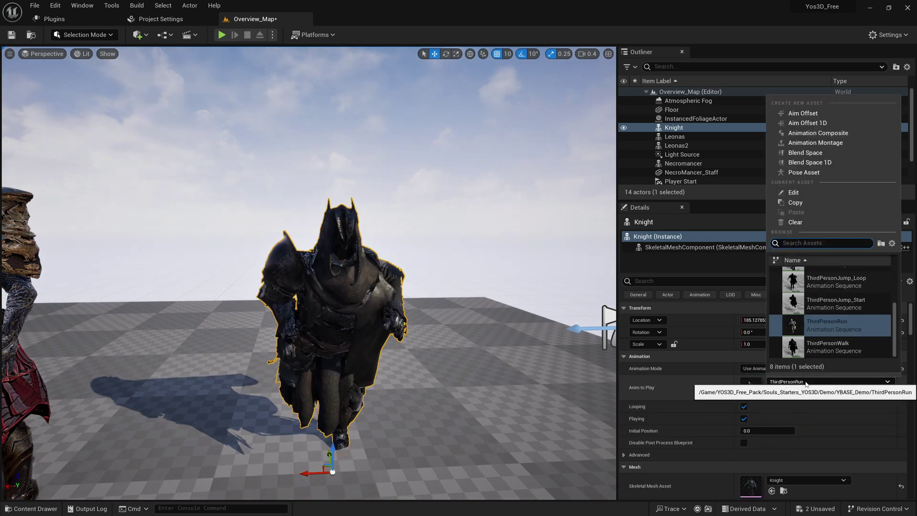
scroll(831, 287, up, 4)
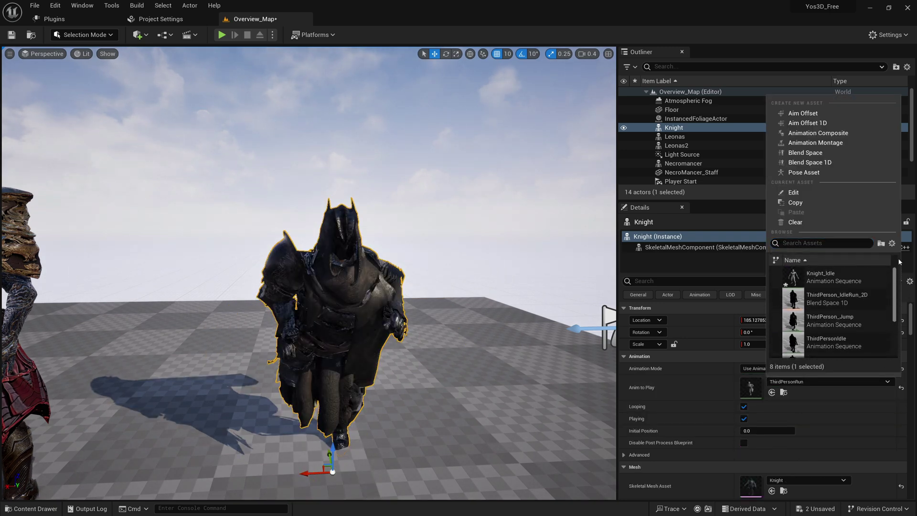
click(831, 282)
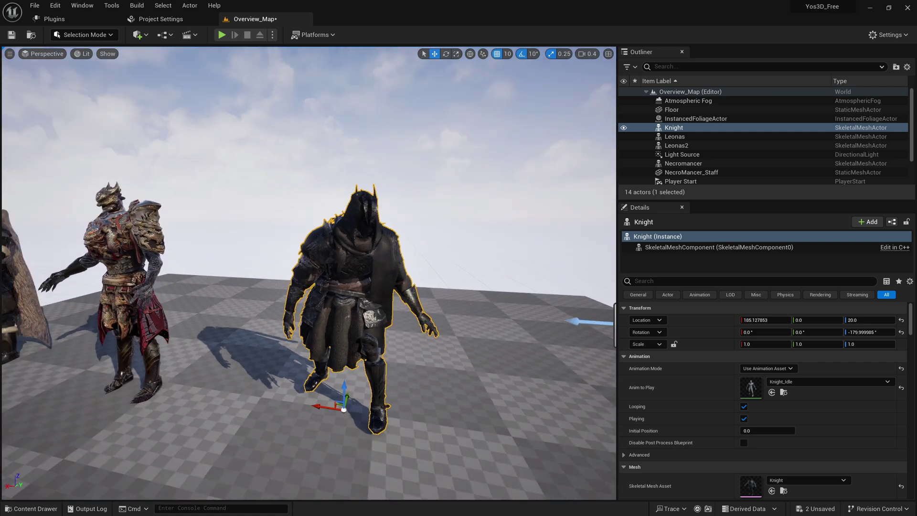
Filter the Knight's details by "animation" and enable Update Animation in Editor for its skeletal mesh.
scroll(309, 272, up, 2)
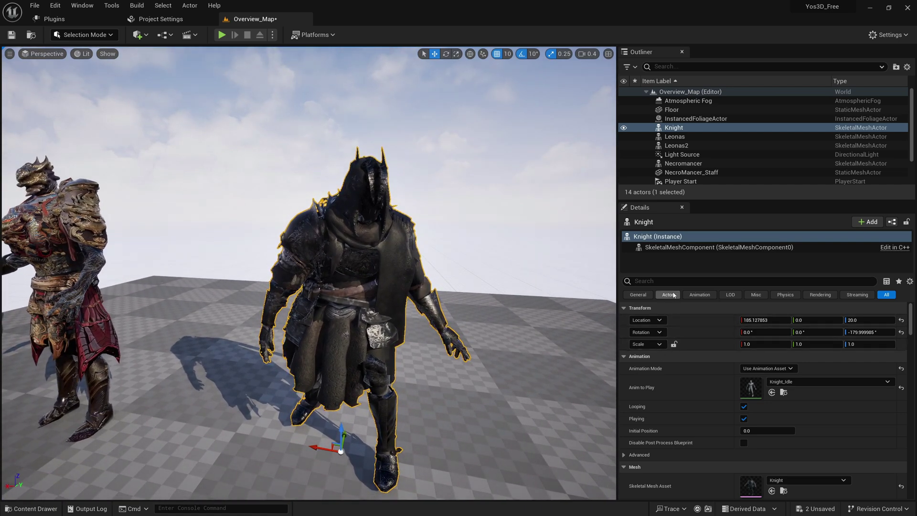
click(662, 280)
text(ania)
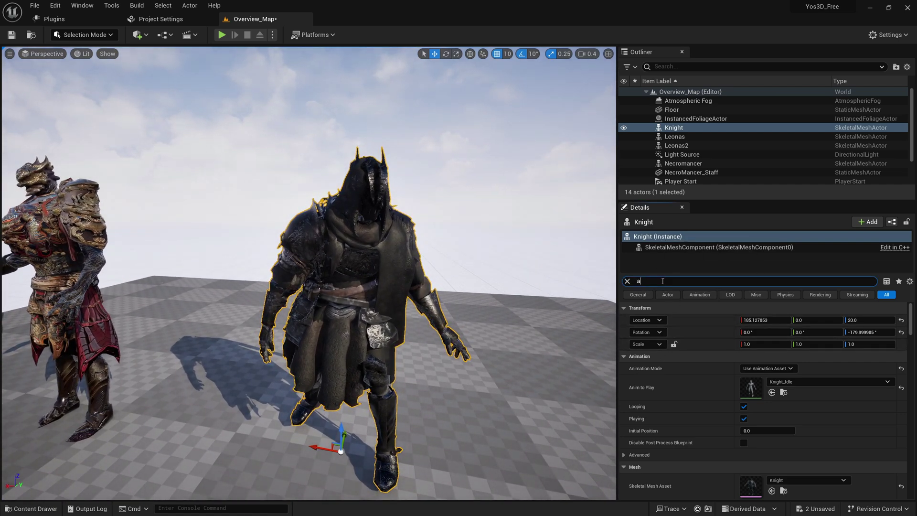
key(BackSpace)
text(mation)
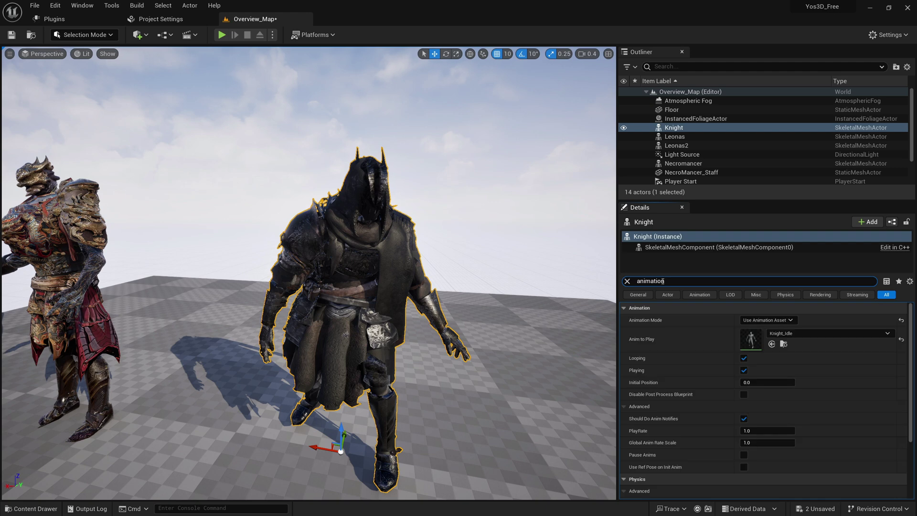
scroll(672, 485, down, 3)
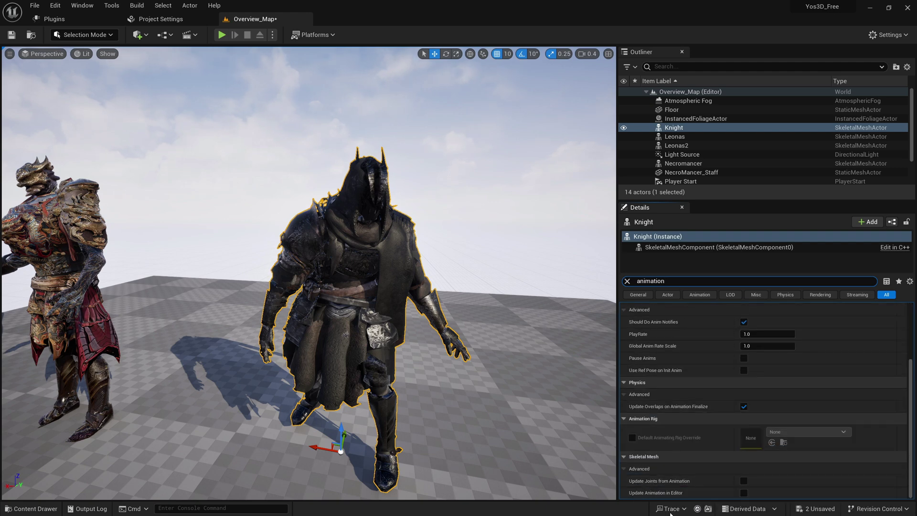
click(743, 493)
scroll(371, 318, up, 5)
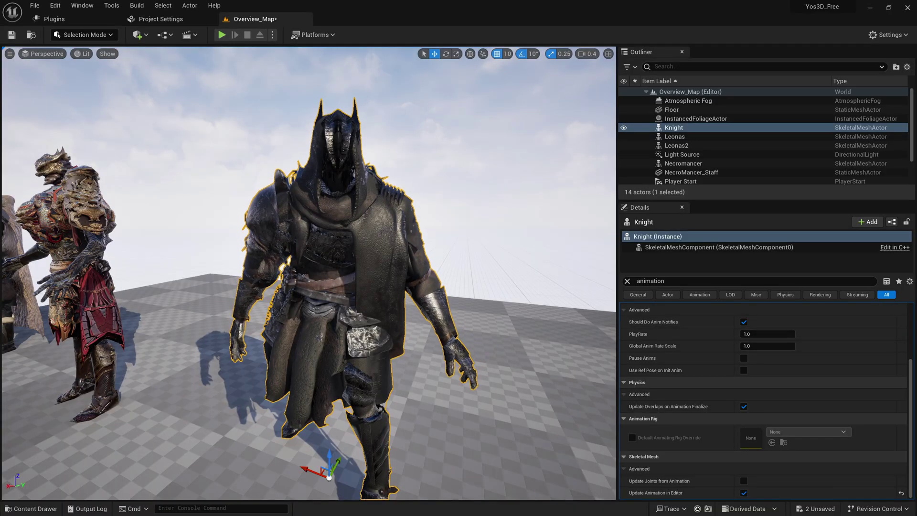
scroll(312, 224, up, 3)
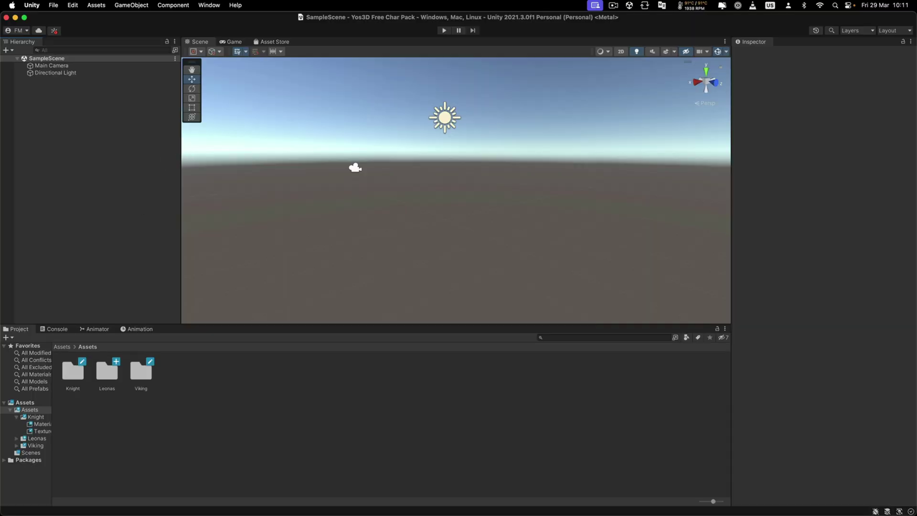
In the Unity project, import Knight.fbx from the Yos3D Free Characters Pack folder into the Knight asset folder.
key(super+Tab)
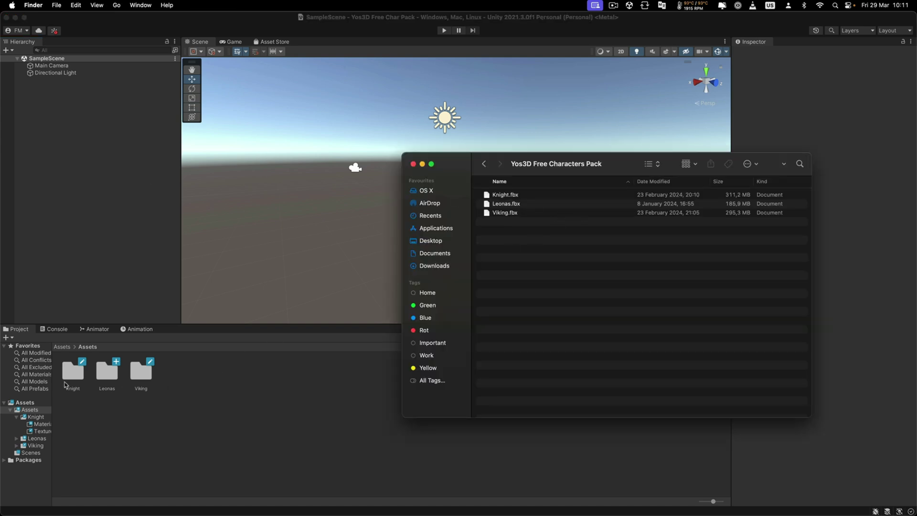
double_click(68, 379)
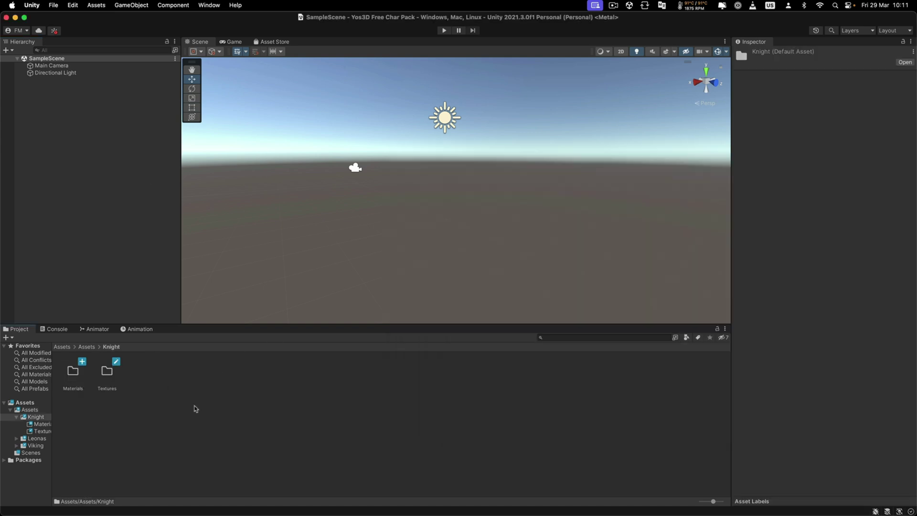
key(super+Tab)
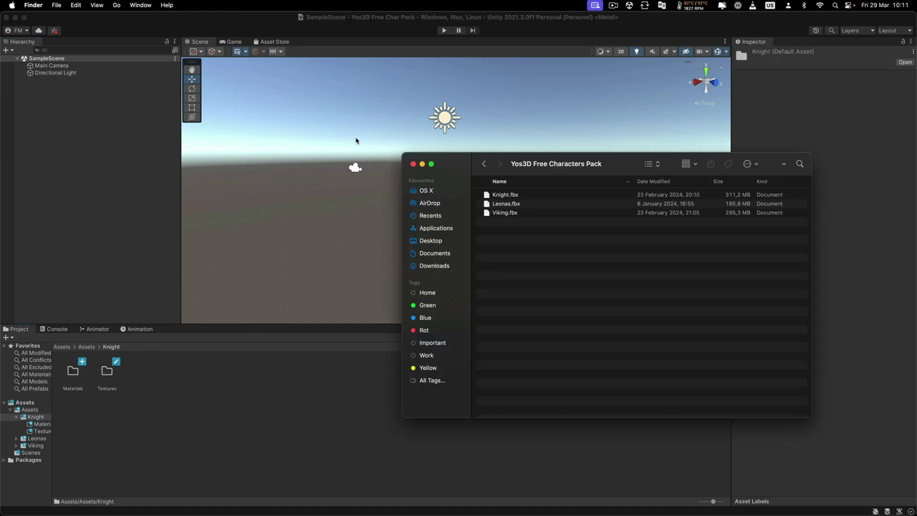
click(504, 194)
drag(501, 194, 219, 419)
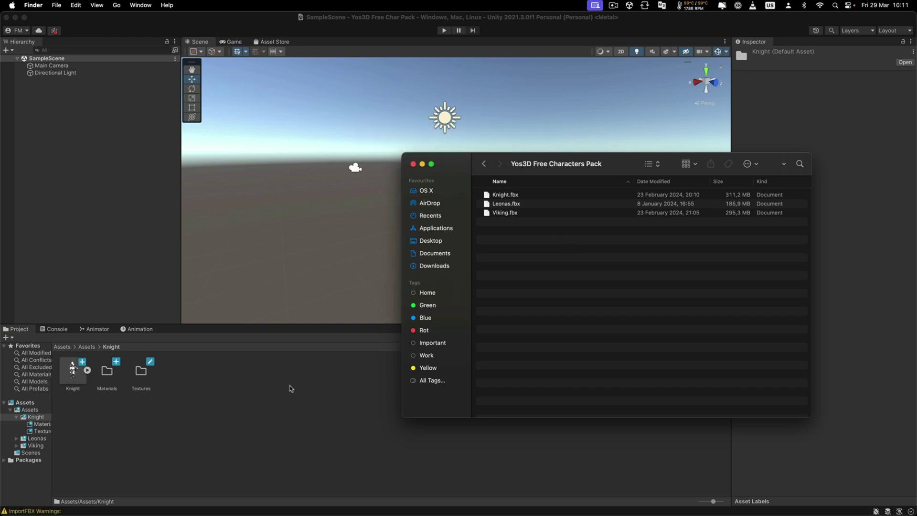
Import Viking.fbx from the Yos3D Free Characters Pack folder into the Viking asset folder.
click(89, 343)
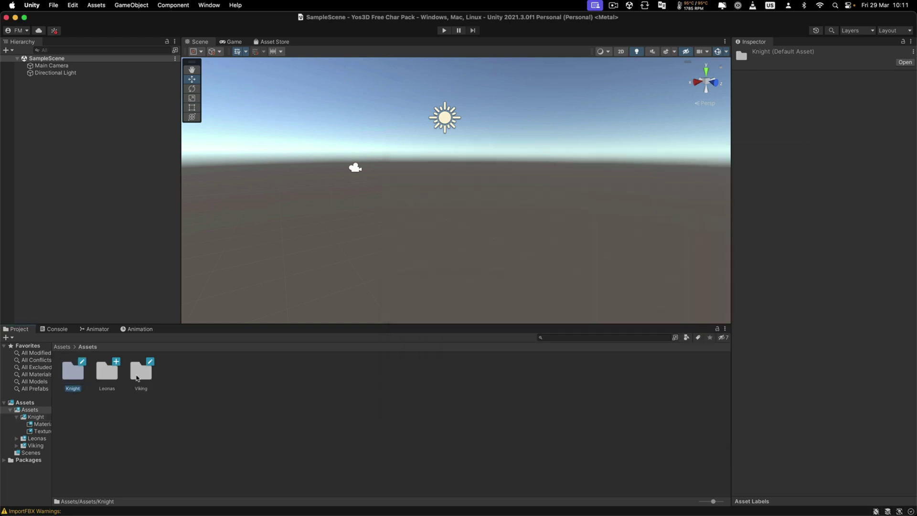
key(super+Tab)
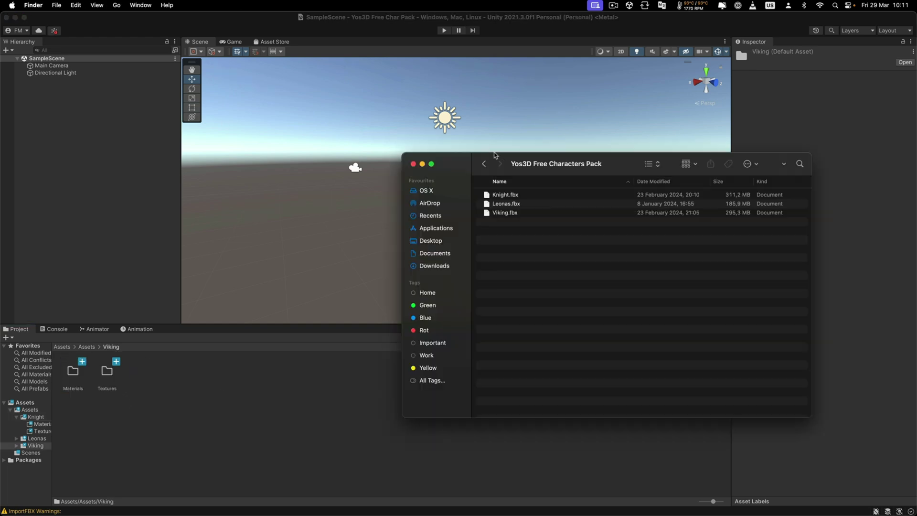
drag(504, 212, 200, 413)
drag(496, 213, 214, 440)
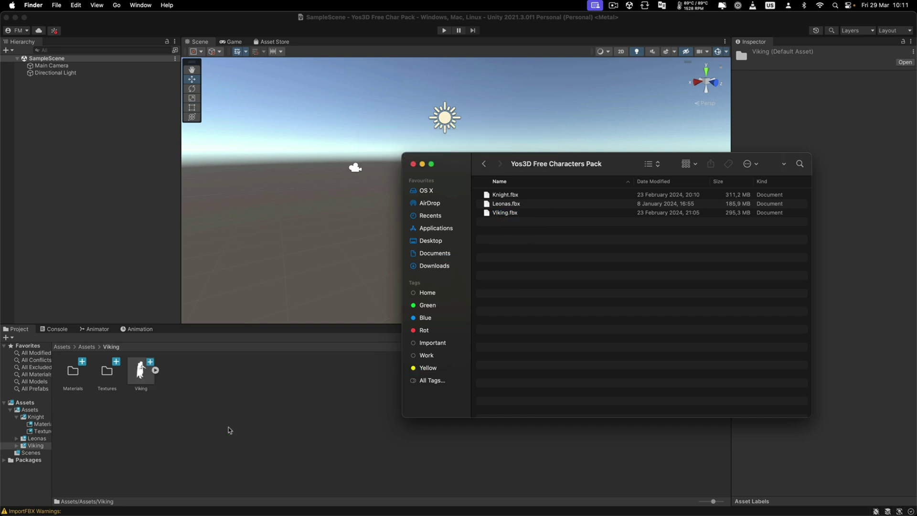
Import Leonas.fbx from the Yos3D Free Characters Pack folder into the Leonas asset folder.
click(87, 346)
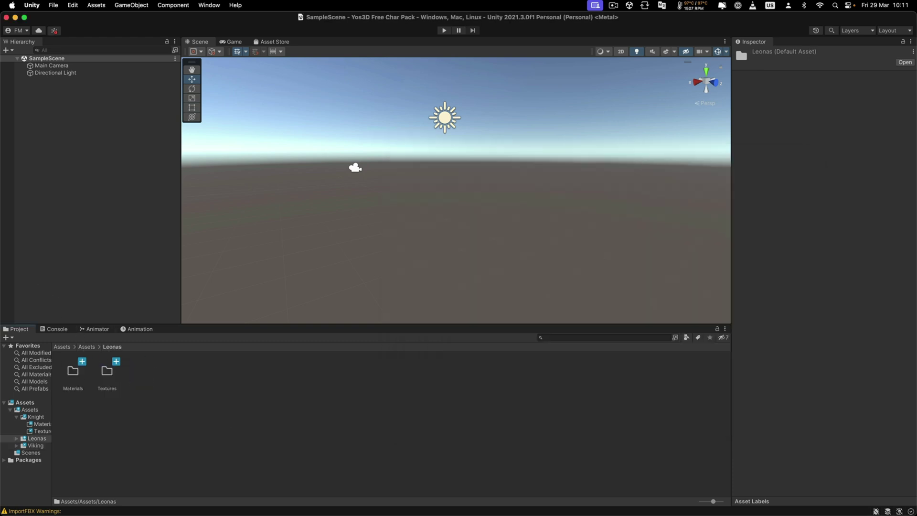
key(super+Tab)
drag(507, 203, 166, 436)
click(200, 405)
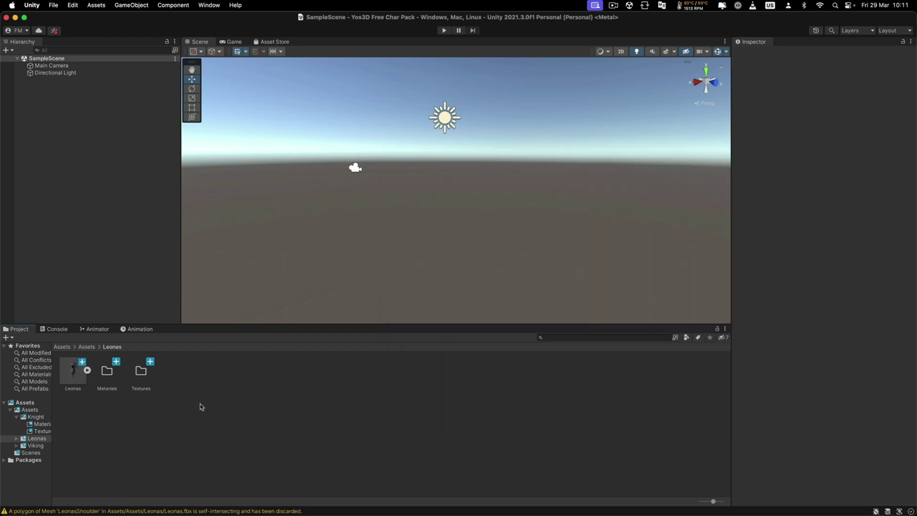
Place the Knight model from its asset folder into SampleScene and save the scene.
click(87, 346)
double_click(72, 371)
drag(71, 376, 387, 262)
key(w)
right_drag(387, 261, 327, 252)
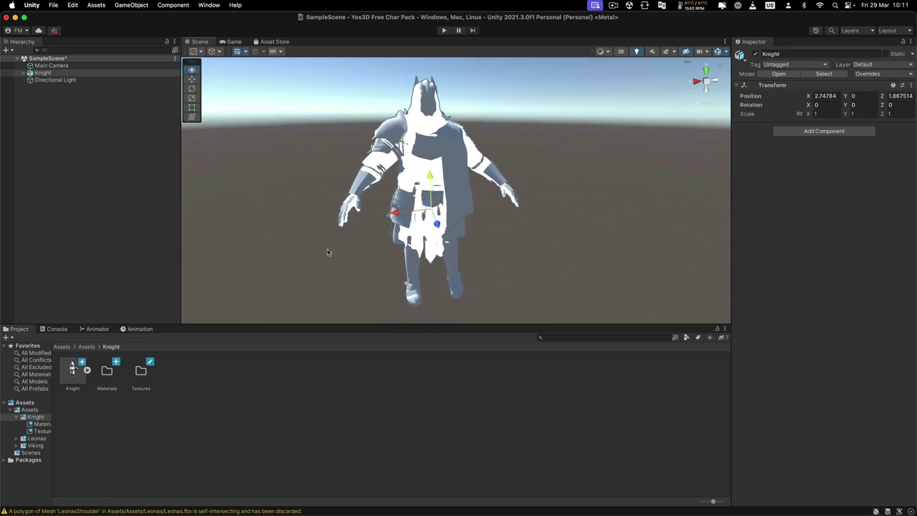
key(super+s)
click(242, 366)
click(112, 375)
click(140, 380)
click(130, 395)
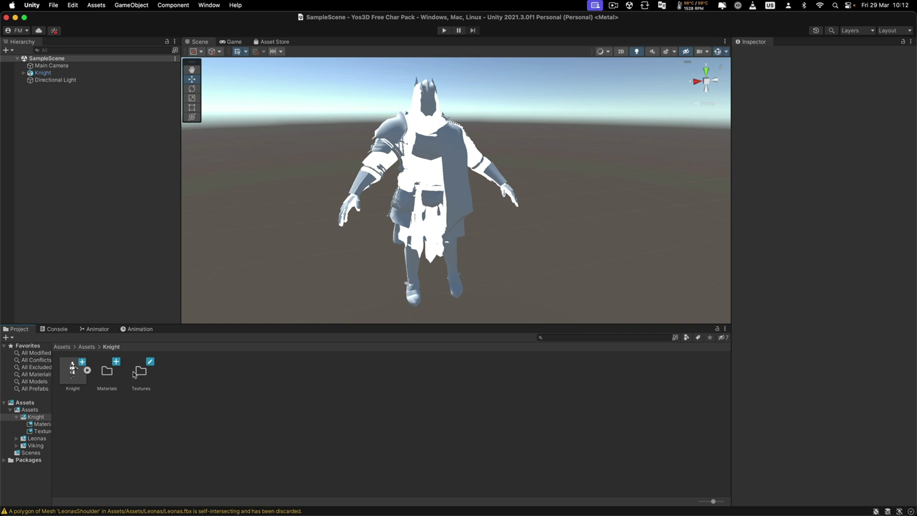
Extract the Knight model's textures into its Textures folder and fix the import settings of the flagged normal maps.
click(48, 72)
click(71, 377)
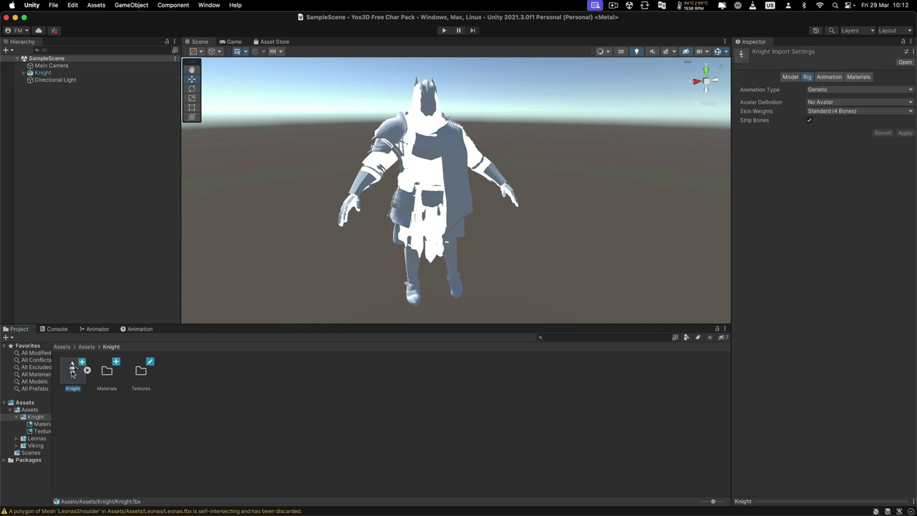
click(858, 77)
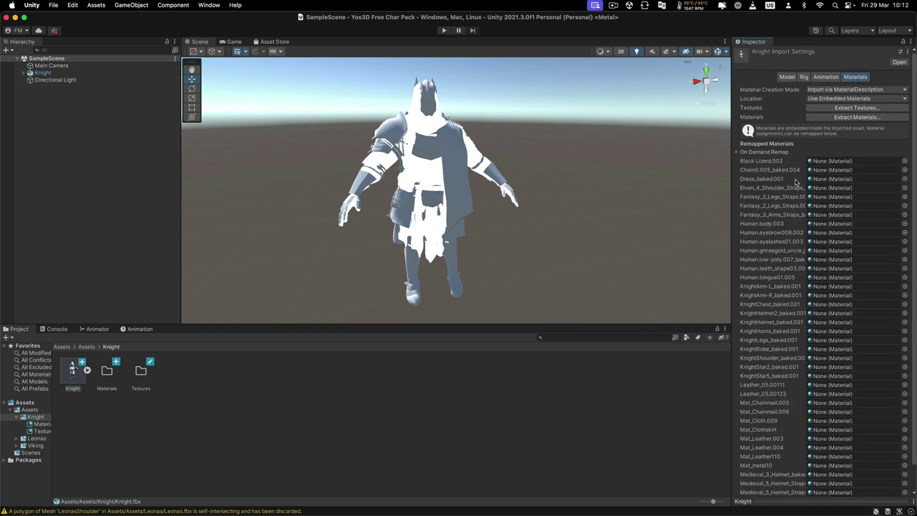
click(856, 108)
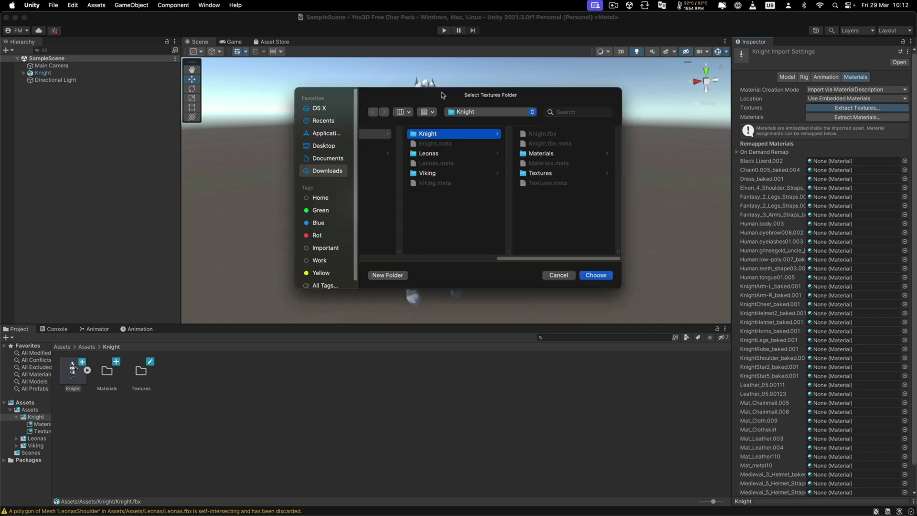
click(539, 172)
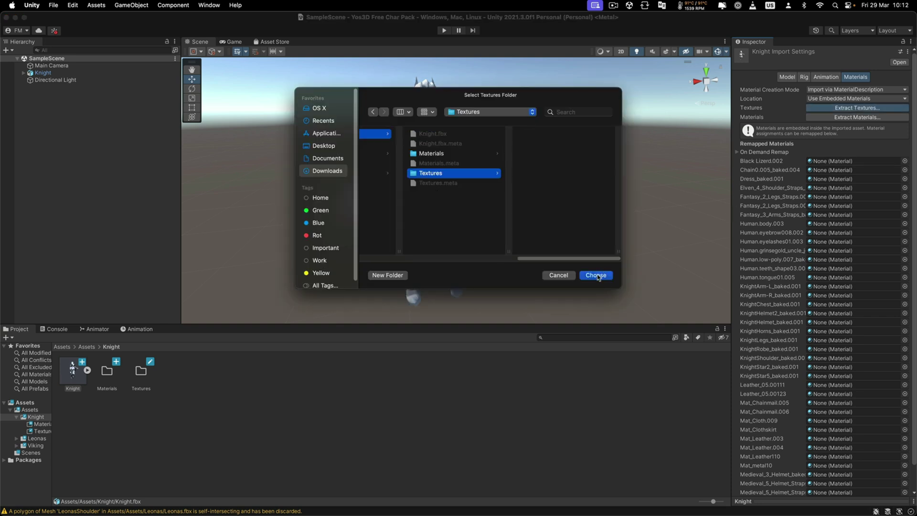
click(596, 275)
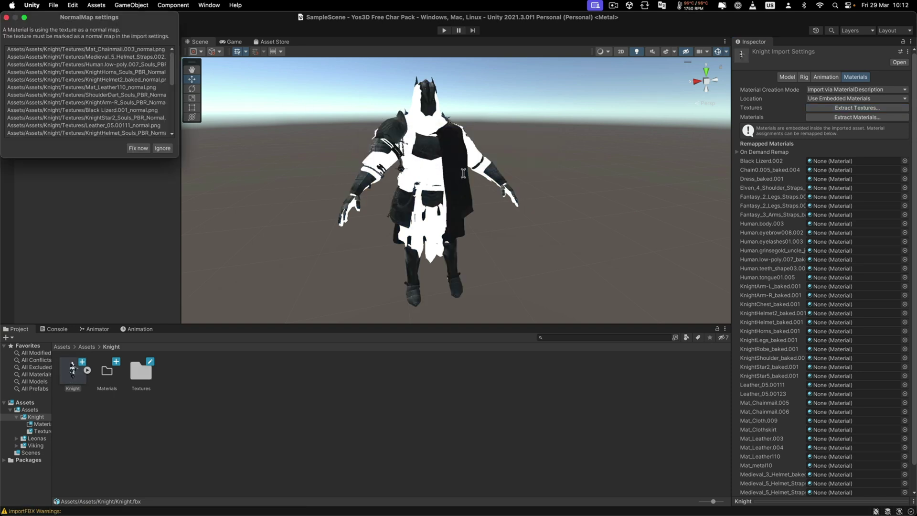
drag(175, 56, 173, 106)
click(138, 149)
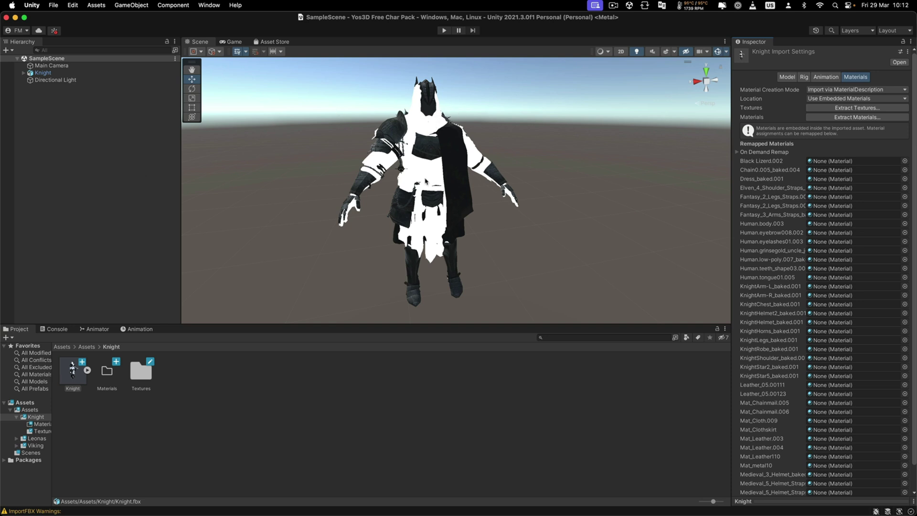
Extract the Knight model's materials into its Materials folder and open that folder with more room for its contents.
click(858, 117)
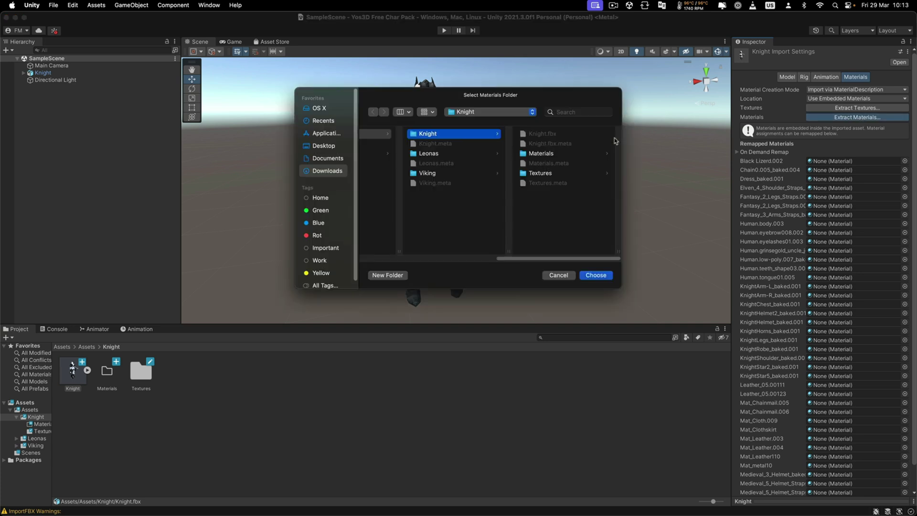
click(530, 153)
click(595, 275)
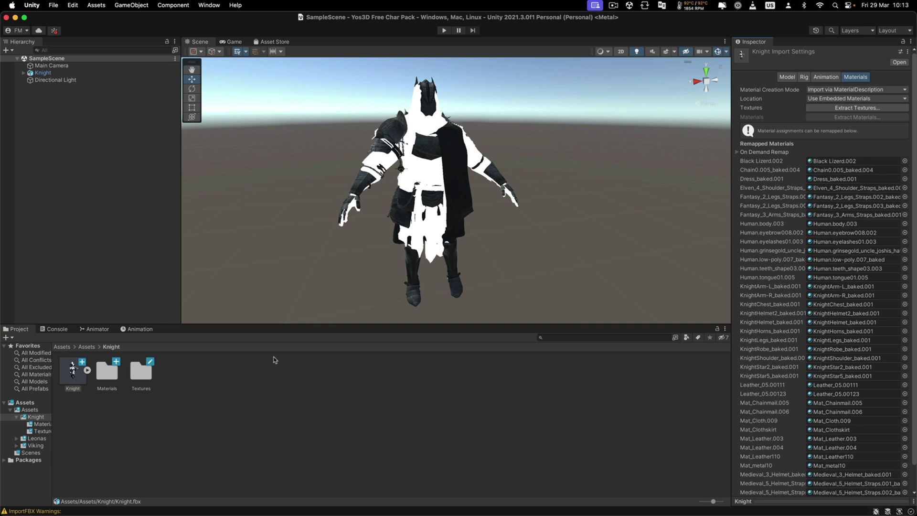
click(160, 428)
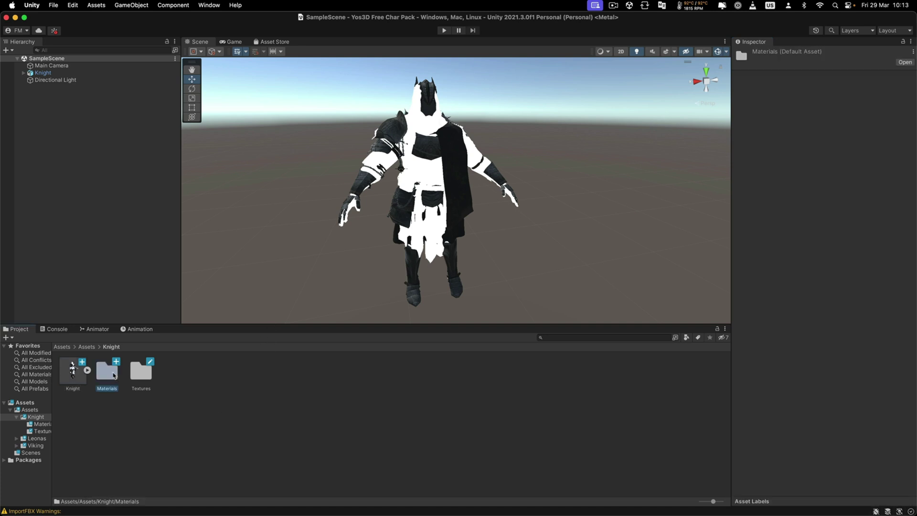
double_click(107, 370)
drag(304, 325, 303, 319)
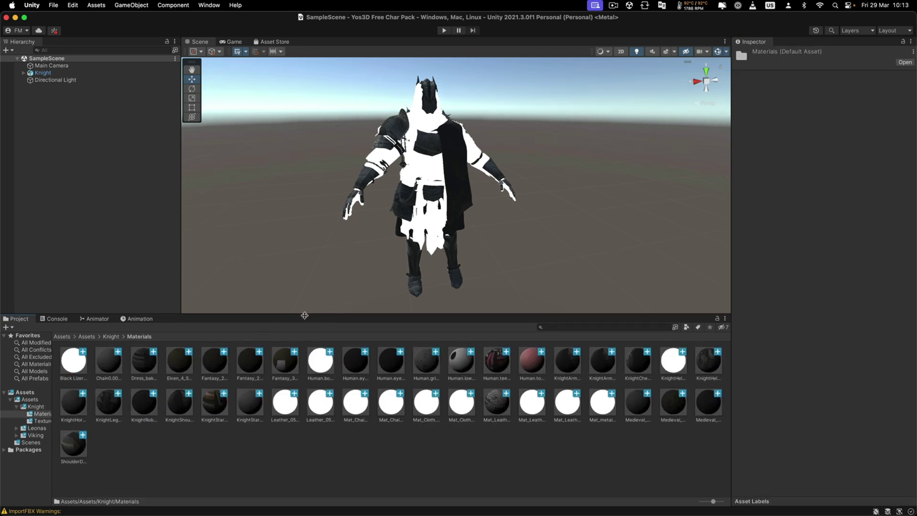
click(76, 370)
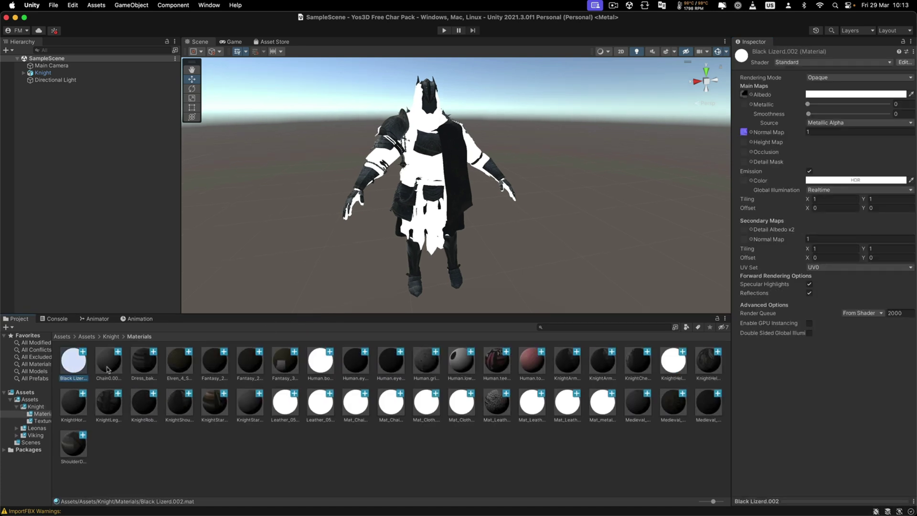
super+click(316, 380)
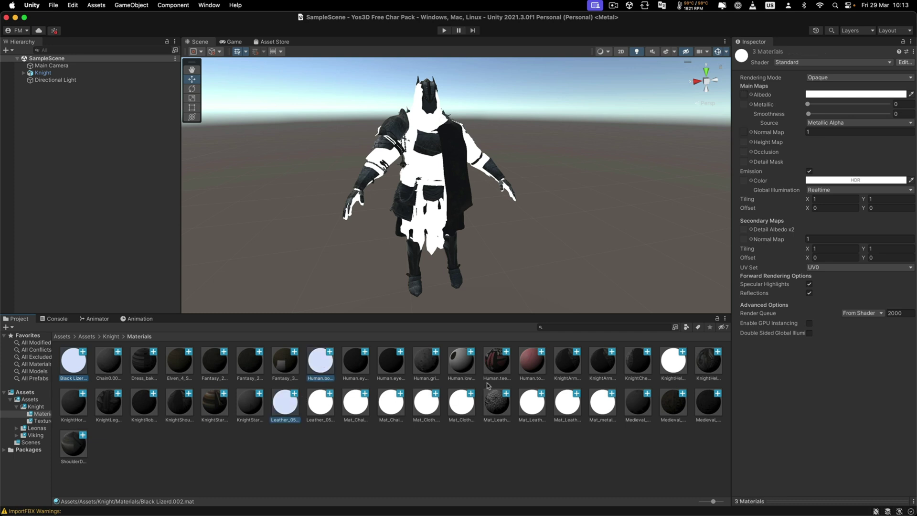
click(457, 362)
Select the twelve plain white Knight materials and switch their shader to Legacy Shaders/Diffuse.
click(76, 362)
super+click(321, 362)
super+click(666, 362)
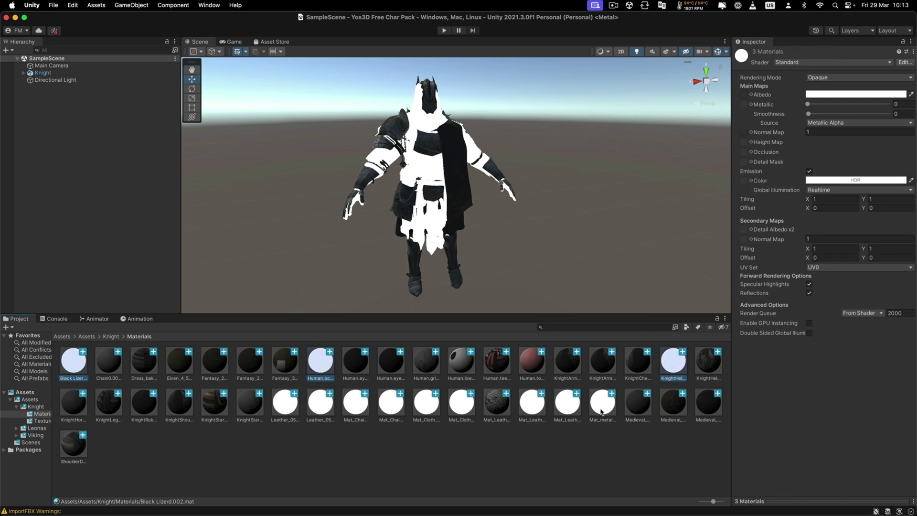
super+click(602, 411)
super+click(573, 410)
super+click(534, 406)
super+click(467, 411)
super+click(415, 409)
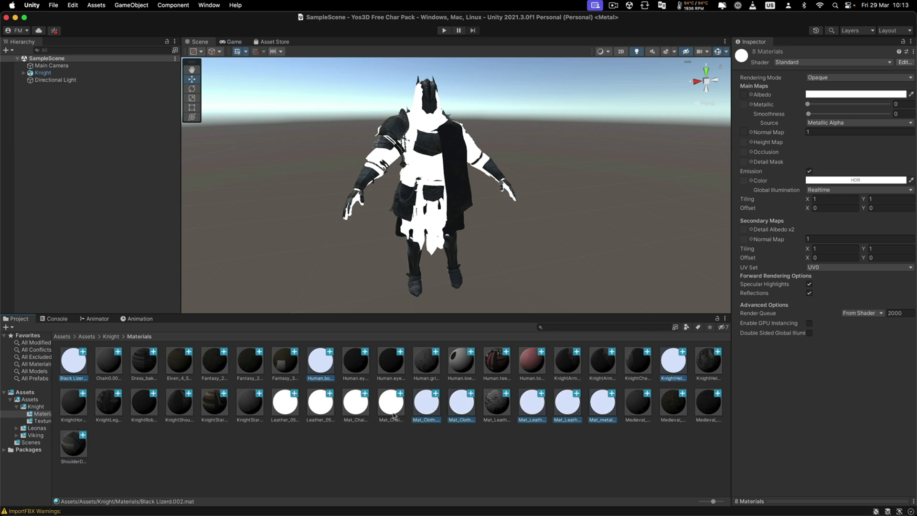
super+click(390, 411)
super+click(349, 412)
super+click(317, 413)
super+click(293, 404)
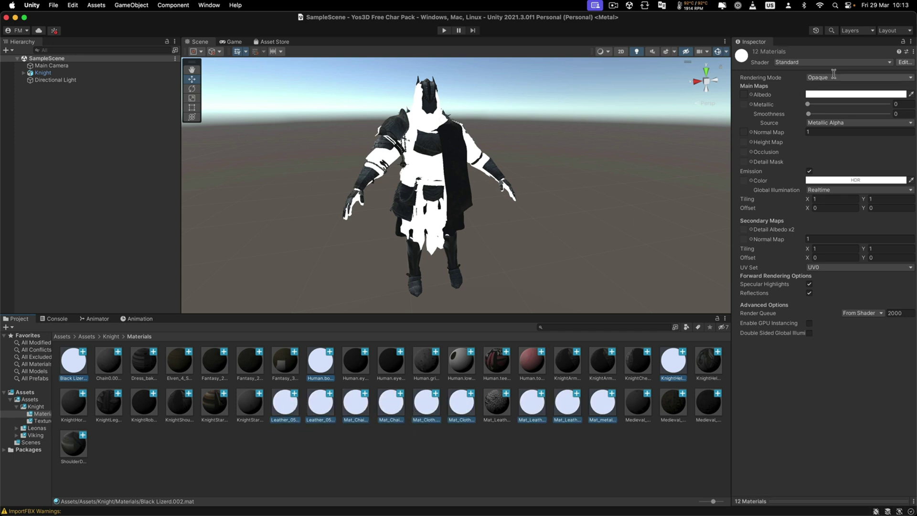
click(801, 62)
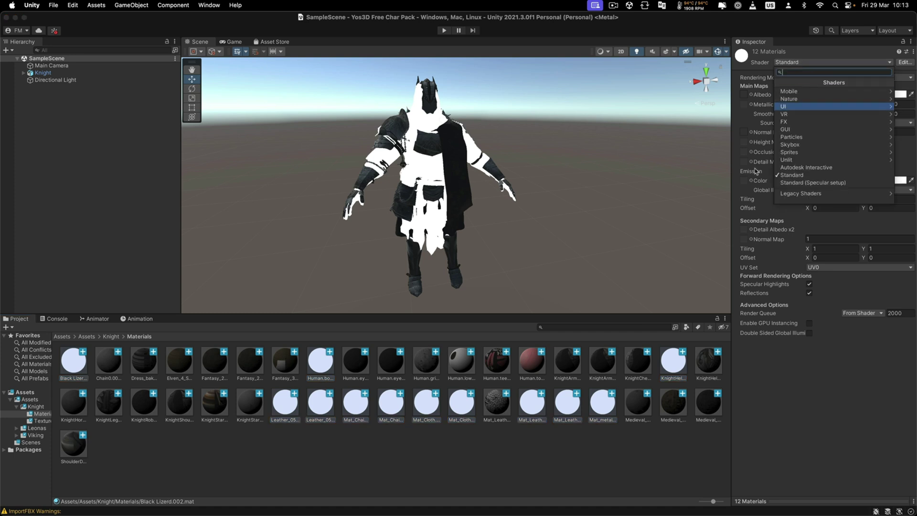
click(792, 193)
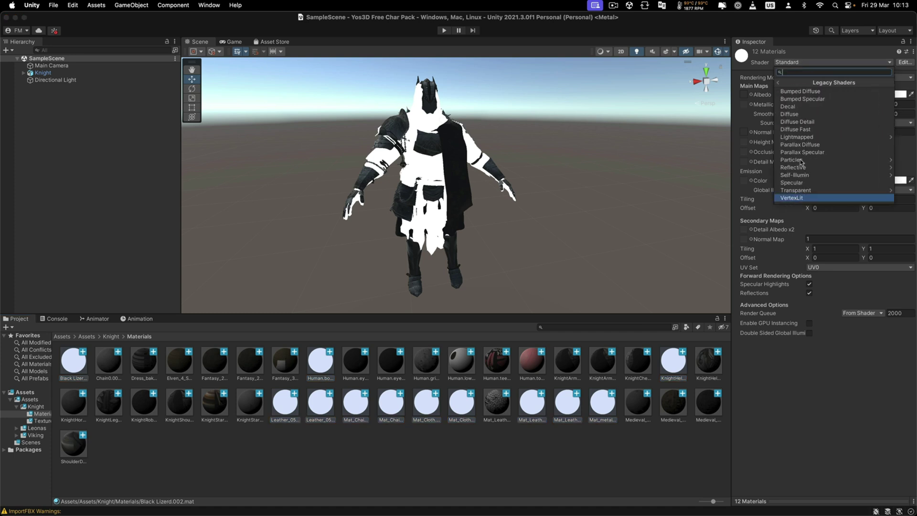
click(801, 113)
right_drag(454, 170, 448, 140)
scroll(449, 140, down, 5)
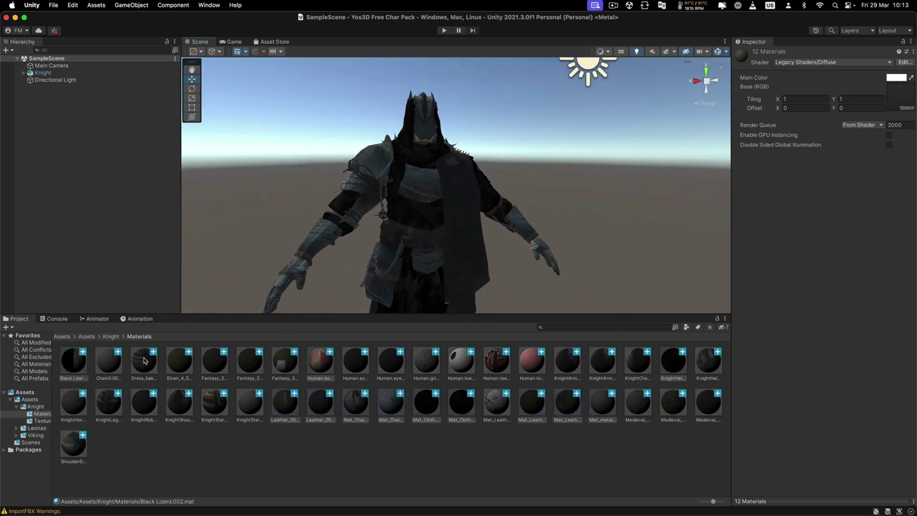
Look through the Knight's materials one by one and check the model in the scene from another angle.
click(118, 361)
key(Right)
key(Right)
key(Right)
key(Right)
key(Right)
key(Right)
key(Right)
key(Right)
key(Right)
key(Right)
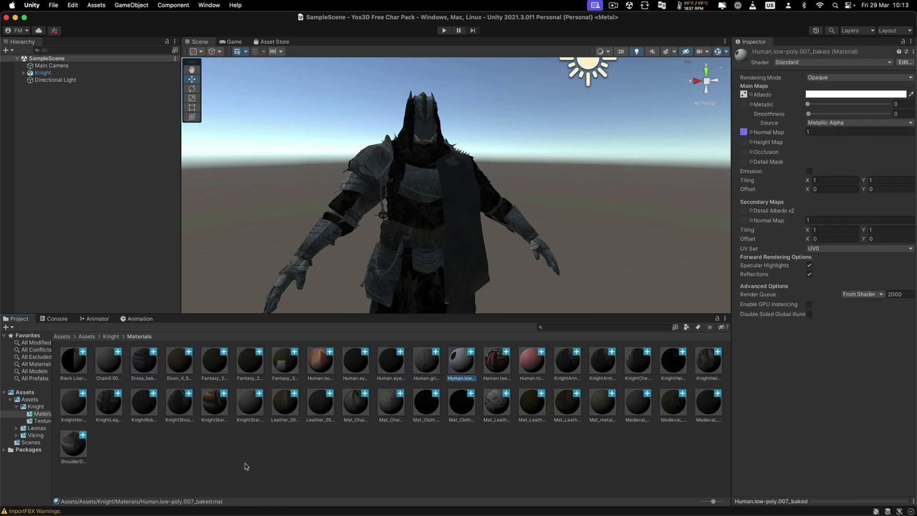
key(Down)
alt+drag(315, 244, 439, 239)
Select all of the Knight's materials, switch their shader to Legacy Shaders/Diffuse and clear the selection.
click(220, 365)
key(super+a)
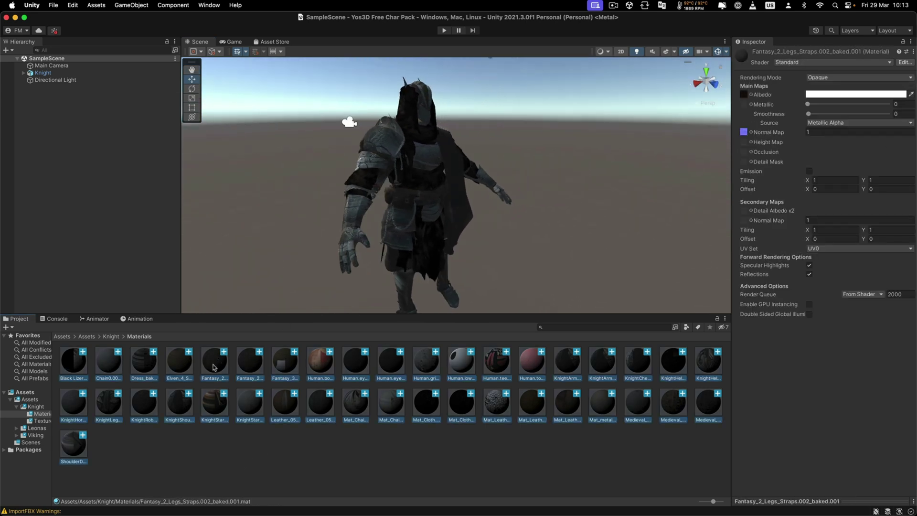
click(803, 66)
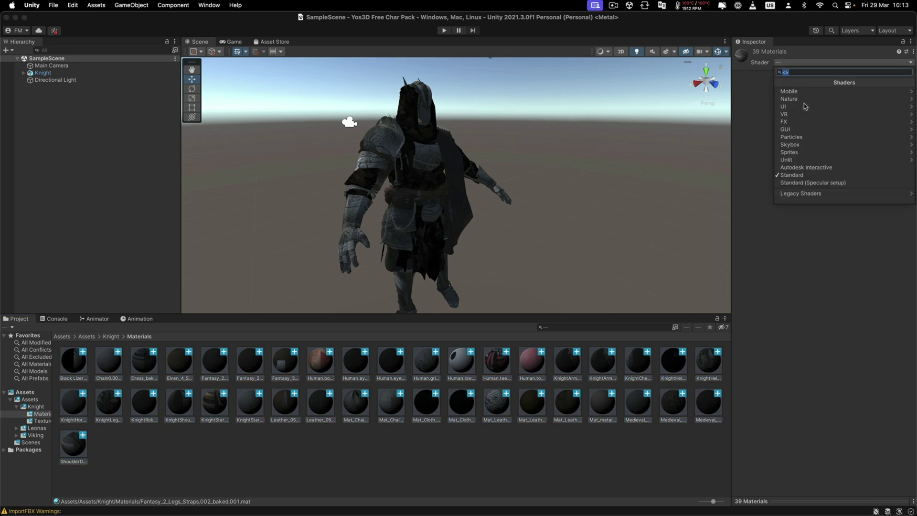
click(803, 196)
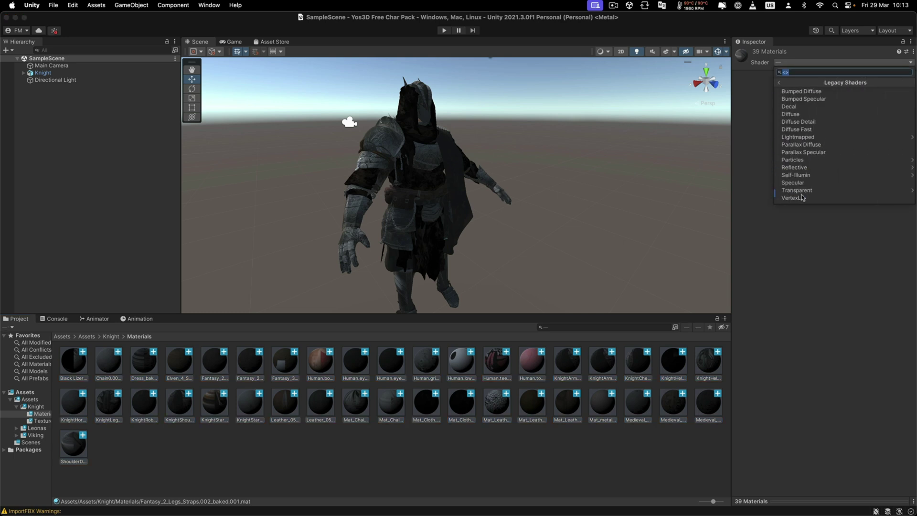
click(790, 114)
alt+drag(577, 174, 420, 171)
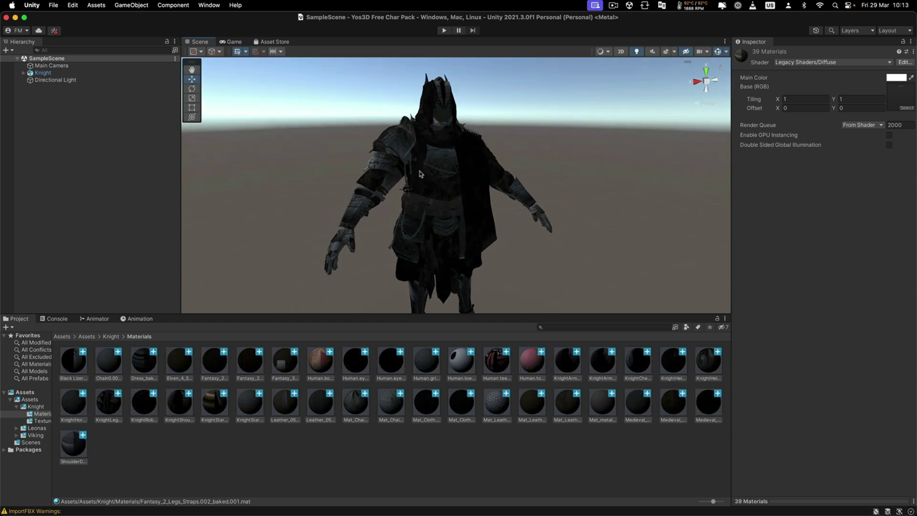
click(285, 453)
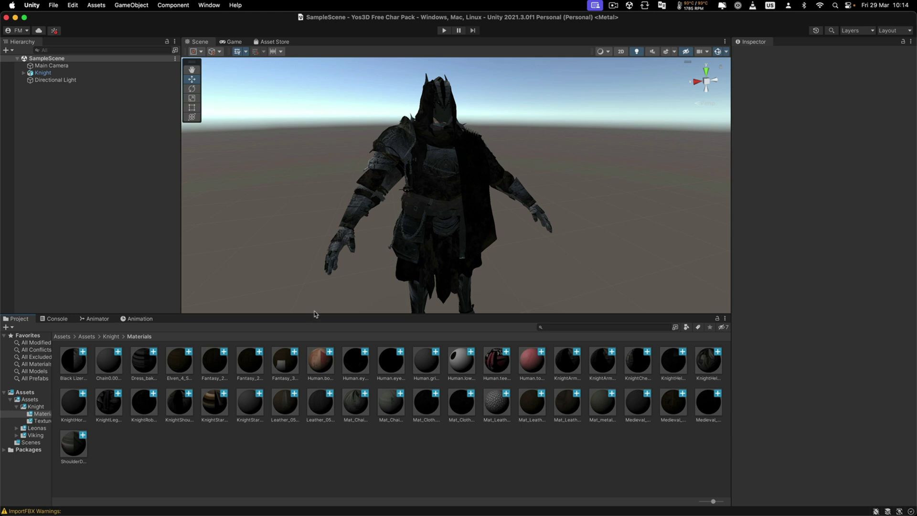
Enlarge the Scene view and show the import settings of the Knight model from its asset folder.
drag(314, 314, 315, 341)
key(s)
right_drag(408, 238, 401, 231)
key(w)
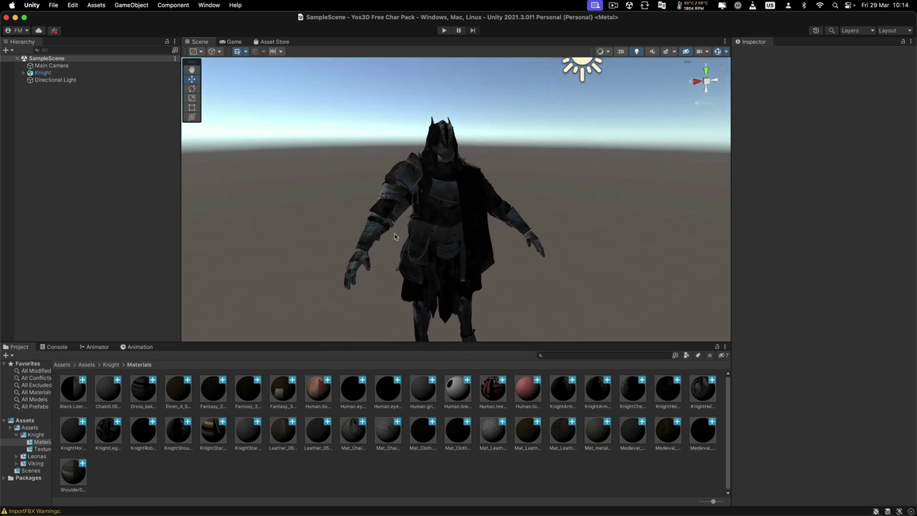
click(88, 365)
click(66, 364)
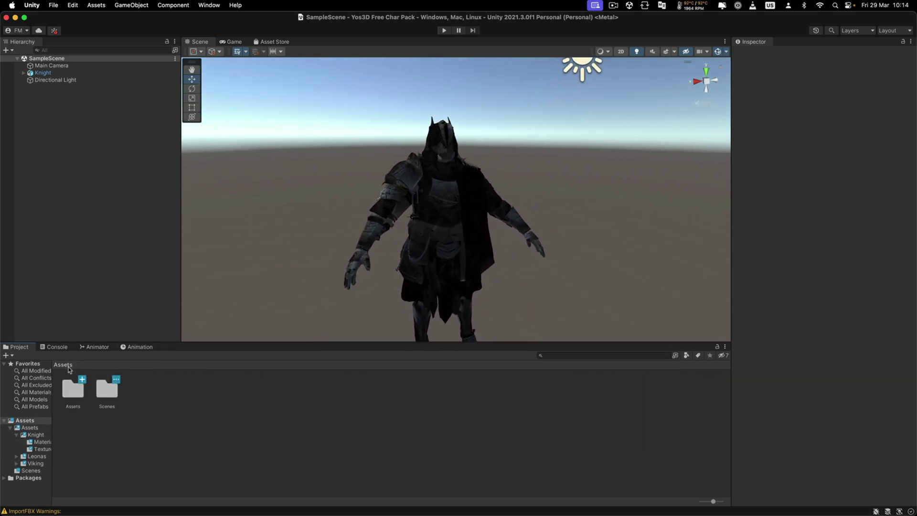
double_click(70, 393)
double_click(73, 389)
click(73, 389)
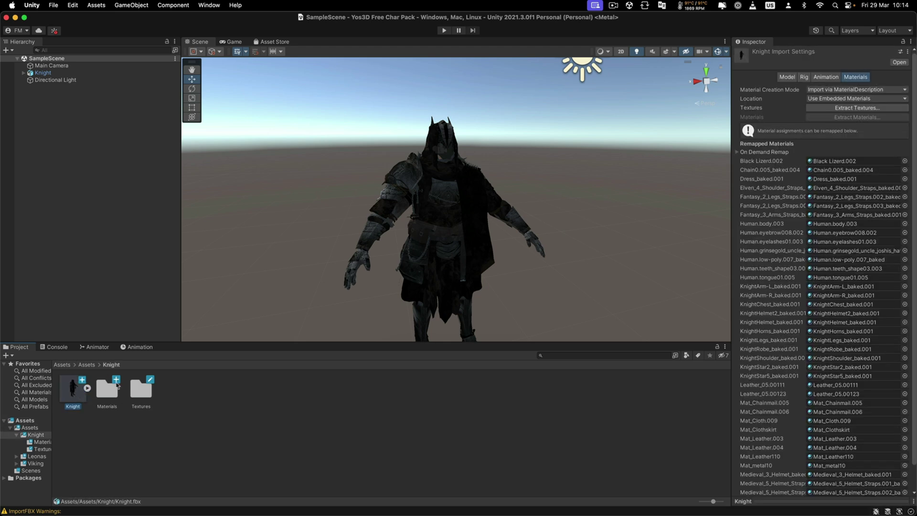
Place the Viking and Leonas models from their asset folders into the scene, one on each side of the Knight.
click(86, 365)
double_click(140, 389)
click(142, 397)
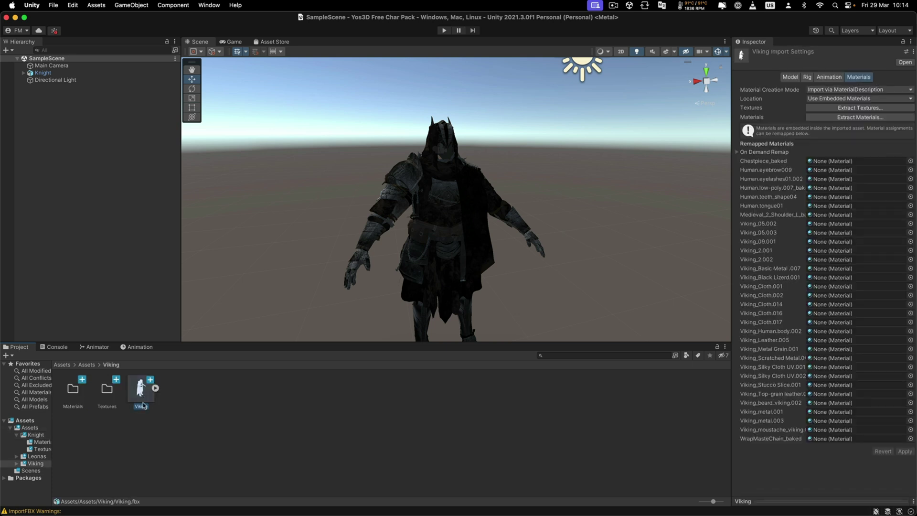
drag(142, 388, 303, 300)
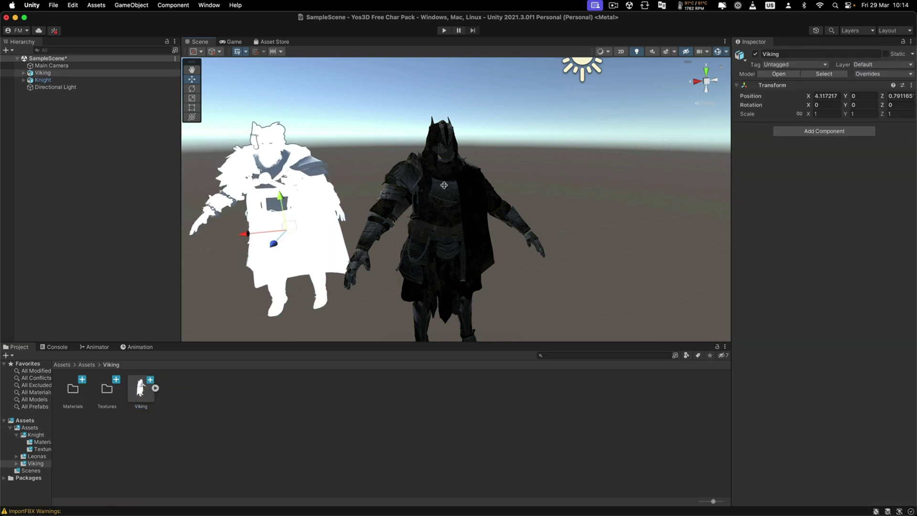
click(86, 364)
double_click(107, 388)
drag(73, 388, 589, 313)
Extract the Leonas model's textures into the Textures folder inside its own asset folder.
click(81, 396)
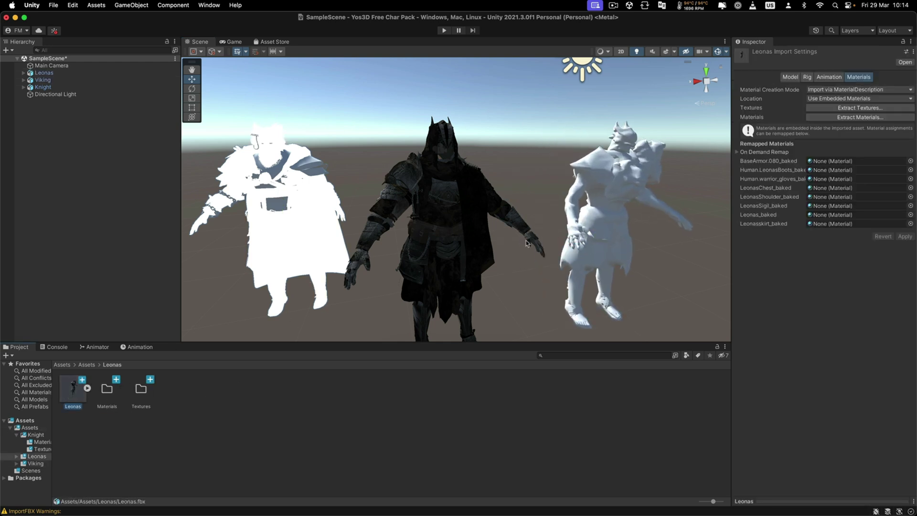
click(853, 111)
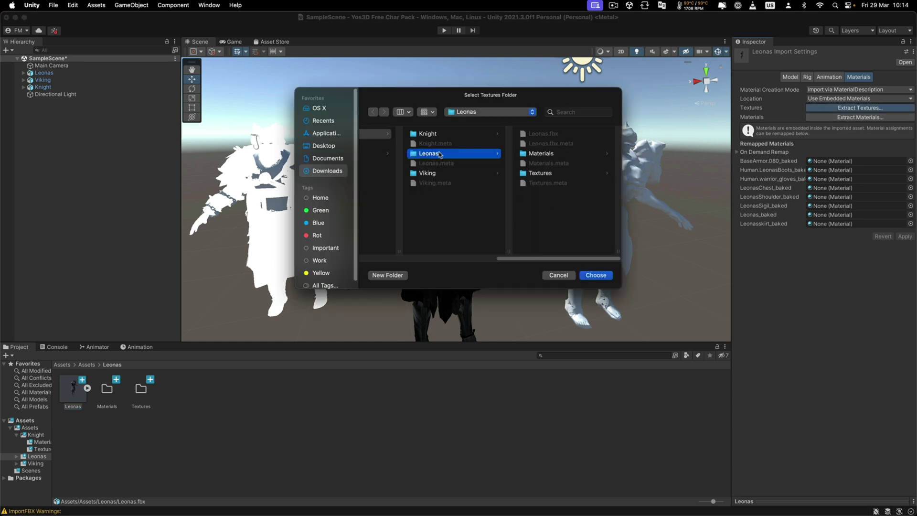
click(542, 171)
click(596, 275)
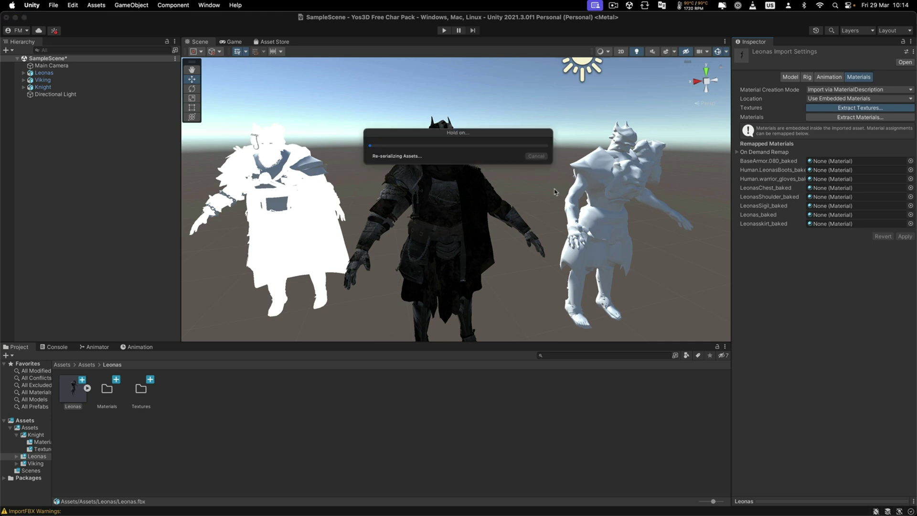
click(138, 148)
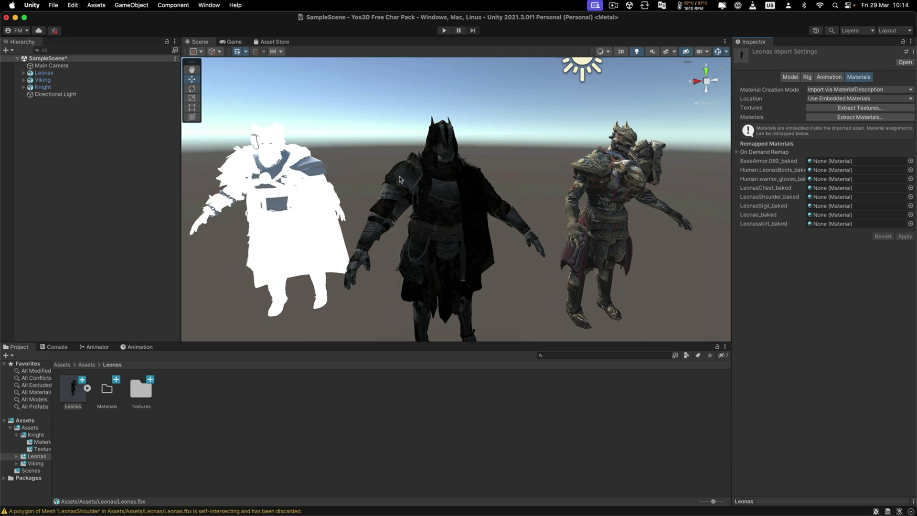
Extract the Leonas model's materials into the Materials folder inside its own asset folder.
click(836, 117)
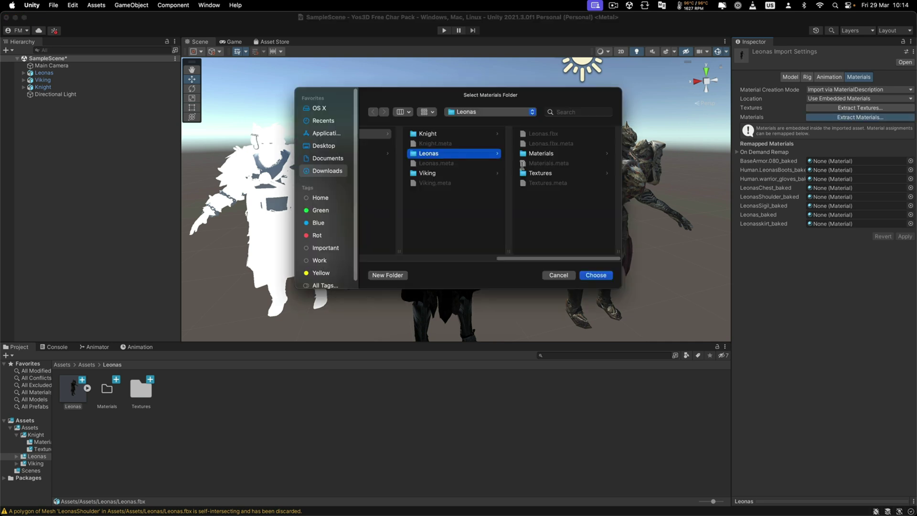
click(541, 154)
click(596, 275)
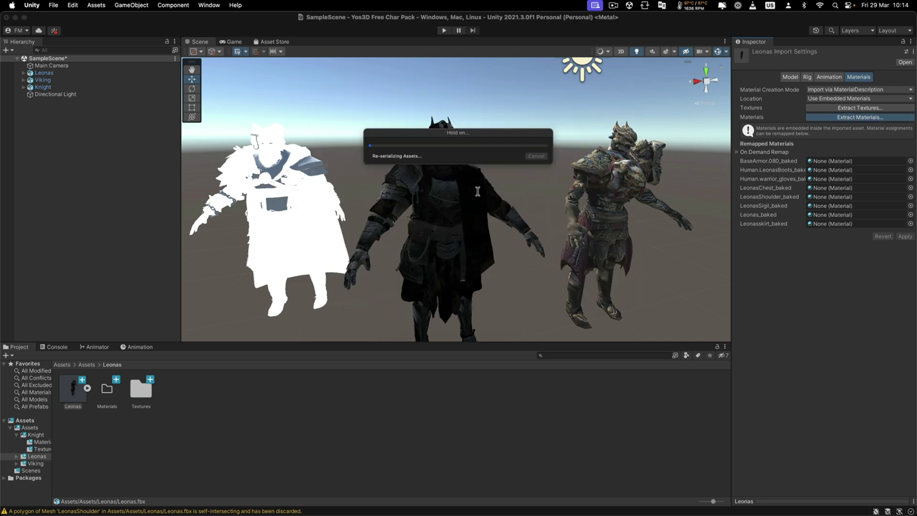
Select all materials in the Leonas Materials folder and switch their shader to Legacy Shaders/Diffuse.
double_click(109, 390)
key(super+a)
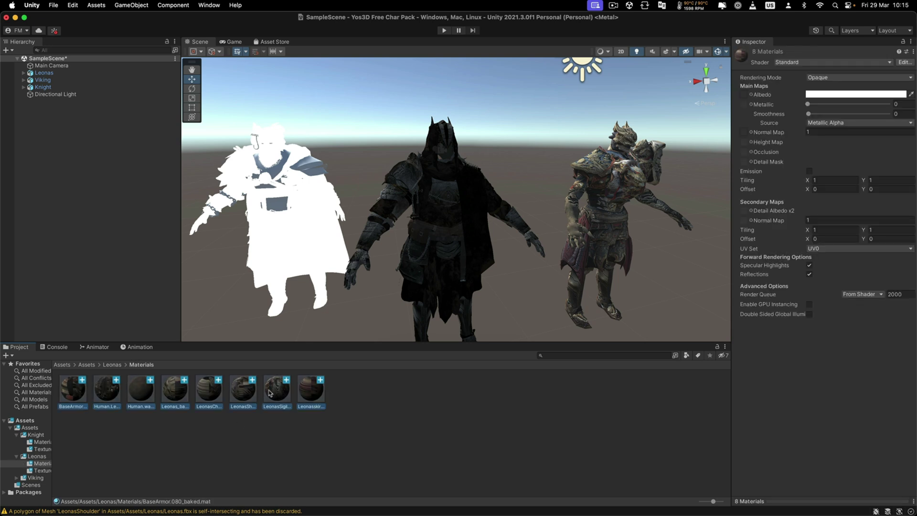
click(807, 62)
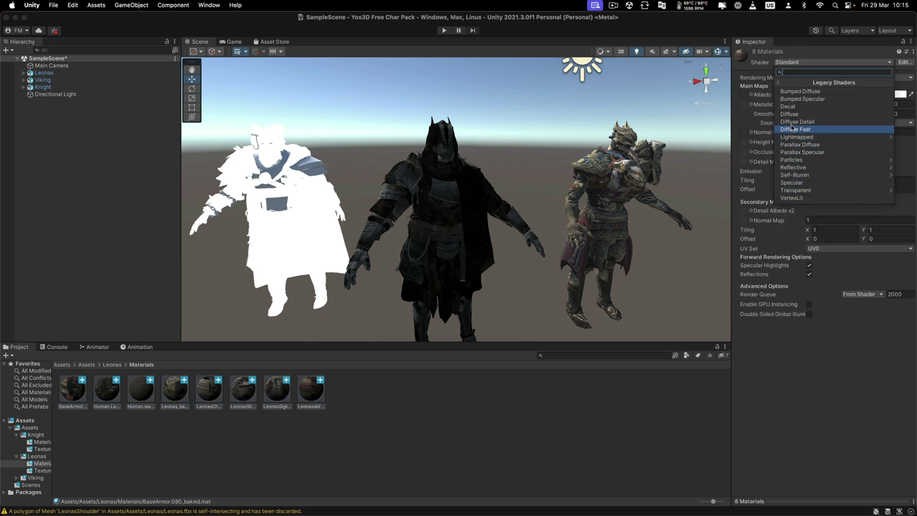
click(830, 114)
right_drag(539, 209, 506, 220)
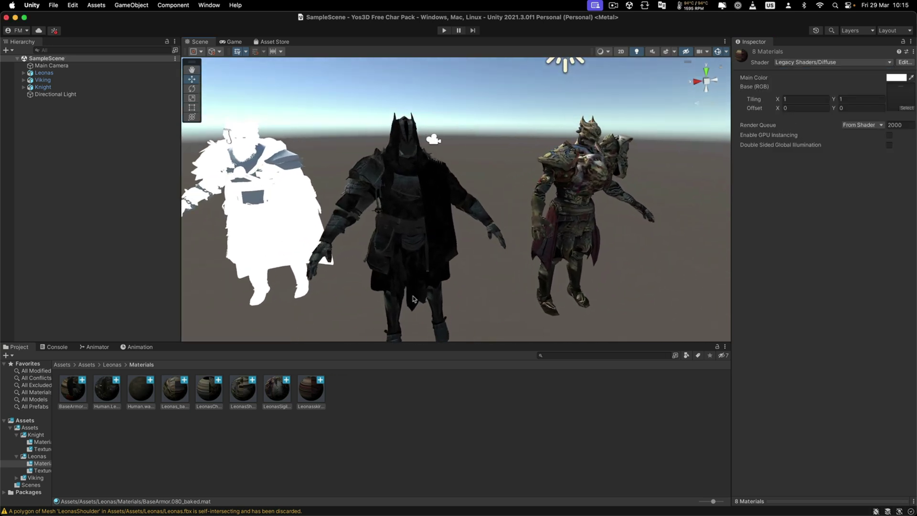
Inspect the Knight model's material assignments and sub-assets in its asset folder, giving the folder contents more room.
click(90, 365)
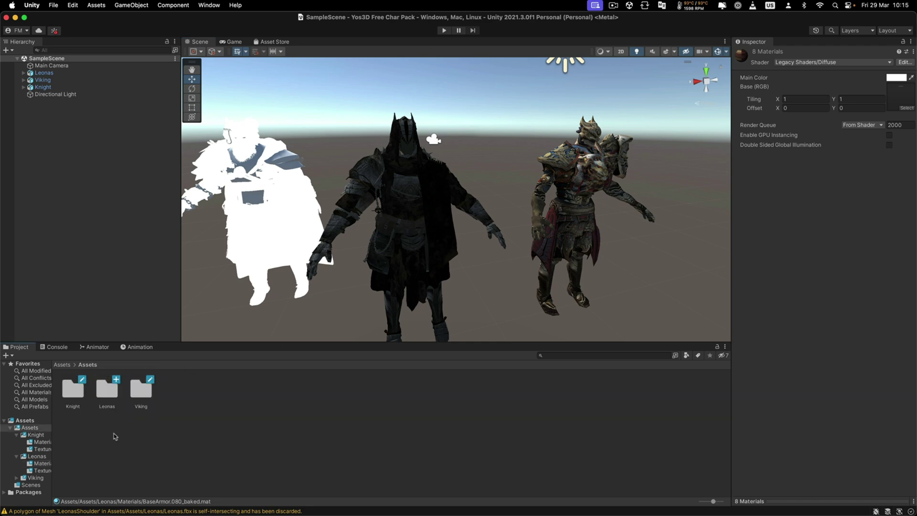
double_click(77, 389)
click(78, 392)
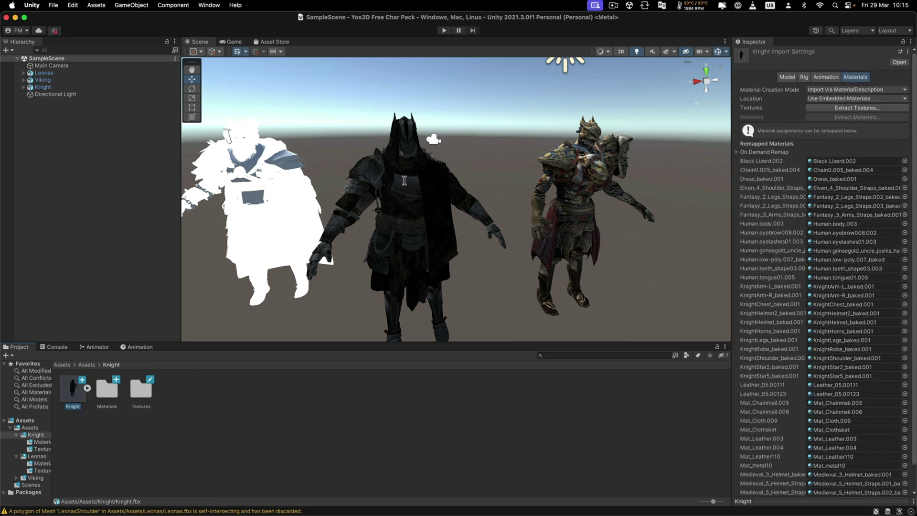
right_drag(405, 201, 391, 204)
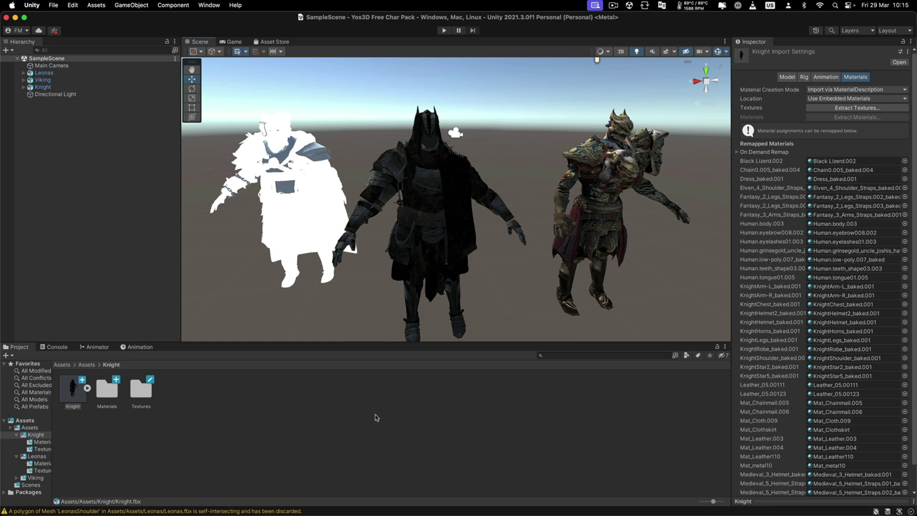
click(79, 391)
click(87, 387)
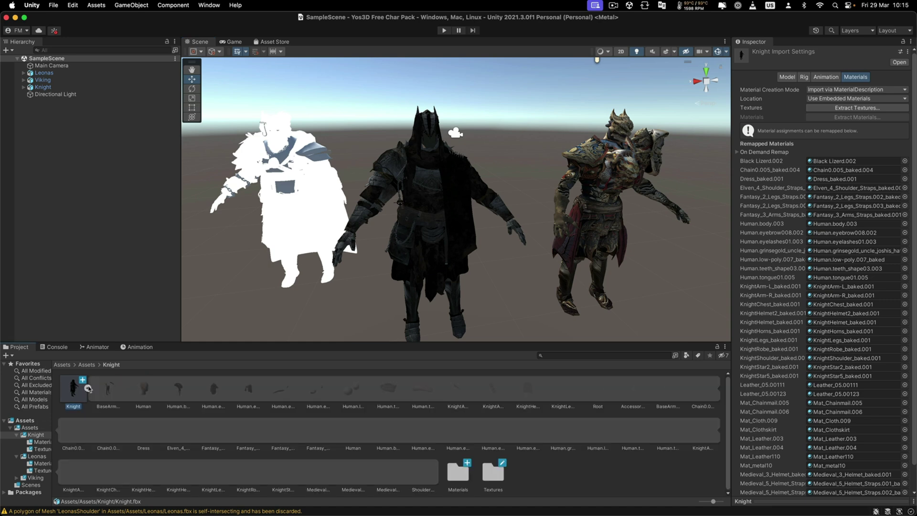
drag(204, 344, 203, 312)
click(88, 358)
click(87, 416)
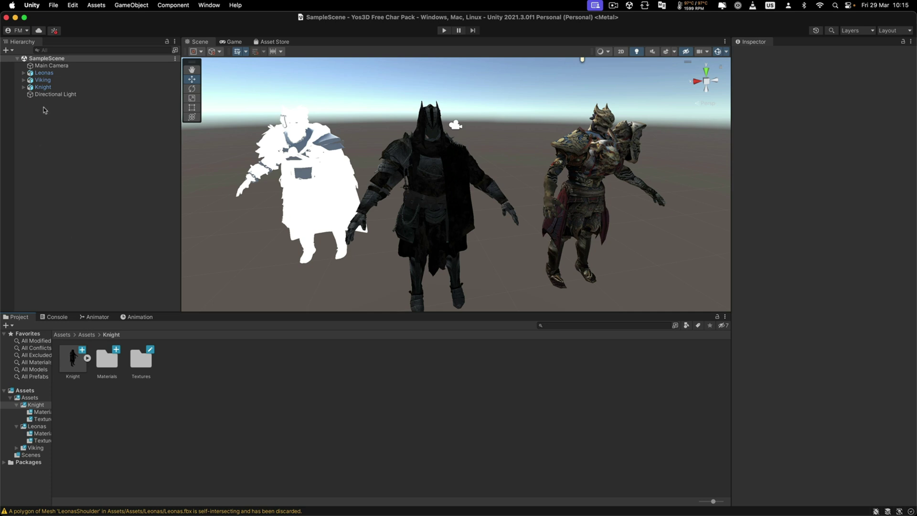
Expand the Knight in the scene hierarchy and switch its BaseArmor.001 object off and back on to check it.
click(43, 87)
click(23, 87)
key(Down)
key(Down)
key(Up)
click(755, 54)
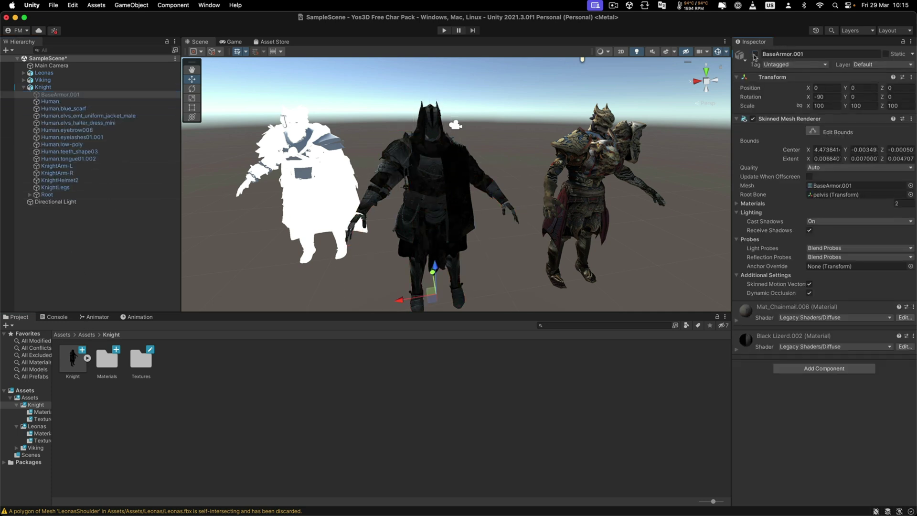
click(755, 54)
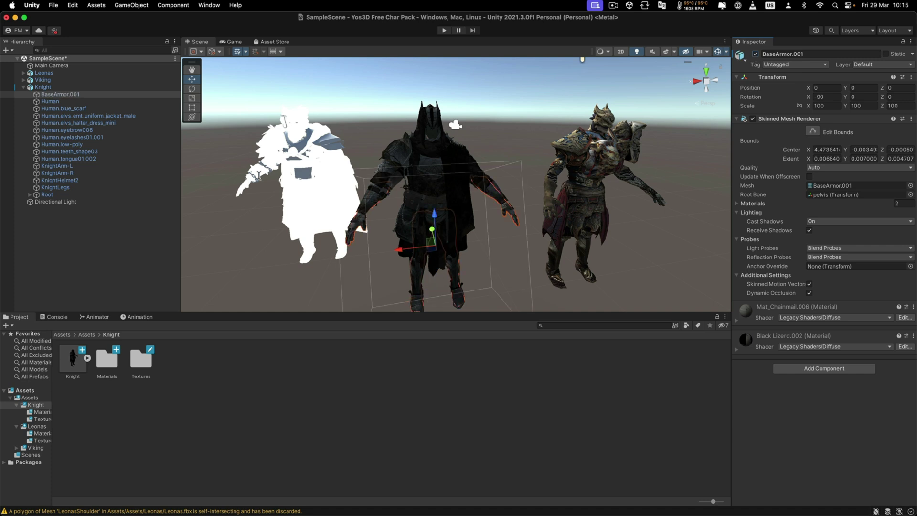
Switch the Knight's Root object off and back on to check its effect on the model.
click(47, 194)
click(755, 54)
click(755, 54)
click(755, 54)
click(755, 53)
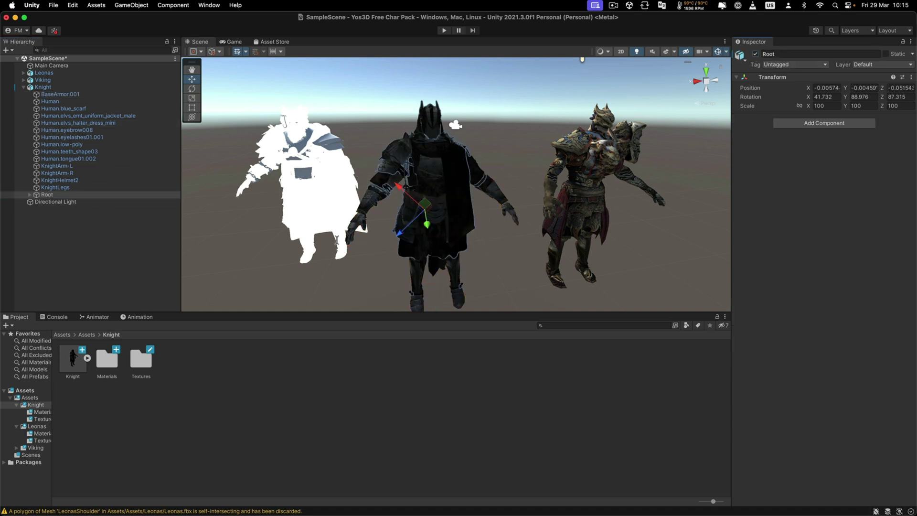
Select the Knight, collapse its list of child objects and save the scene.
click(96, 257)
click(27, 88)
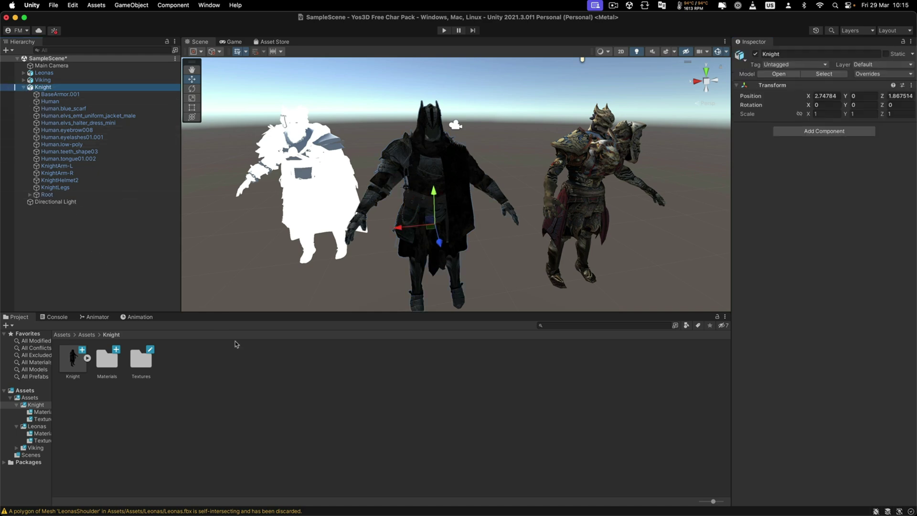
click(24, 87)
key(super+s)
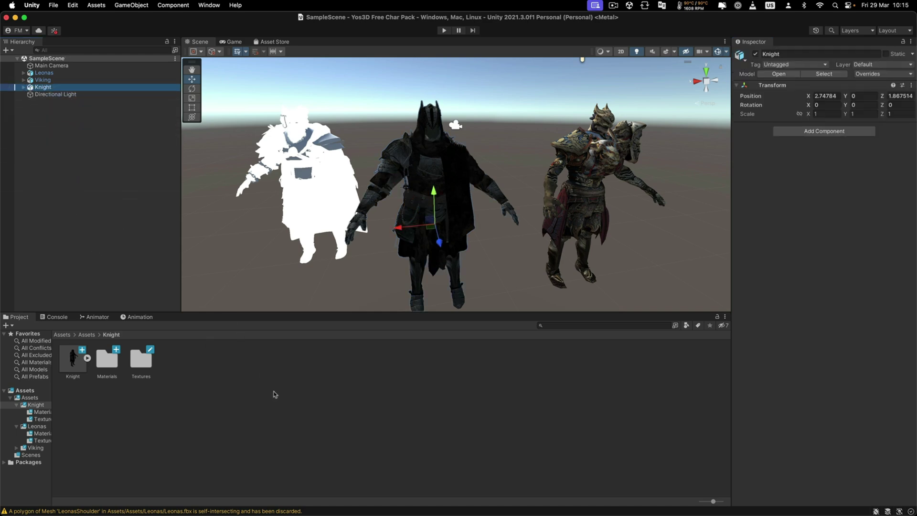
Switch to Mixamo in Chrome, search the animations for "idle" and browse the results.
key(super+Tab)
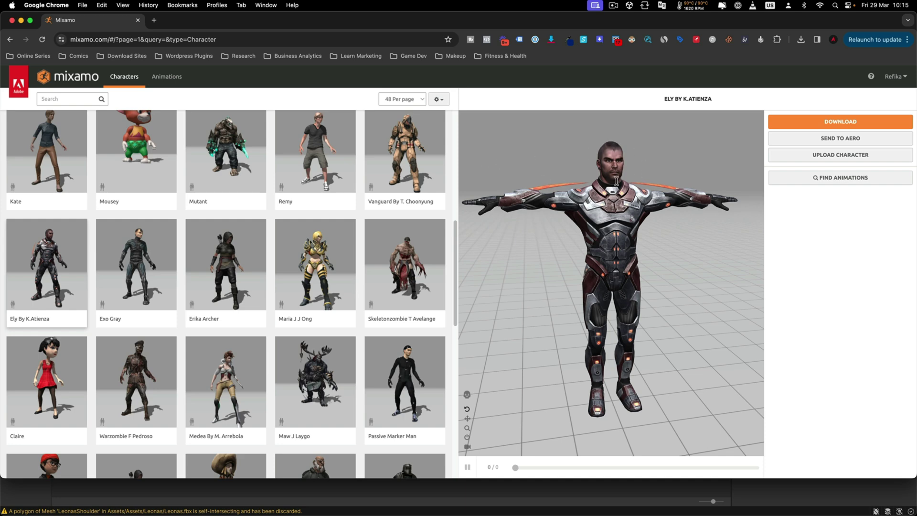
click(167, 76)
click(95, 99)
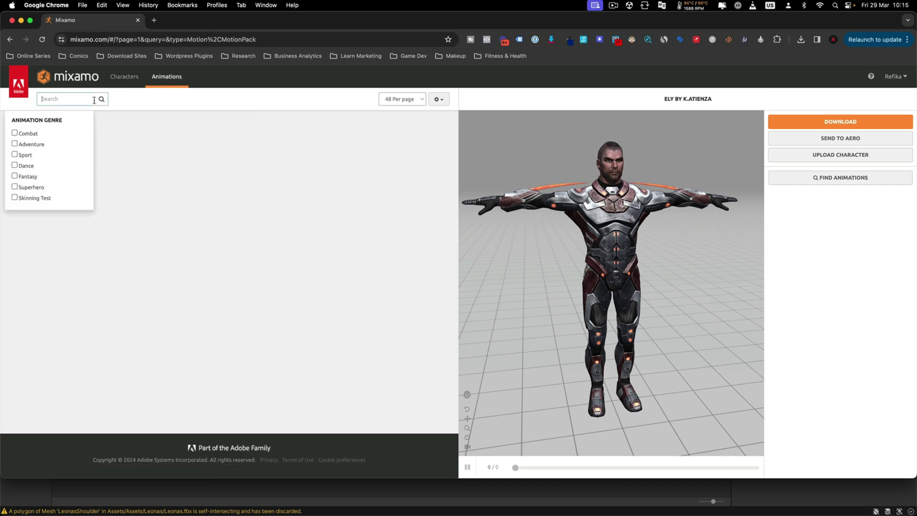
text(idle)
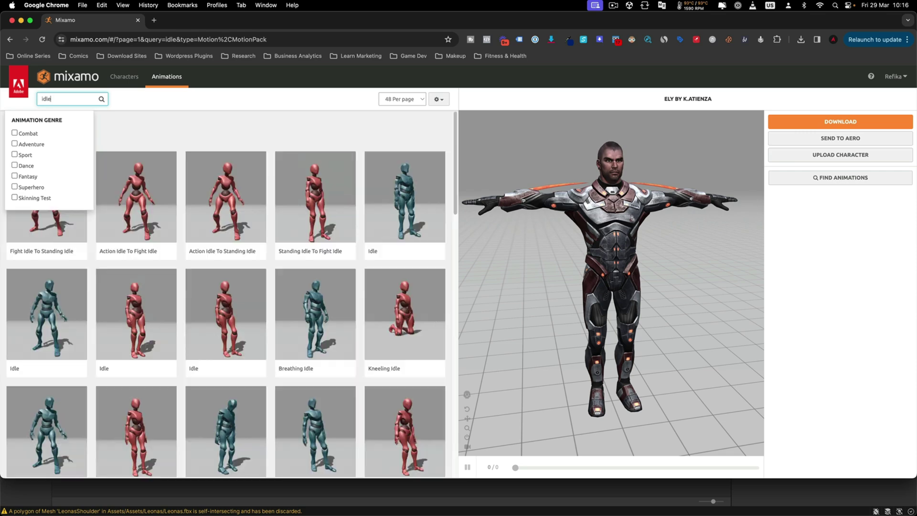
key(Return)
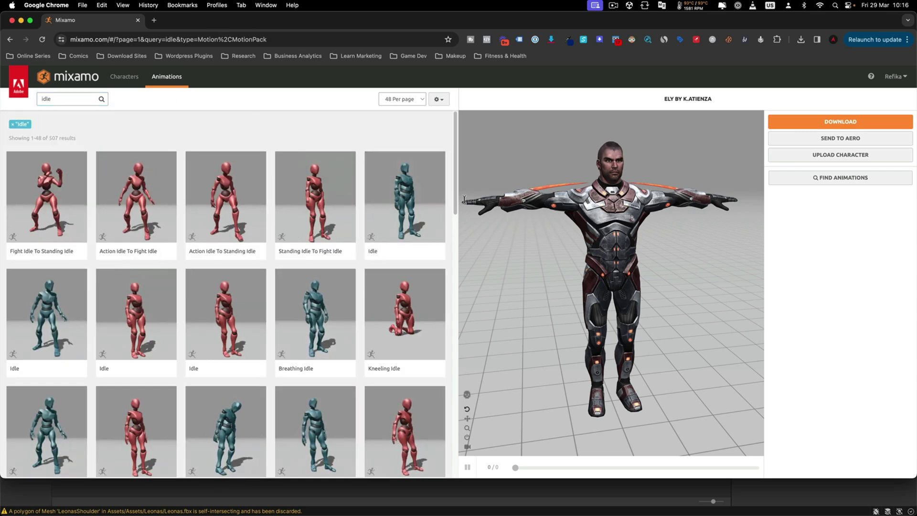
scroll(286, 249, down, 6)
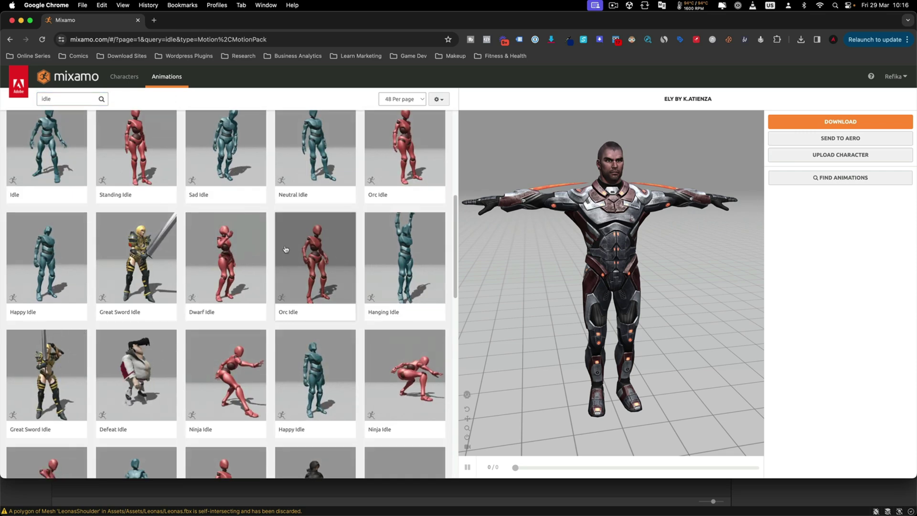
Choose the Unarmed Idle animation from the idle results and set its Character Arm-Space to 65.
scroll(285, 249, down, 4)
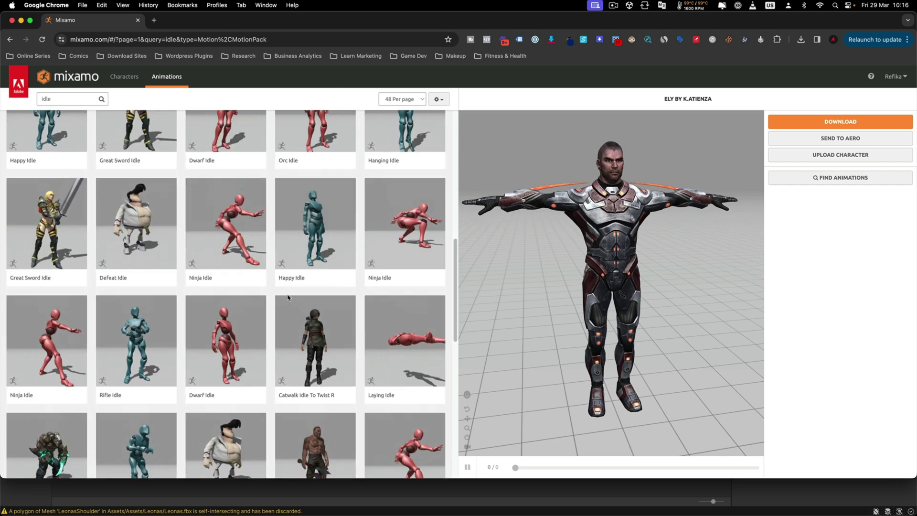
scroll(288, 298, down, 3)
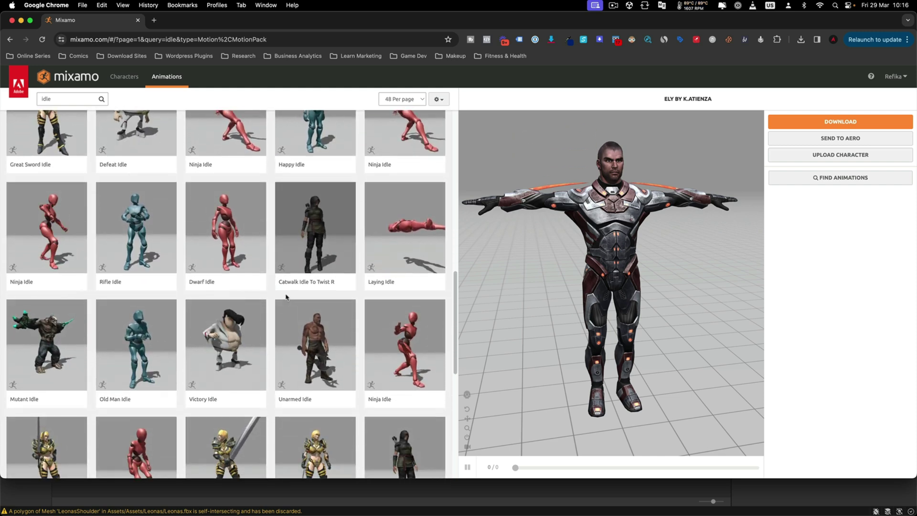
scroll(285, 299, down, 3)
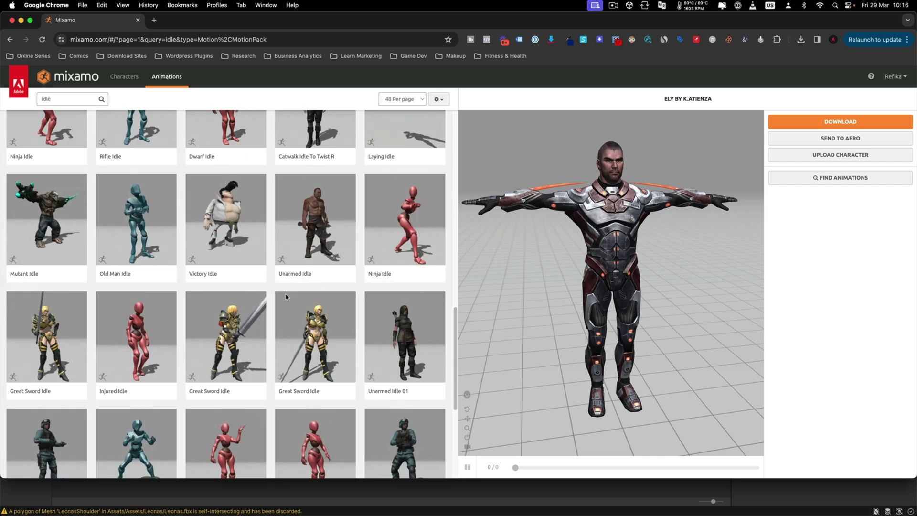
click(326, 208)
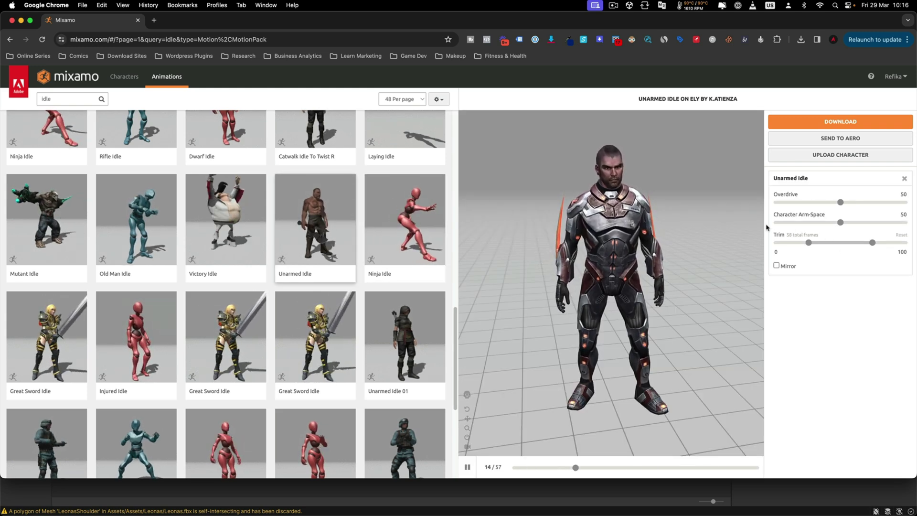
scroll(287, 293, down, 2)
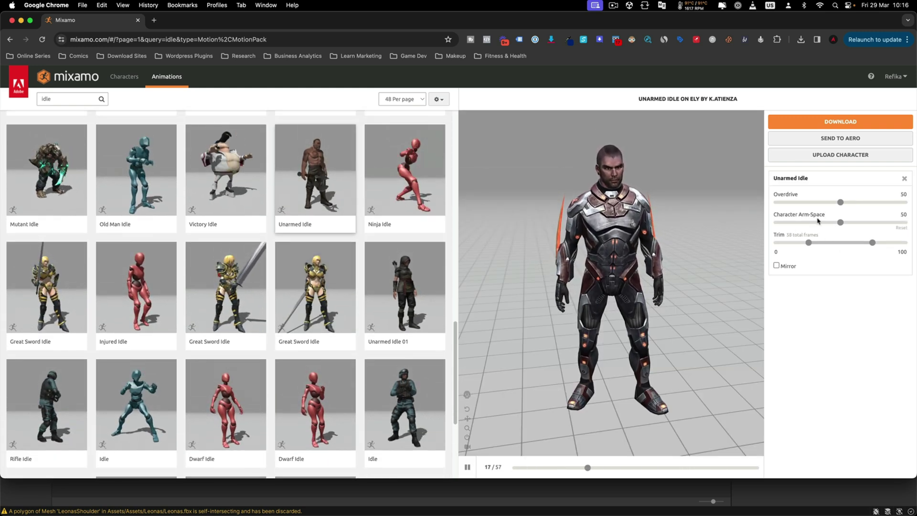
drag(841, 222, 860, 223)
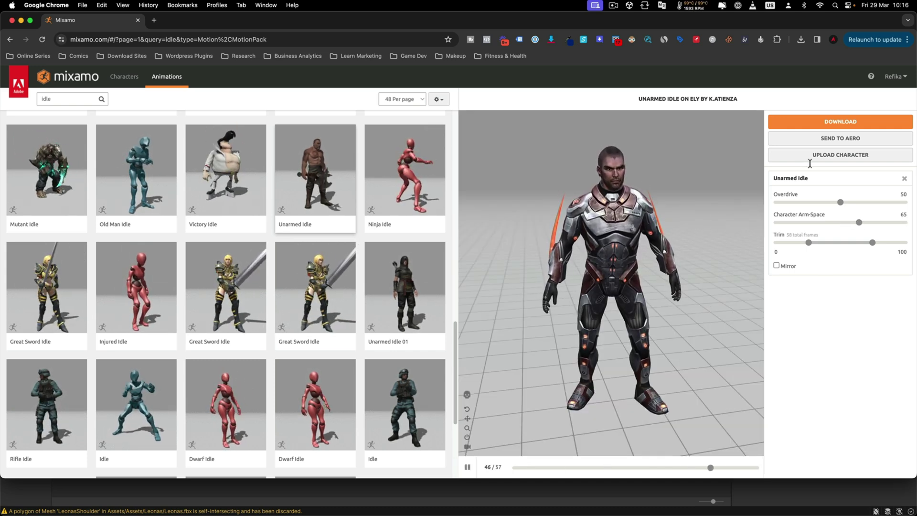
Download the Unarmed Idle animation as FBX Binary without skin, at 30 frames per second with no keyframe reduction.
click(776, 122)
click(496, 159)
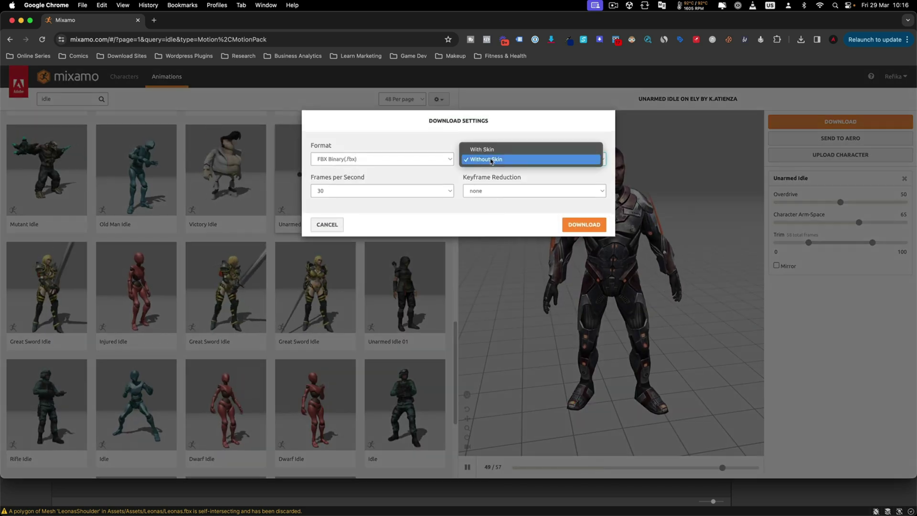
click(491, 162)
click(477, 161)
click(489, 161)
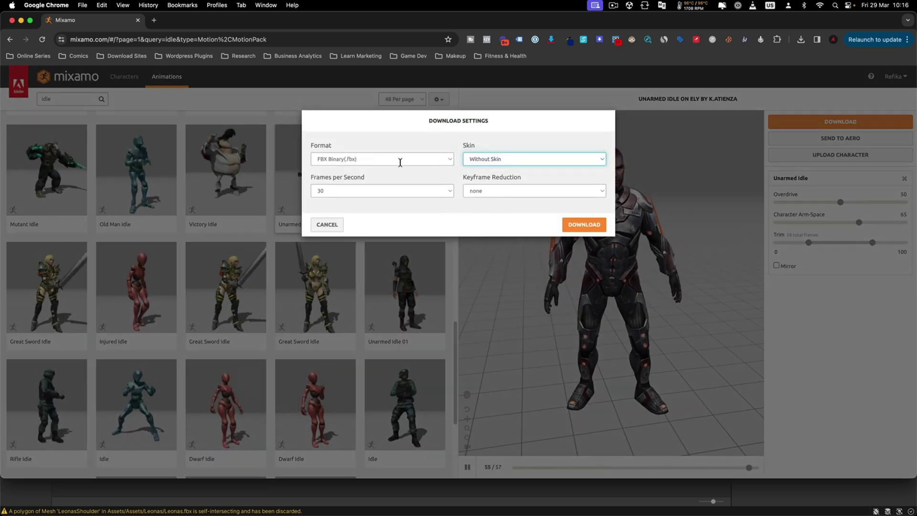
click(570, 225)
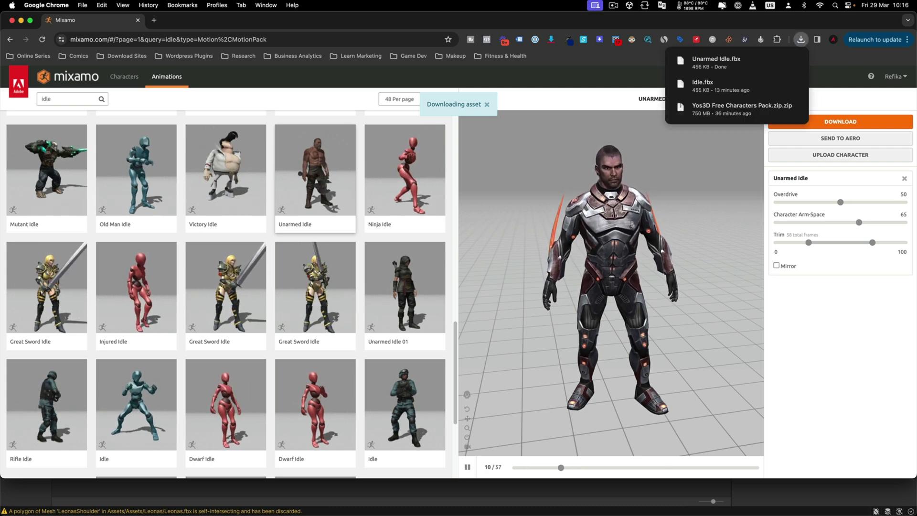
Switch to Unity, import the downloaded Unarmed Idle.fbx into the Knight assets folder and select it.
key(super+Tab)
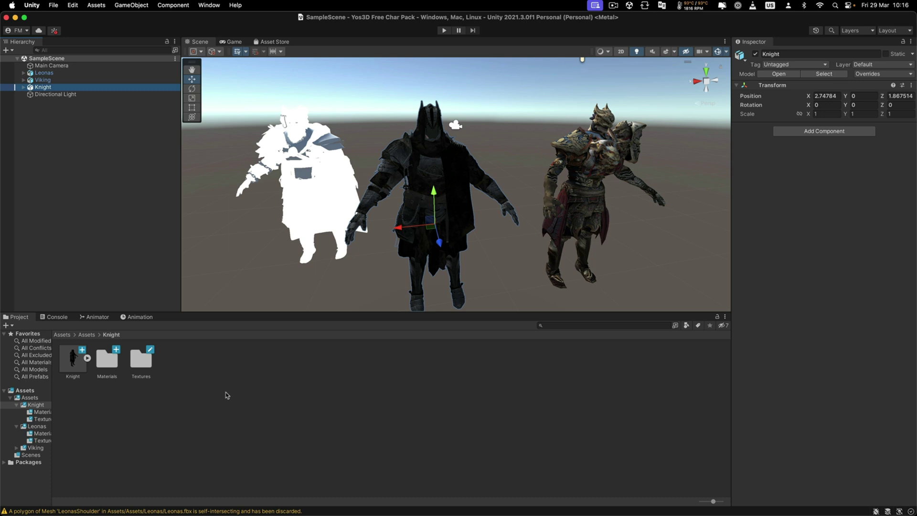
drag(146, 404, 262, 385)
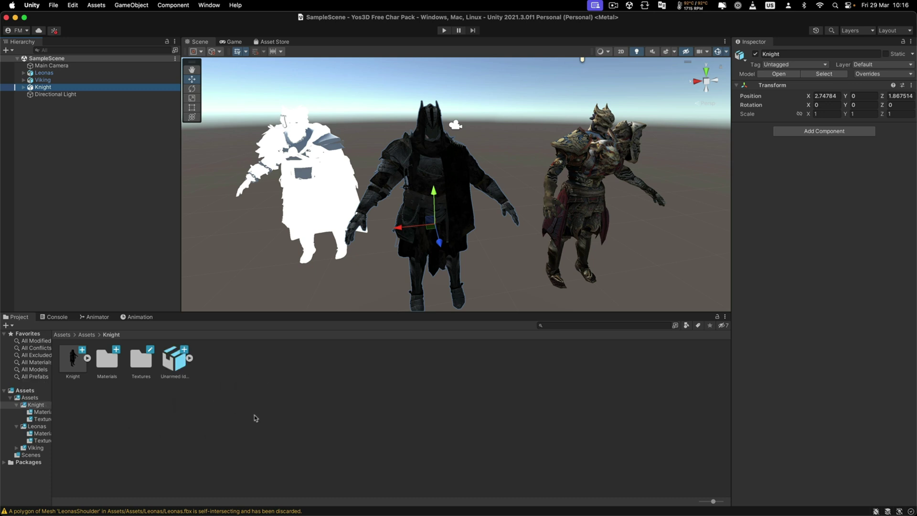
click(181, 378)
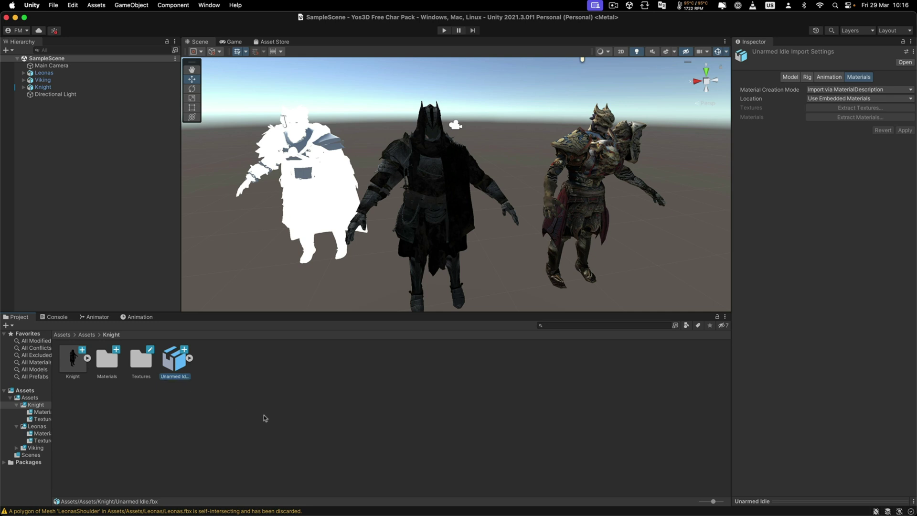
Expand the Unarmed Idle asset and duplicate its mixamo.com animation clip in the Knight folder.
click(189, 358)
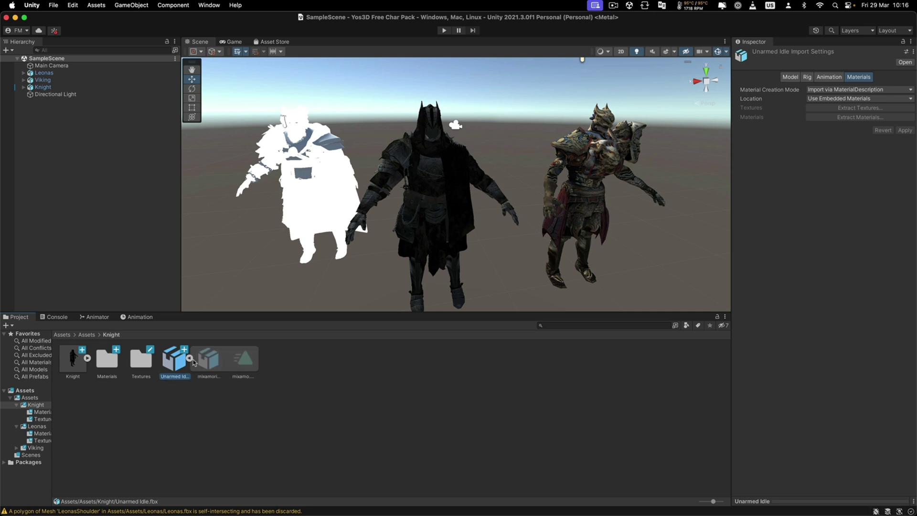
click(244, 359)
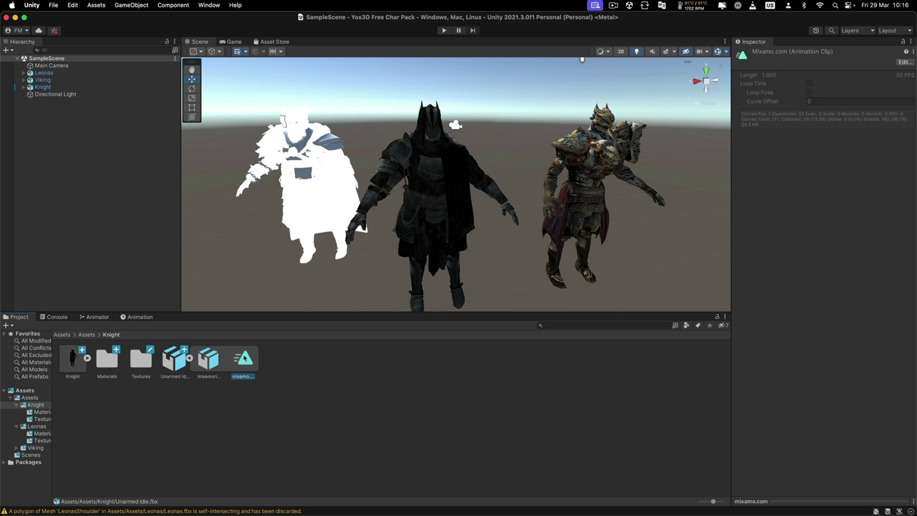
key(super+d)
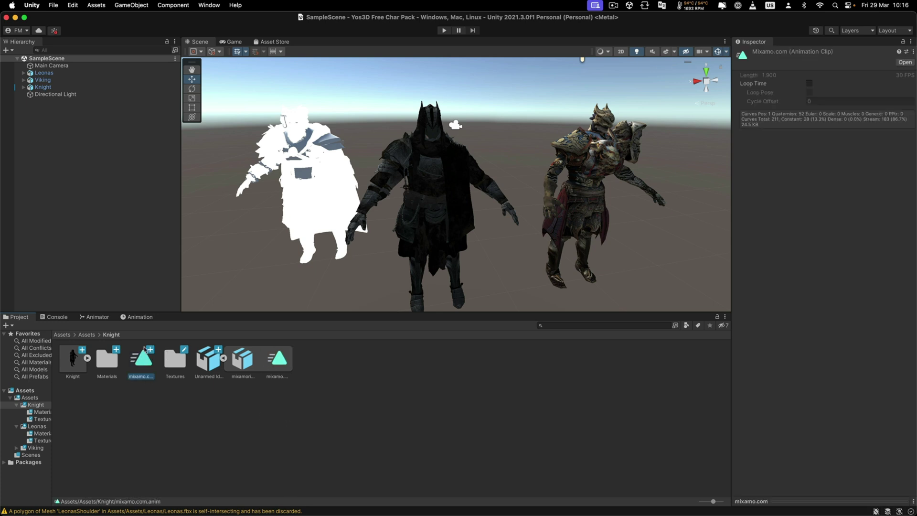
Deactivate the Viking and Leonas characters in the scene so only the Knight stays active.
click(43, 86)
scroll(462, 207, down, 3)
click(43, 79)
shift+click(44, 72)
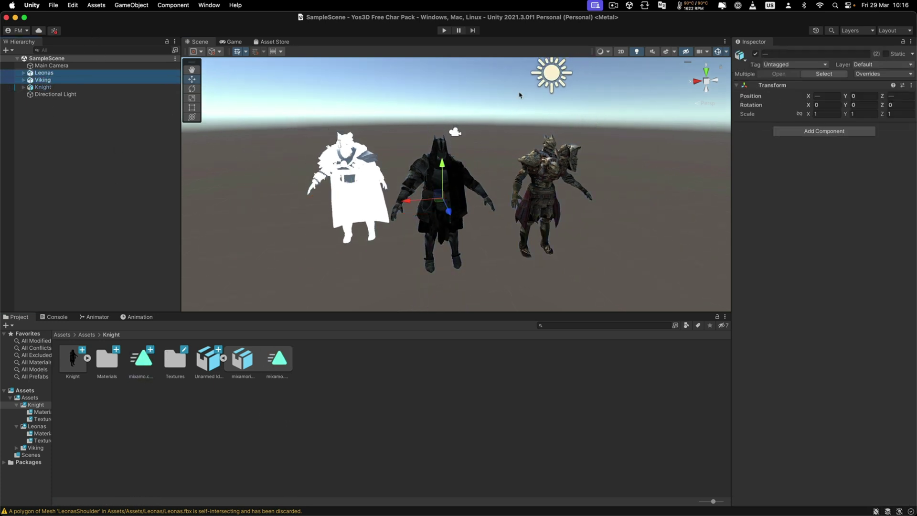
click(755, 54)
Check the Knight's child objects in the hierarchy and add an Animator component to the Knight.
click(54, 87)
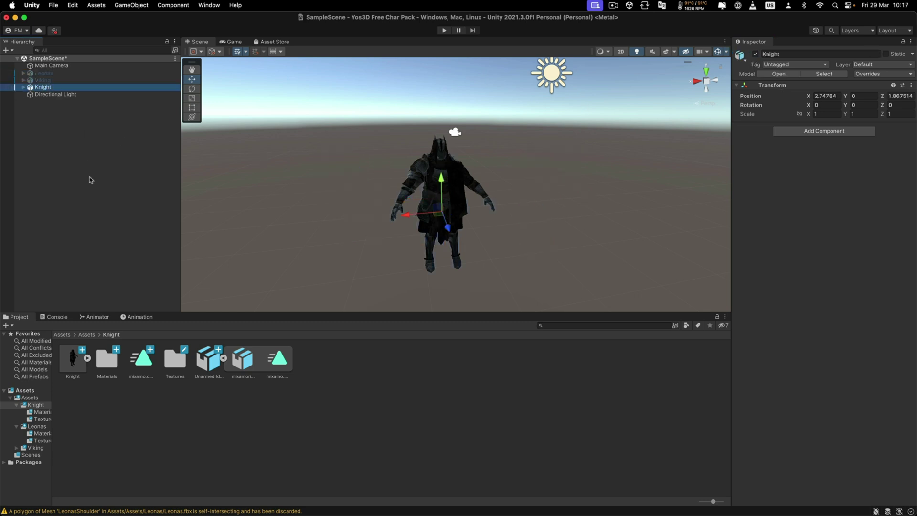
click(825, 133)
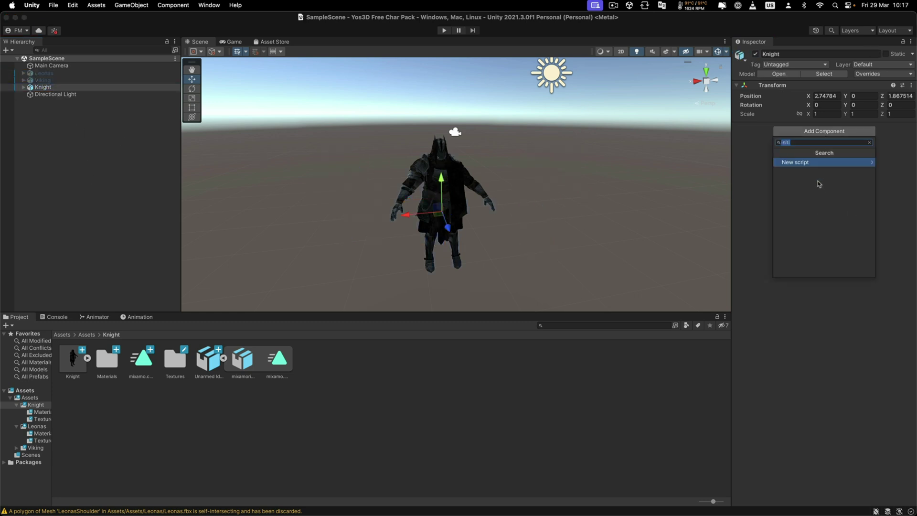
click(43, 87)
click(23, 87)
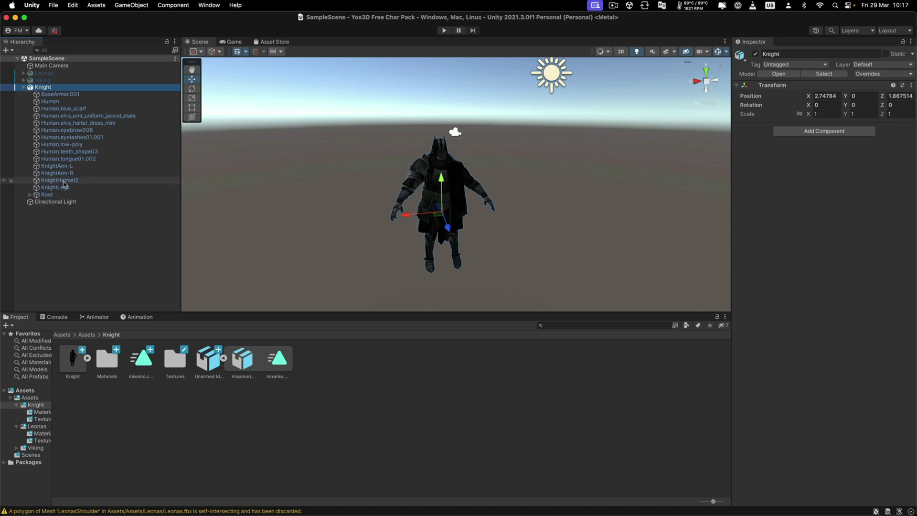
click(57, 201)
click(50, 88)
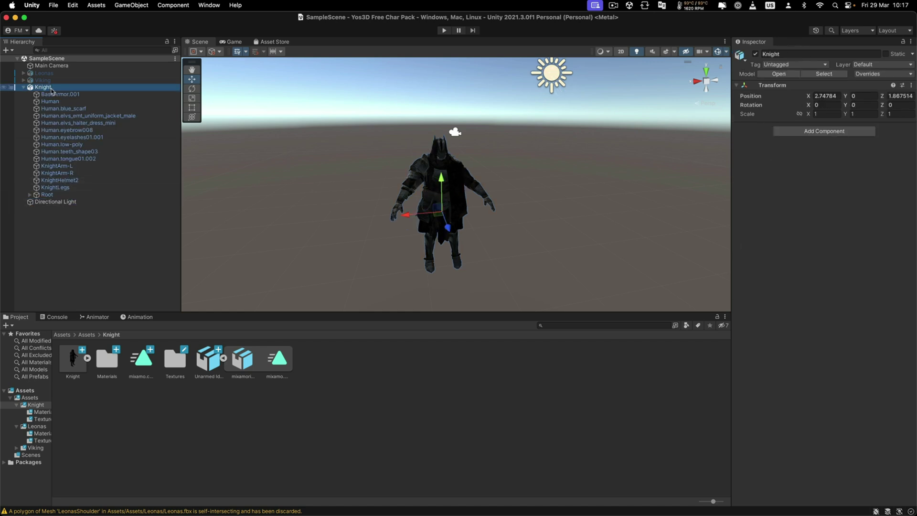
key(Left)
click(786, 132)
text(animato)
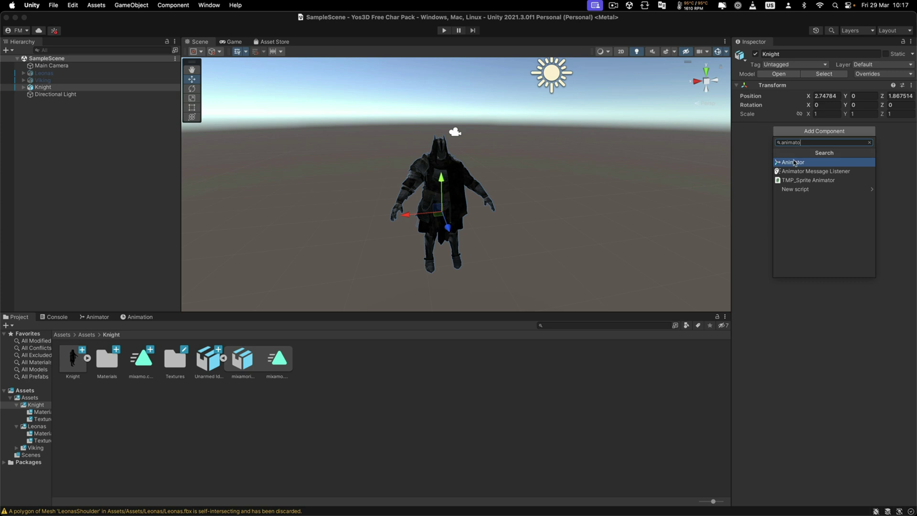
click(793, 163)
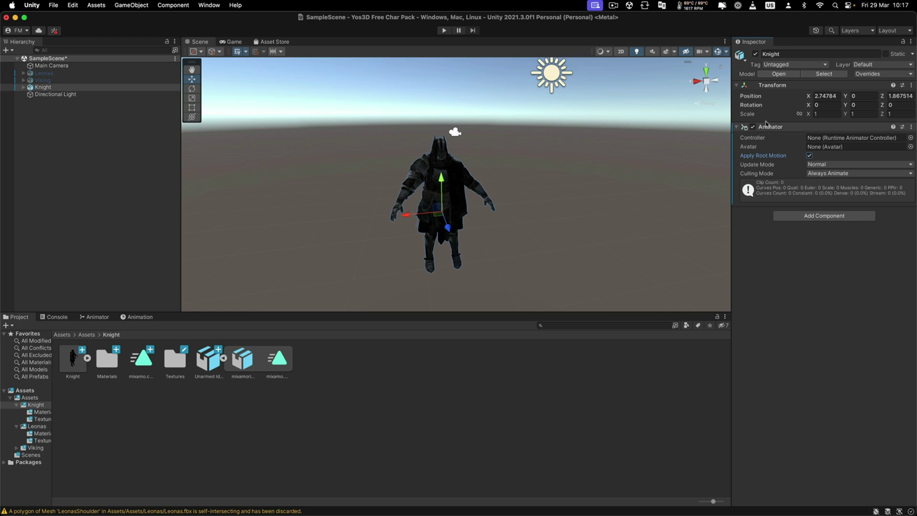
Remove the manually added Animator component from the Knight.
click(912, 127)
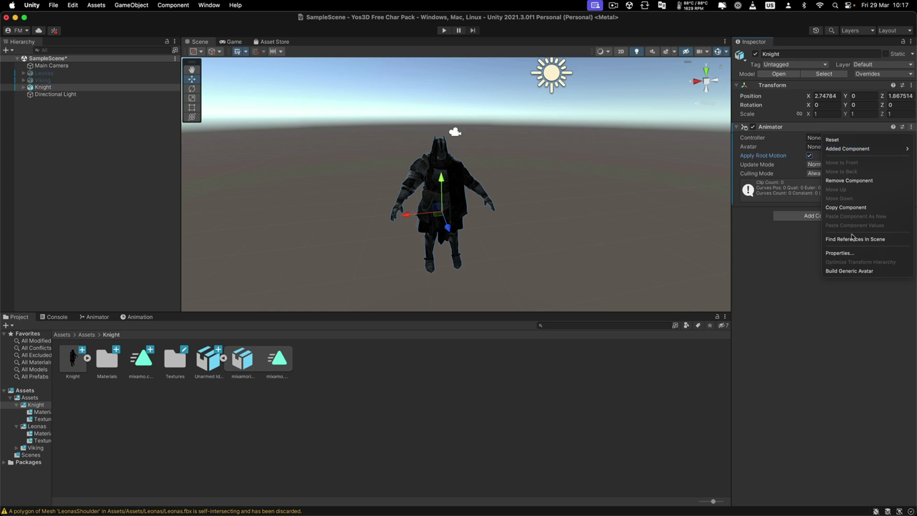
click(849, 181)
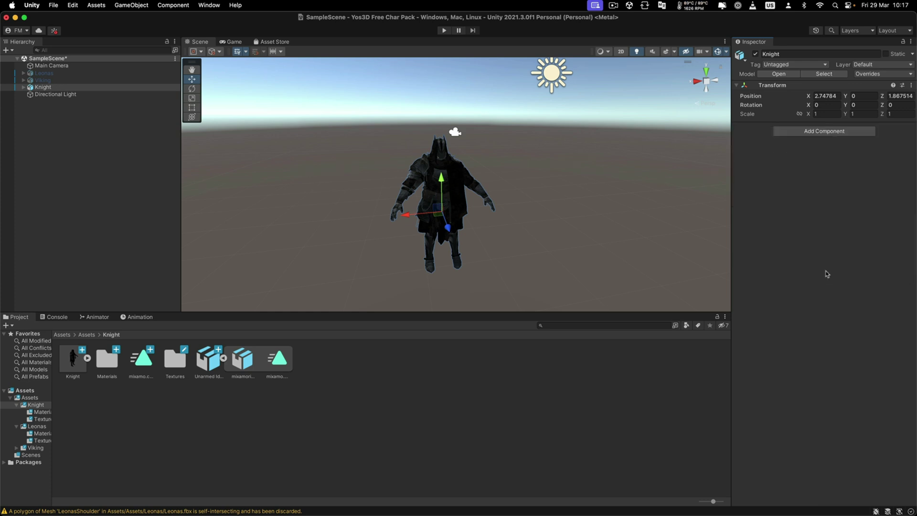
click(251, 414)
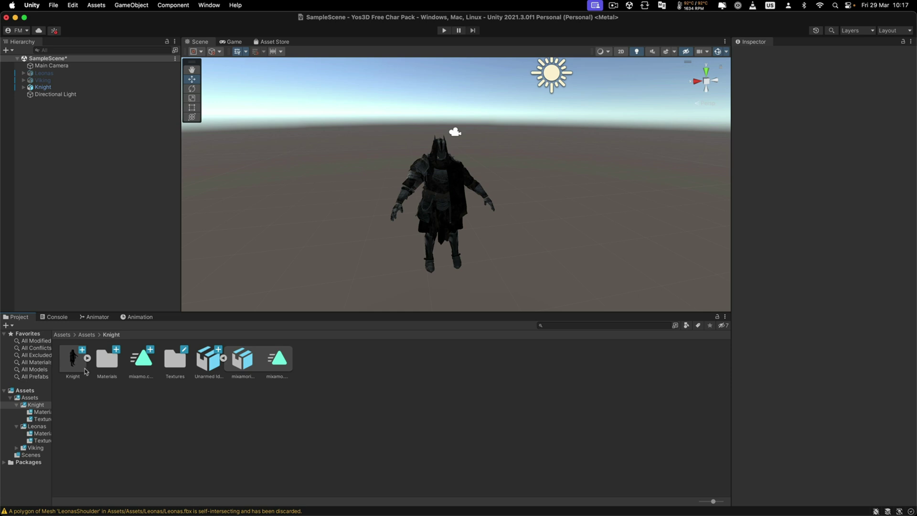
Set the Knight model's rig animation type to Humanoid, apply it and check the Knight's Animator in the scene.
click(80, 368)
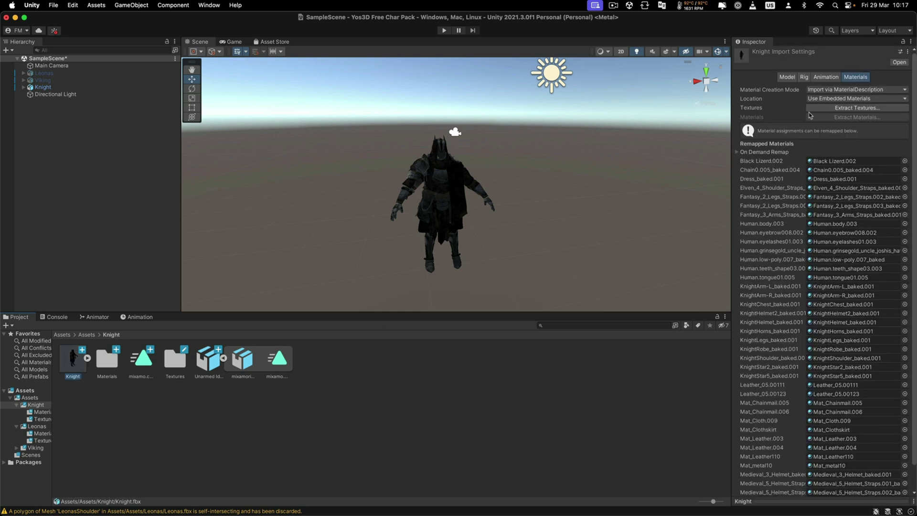
click(827, 78)
click(805, 77)
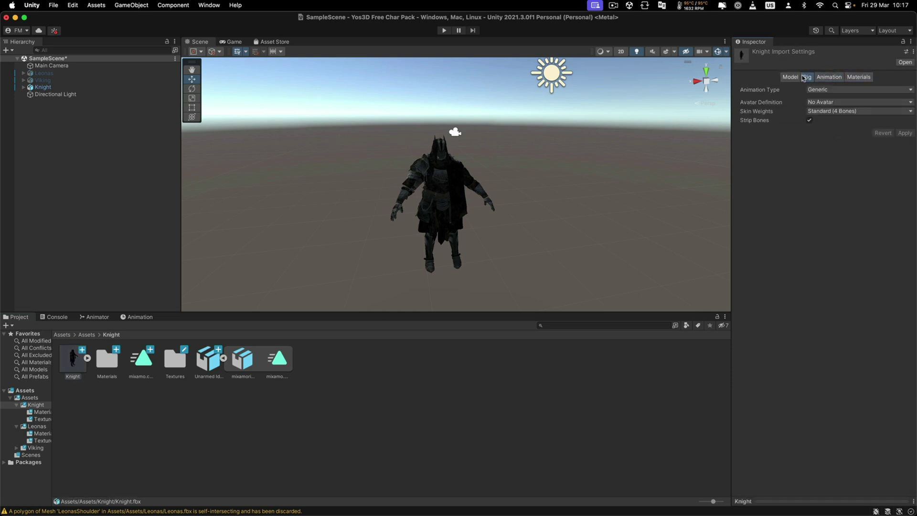
click(831, 89)
click(861, 200)
click(903, 164)
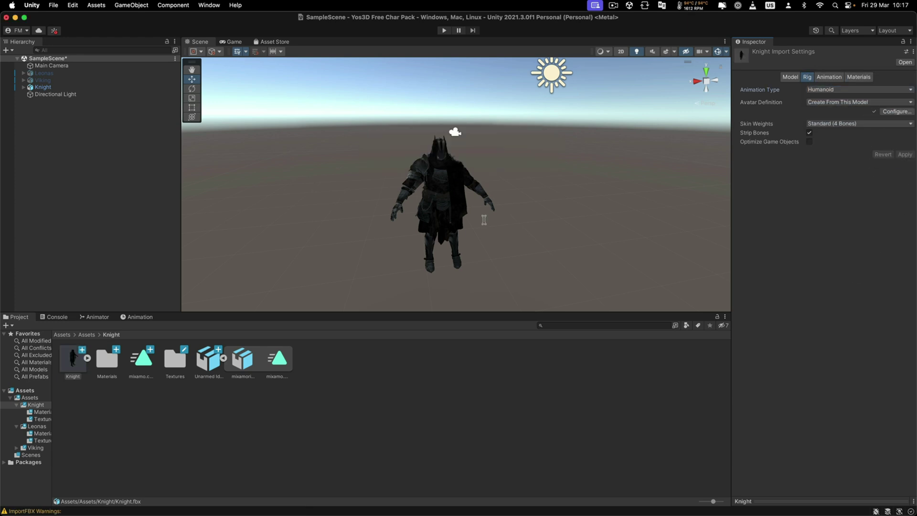
click(46, 87)
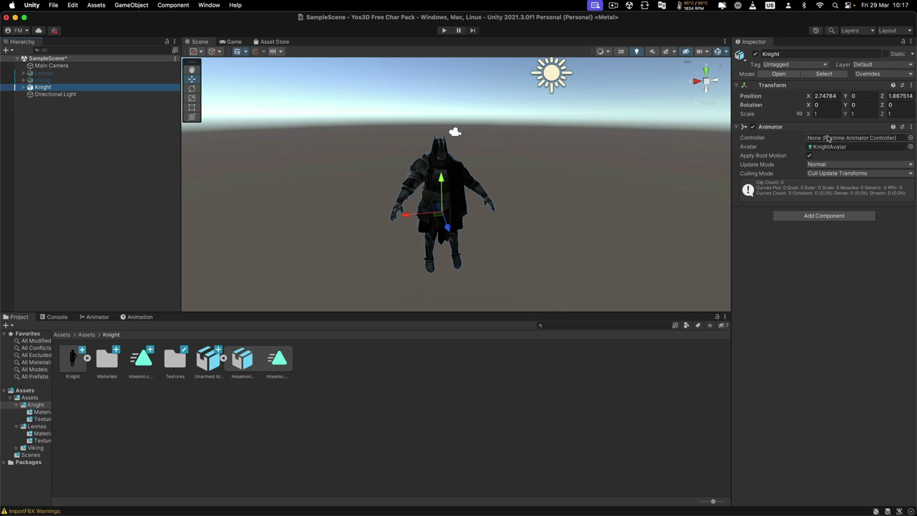
Delete the duplicated mixamo.com animation clip from the Knight folder.
click(315, 456)
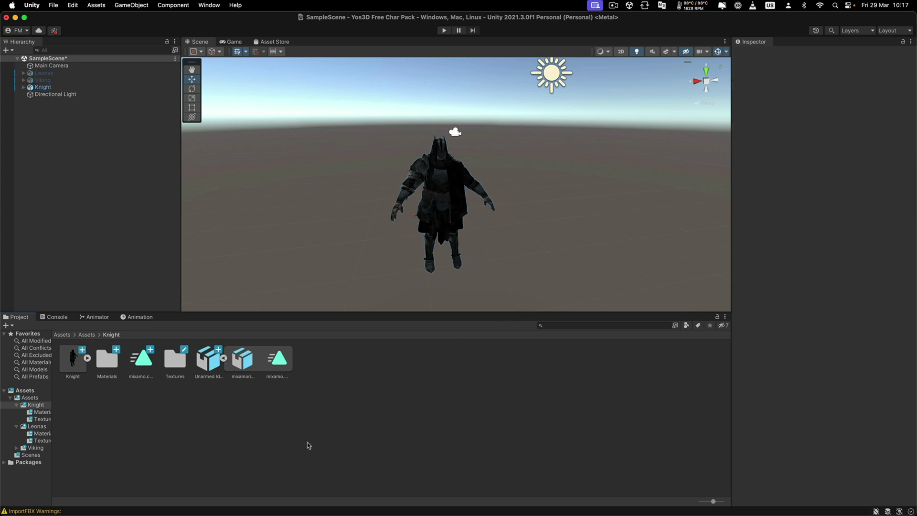
click(144, 358)
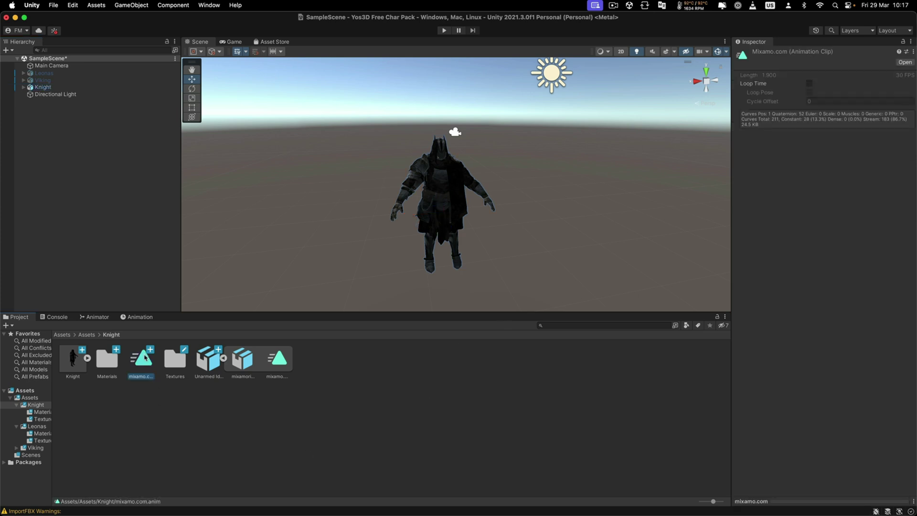
key(super+BackSpace)
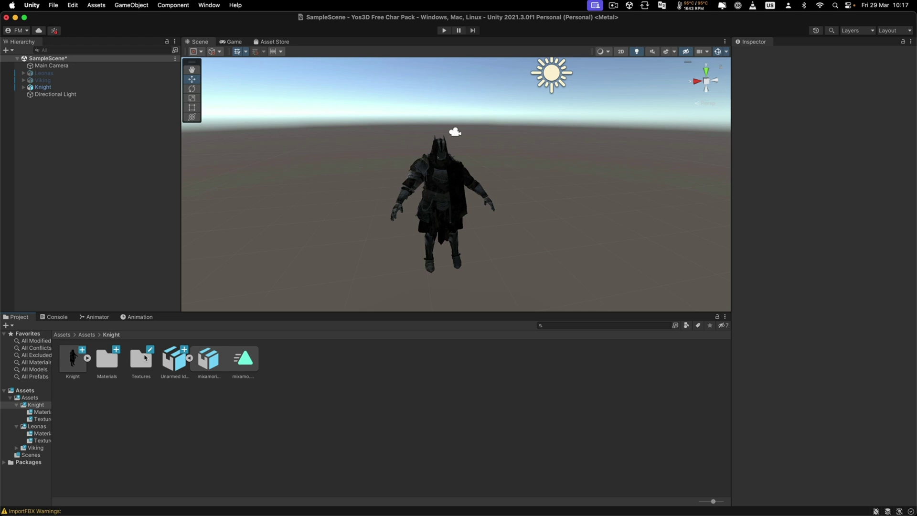
Set the Unarmed Idle model's rig animation type to Humanoid and apply the import settings.
click(200, 363)
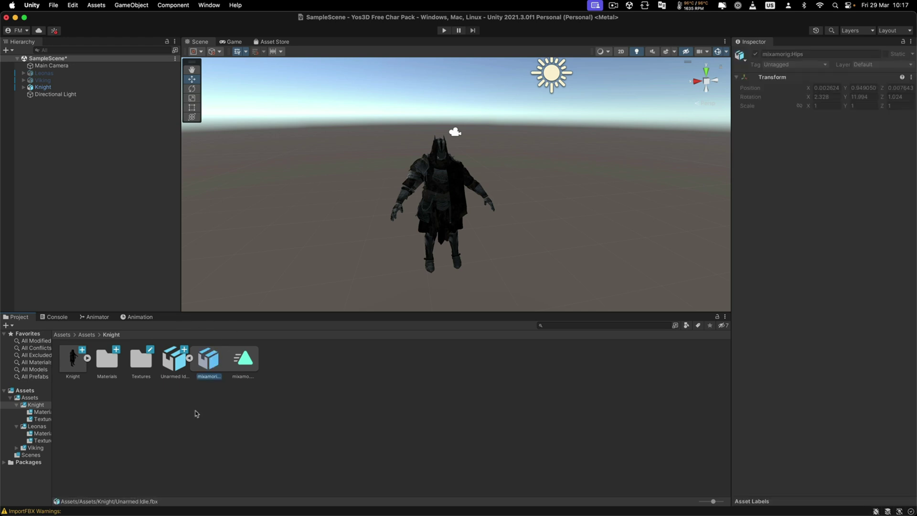
click(178, 363)
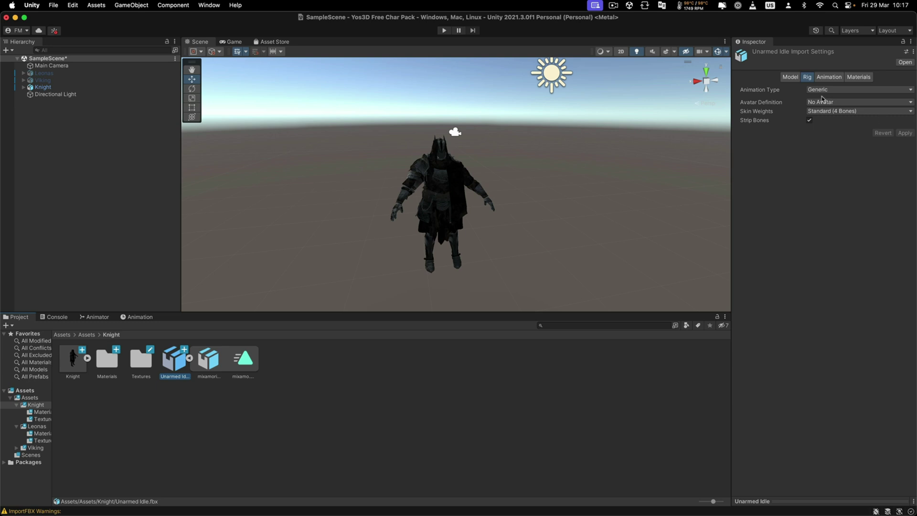
click(809, 79)
click(855, 89)
click(826, 100)
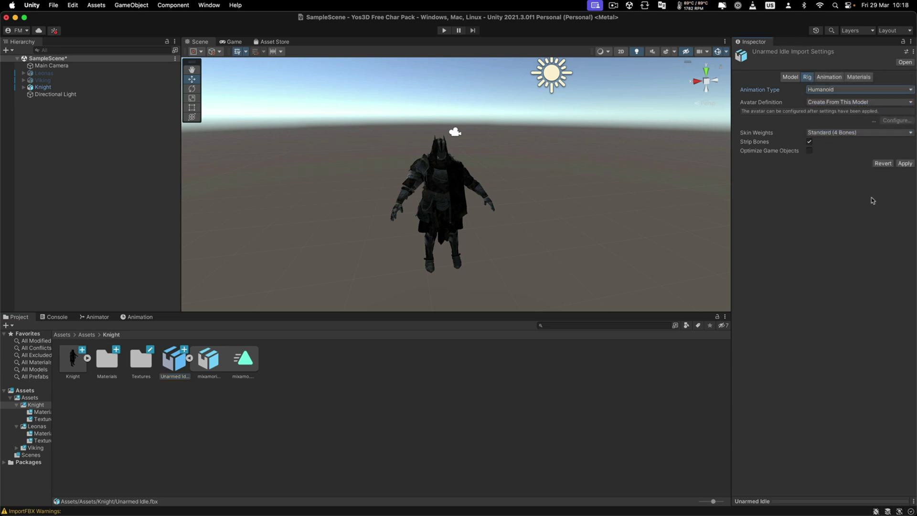
click(905, 164)
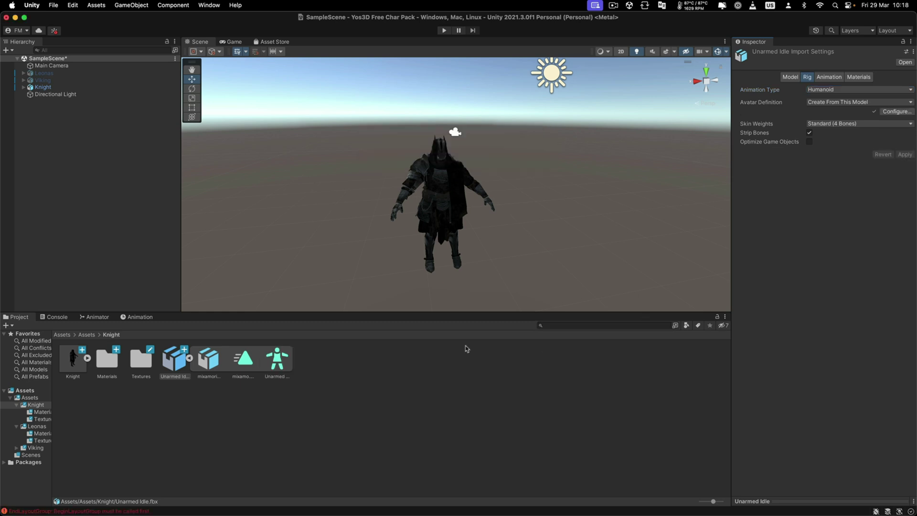
Clear the console messages and go back to the Knight folder's assets.
click(57, 317)
click(10, 325)
click(15, 316)
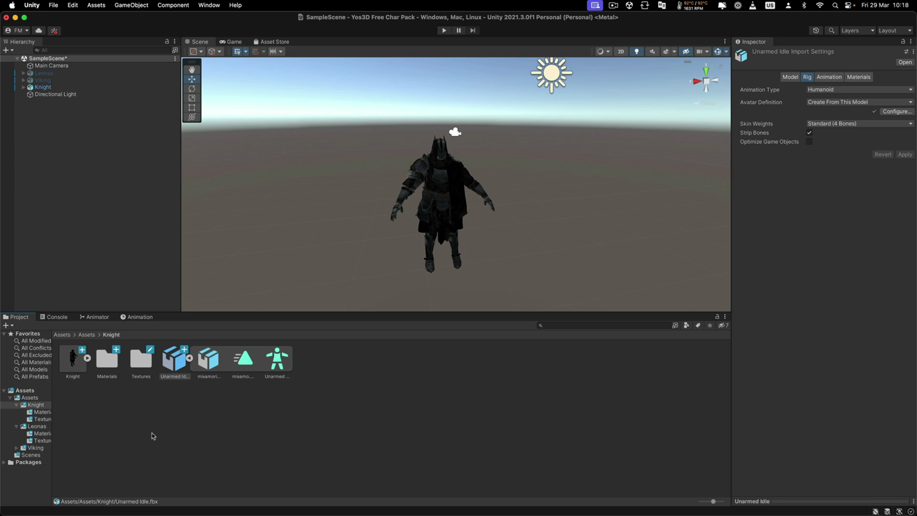
Duplicate the mixamo.com animation clip from Unarmed Idle and name the copy Knight Idle.
click(280, 365)
click(244, 363)
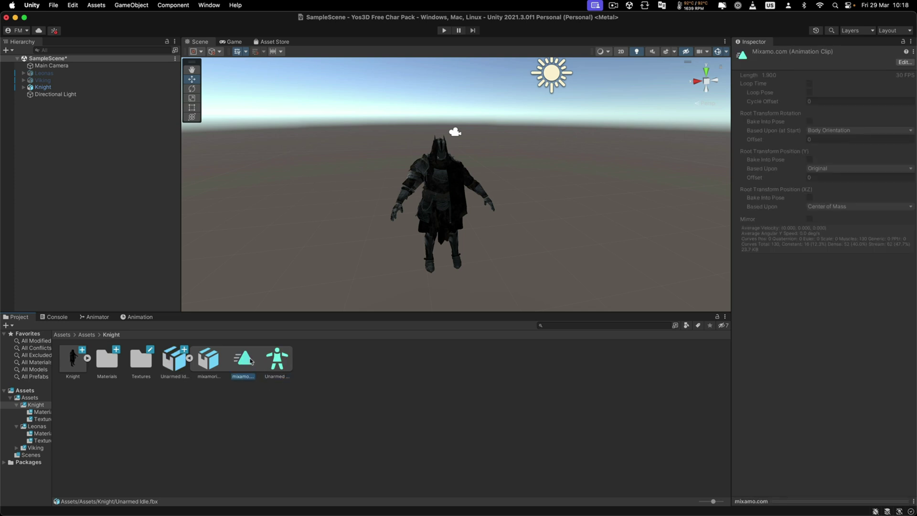
key(ctrl+d)
key(Return)
text(K)
key(Return)
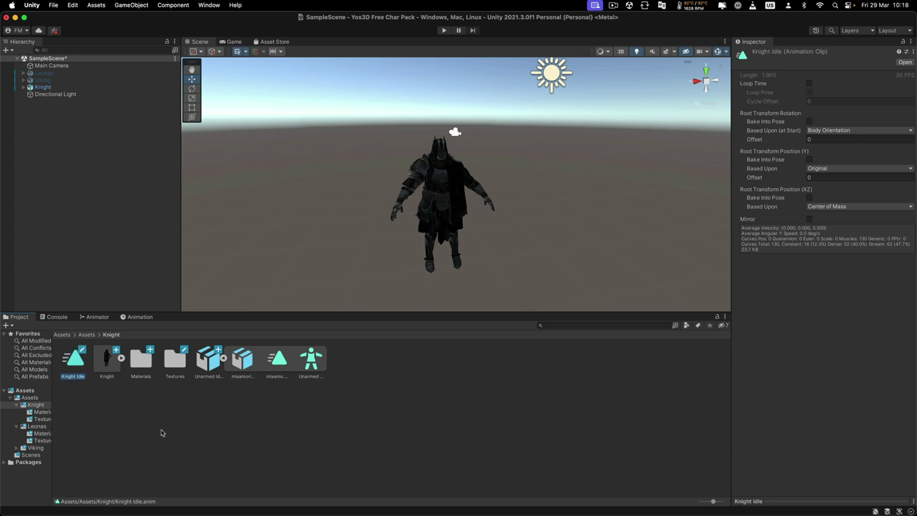
Create an Animator Controller named Knight Anim Controller in the Knight folder and assign it to the Knight's Animator.
right_click(155, 423)
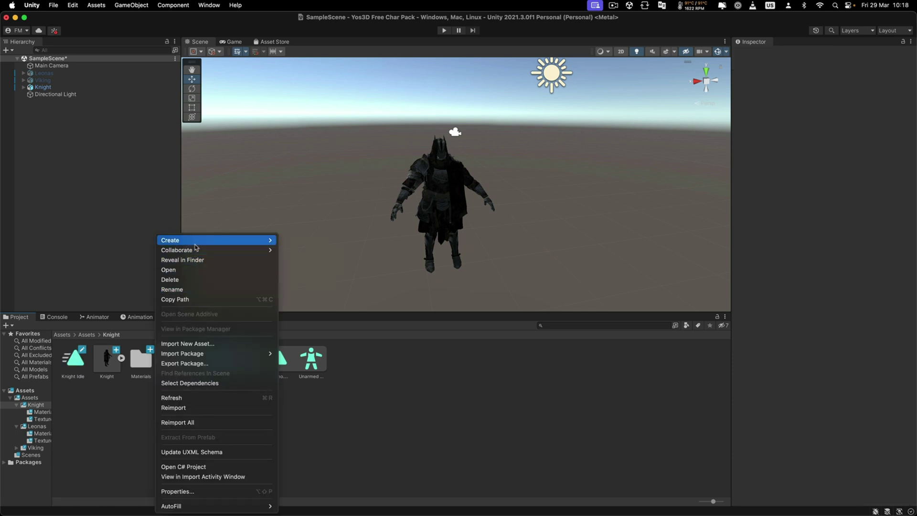
mouse_move(193, 241)
click(325, 354)
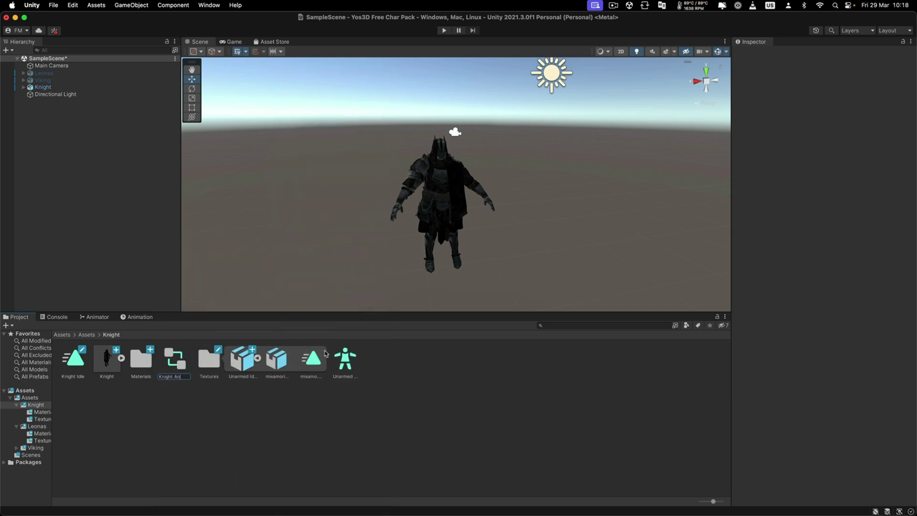
text(Knight Anim Controller)
key(Return)
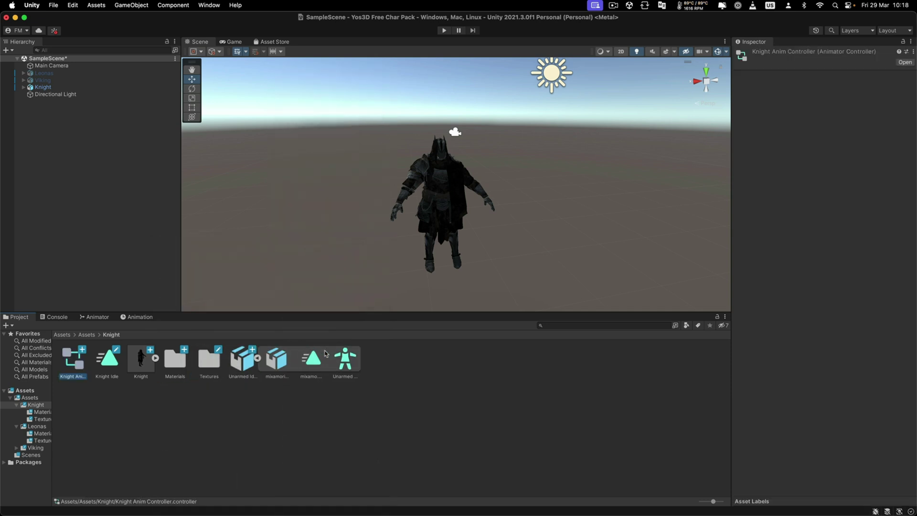
click(43, 88)
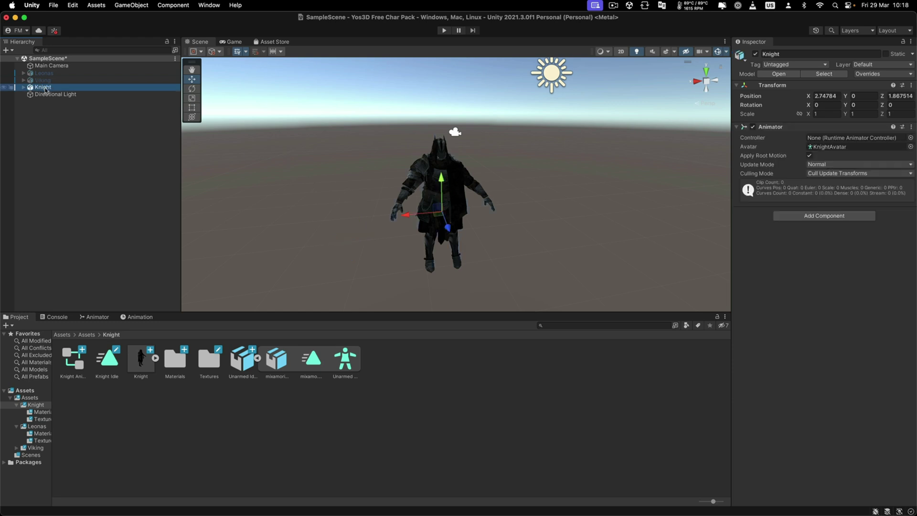
drag(71, 355, 845, 138)
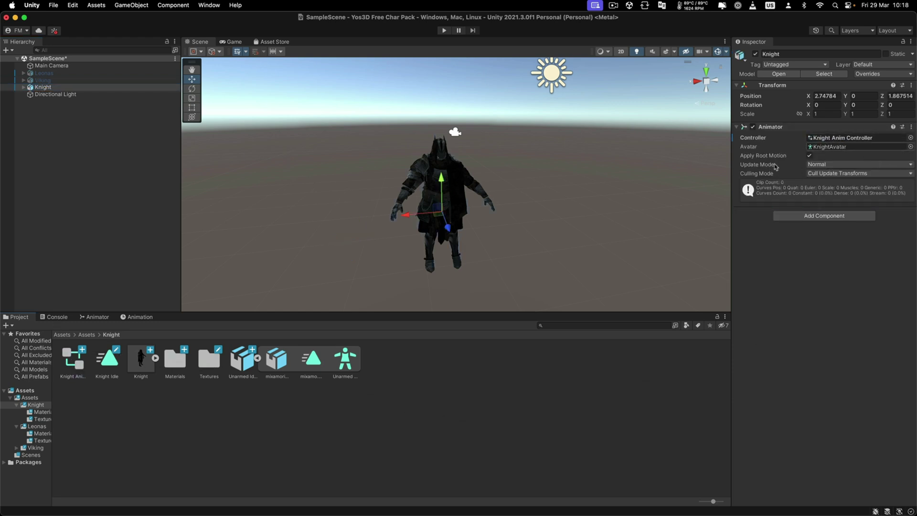
Add an empty state named Idle to the Knight's controller and set its motion to Knight Idle.
click(98, 316)
right_click(337, 385)
mouse_move(382, 388)
click(448, 388)
click(385, 398)
click(780, 53)
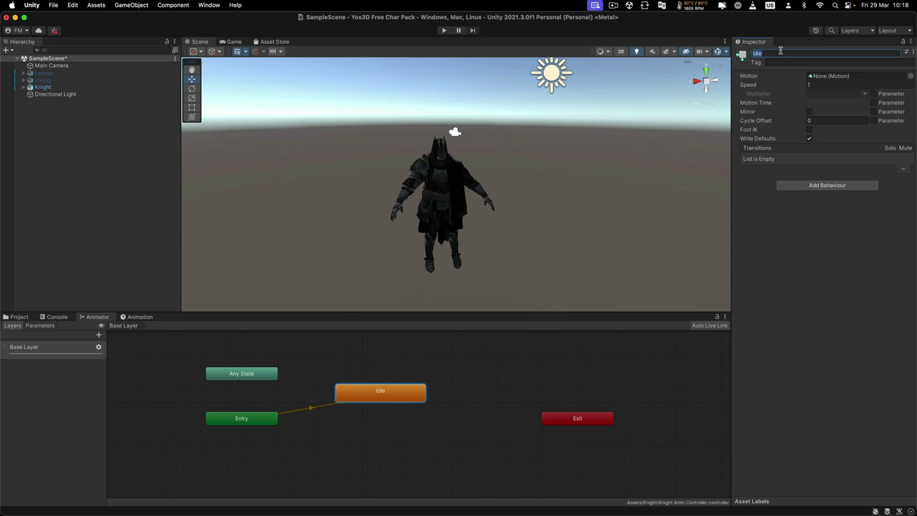
click(910, 76)
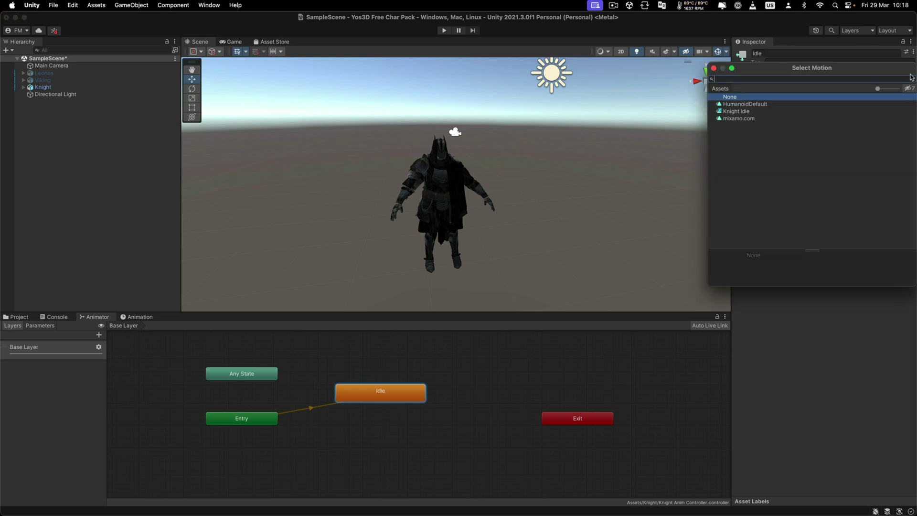
click(743, 111)
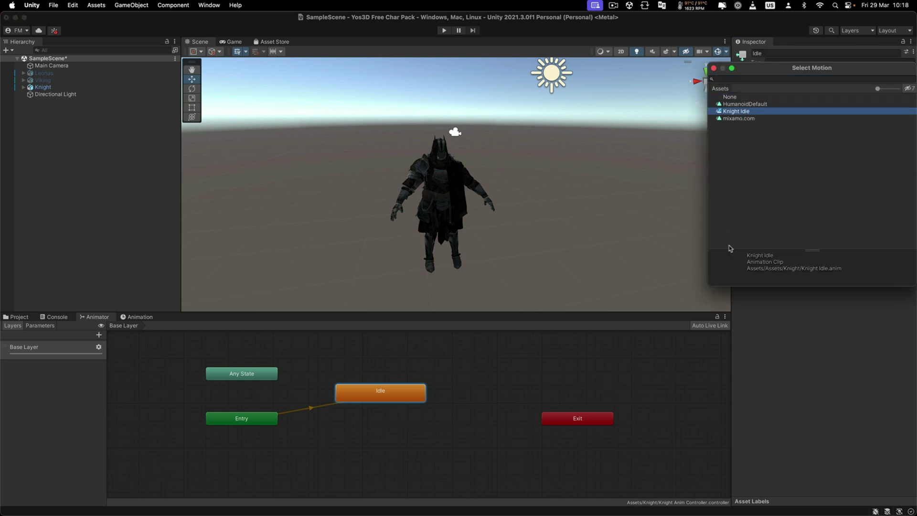
click(444, 413)
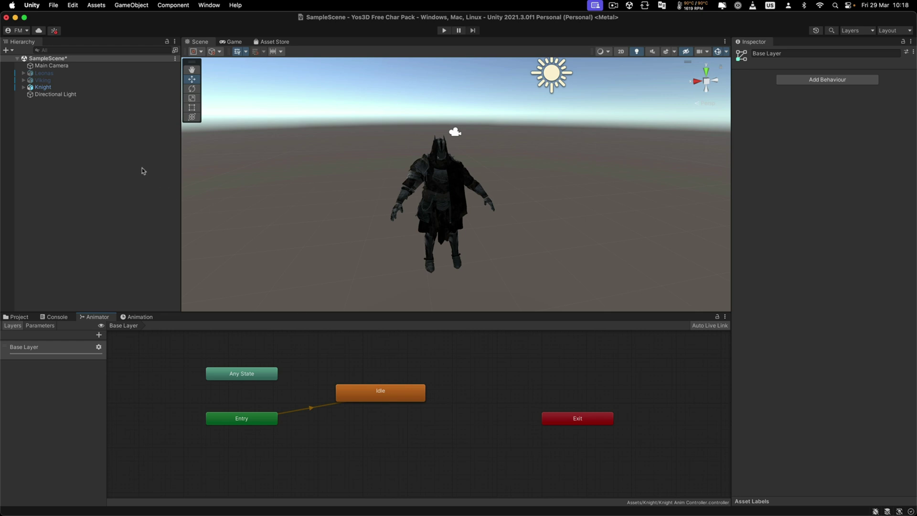
Play the Knight Idle clip on the Knight and check its movement in the scene.
click(44, 88)
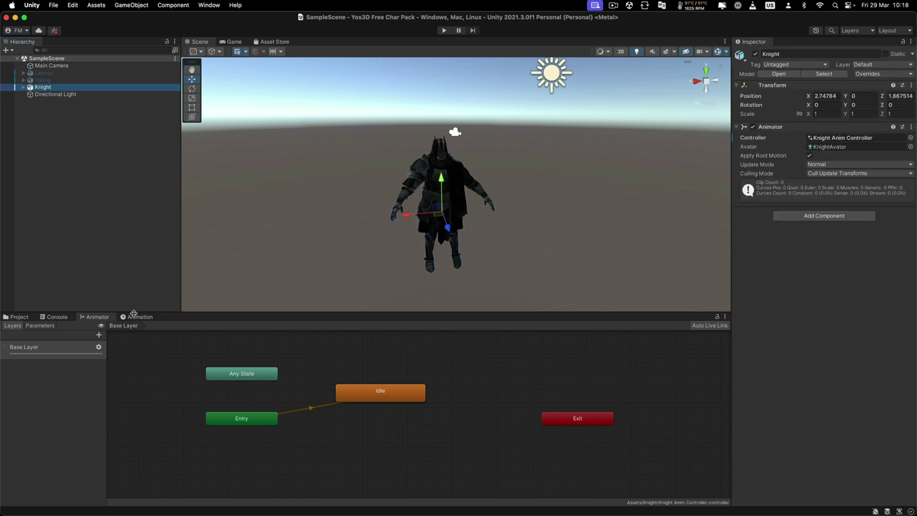
click(137, 316)
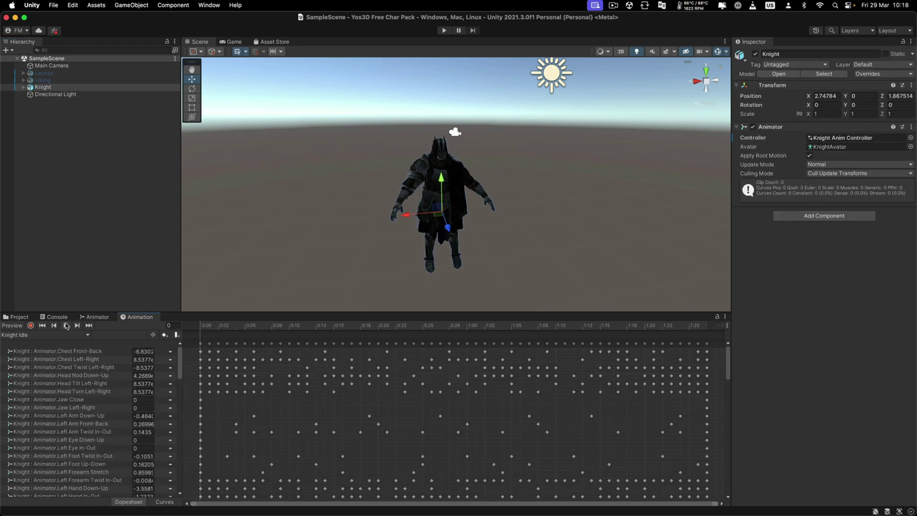
click(66, 326)
alt+drag(396, 190, 477, 159)
scroll(476, 159, up, 10)
scroll(429, 168, down, 10)
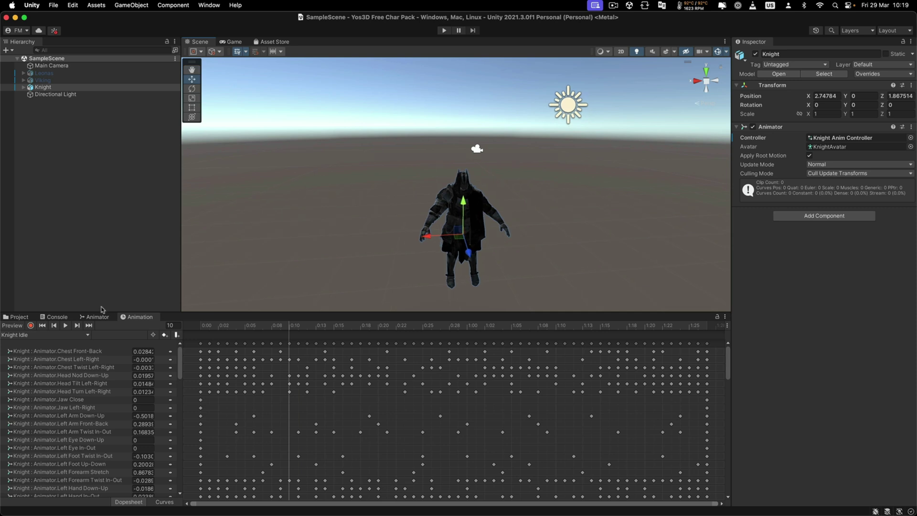
click(63, 325)
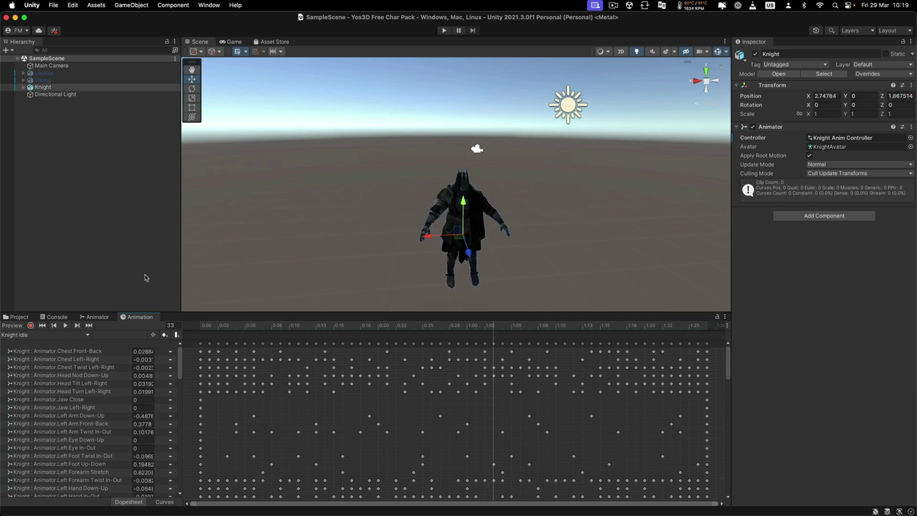
Create an empty GameObject named Knight Character in the scene and reset its transform.
click(27, 316)
click(105, 168)
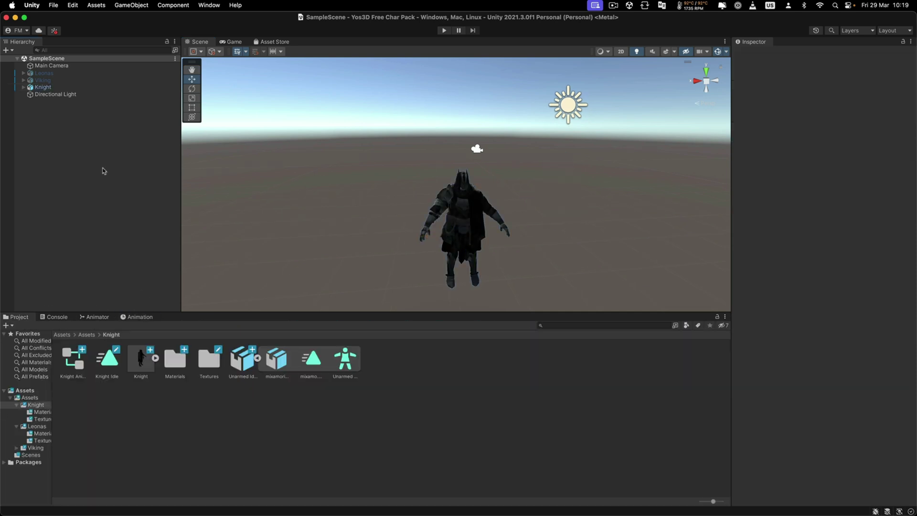
right_click(59, 157)
click(74, 268)
text(Kn)
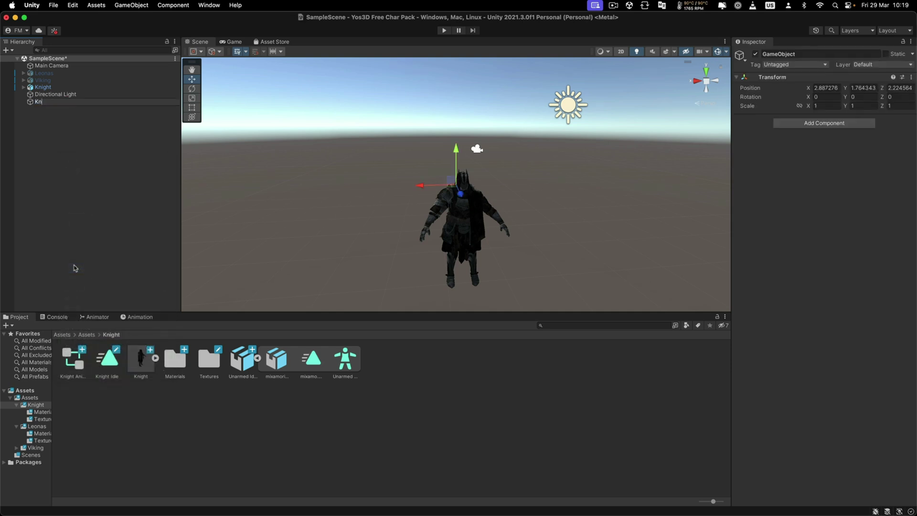
text(ight Characters)
key(BackSpace)
key(Return)
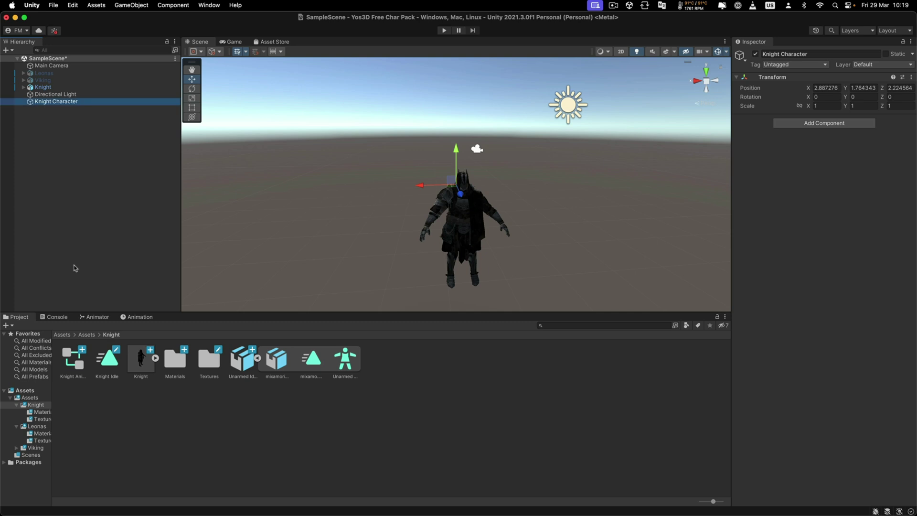
right_click(769, 78)
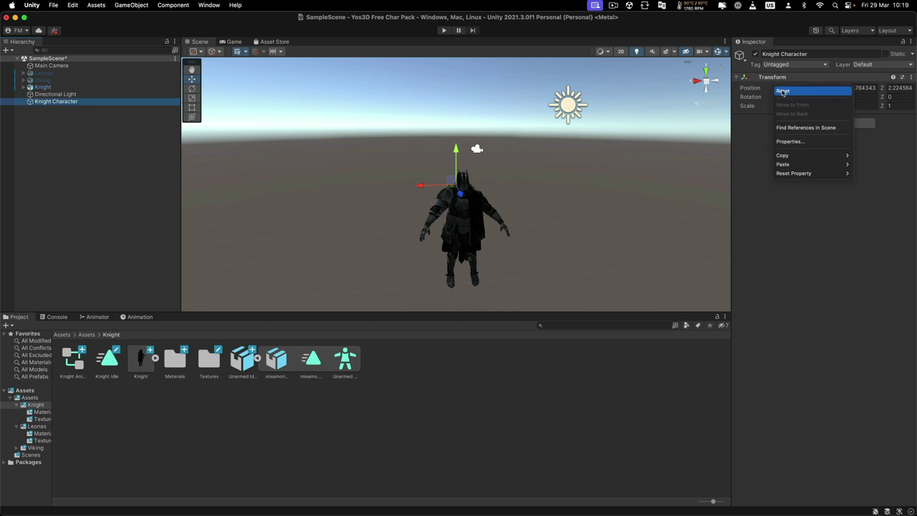
click(781, 89)
Parent the Knight under Knight Character and reset the Knight's transform.
drag(43, 87, 55, 102)
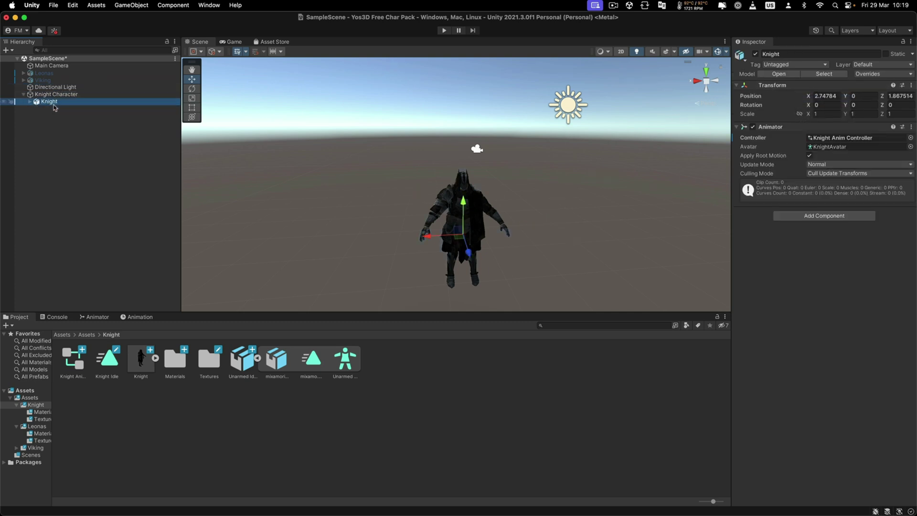
right_click(781, 89)
click(783, 96)
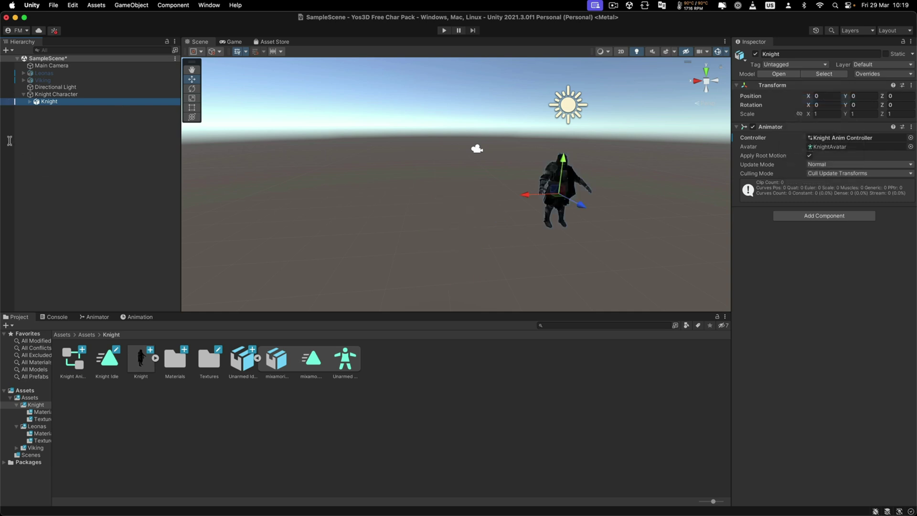
Frame Knight Character in the scene and preview the Knight Idle clip on its Knight child.
click(53, 95)
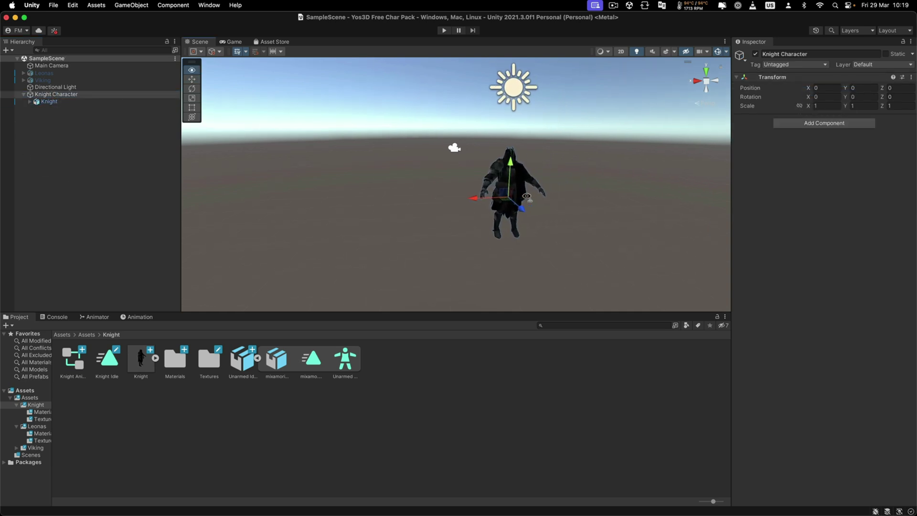
key(f)
scroll(549, 199, down, 2)
alt+drag(549, 199, 558, 199)
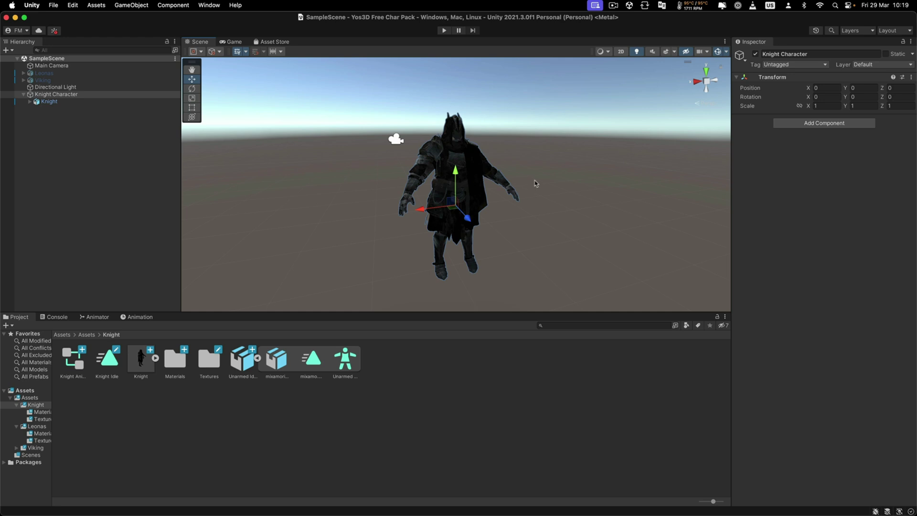
key(Down)
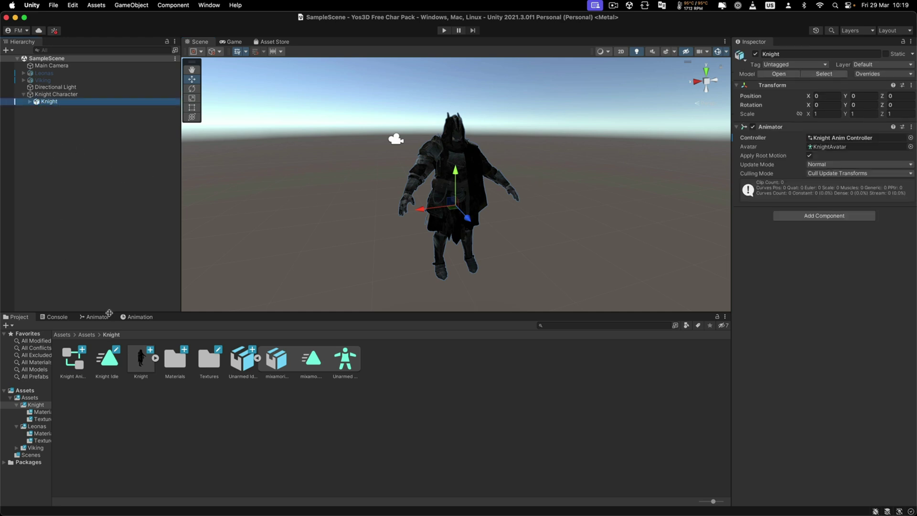
click(140, 317)
click(65, 325)
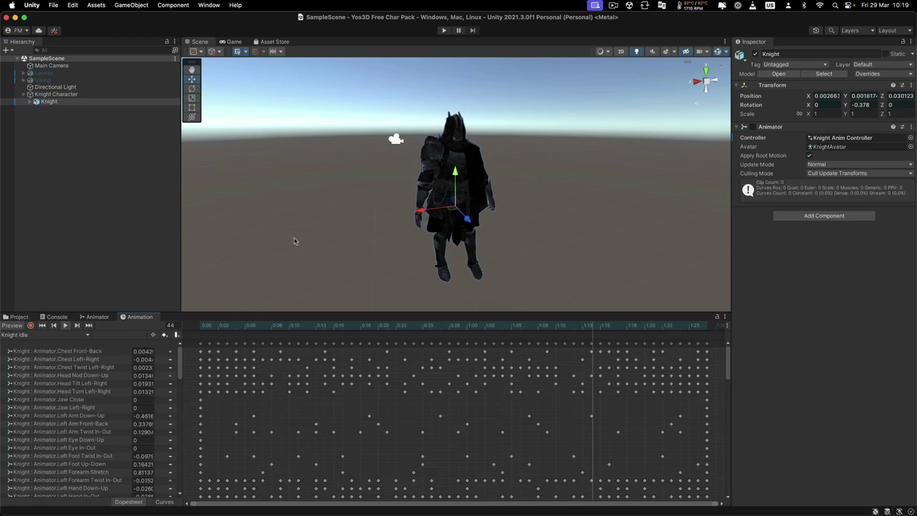
Examine the Knight's playing idle animation from several angles and up close in an enlarged scene view.
alt+drag(392, 225, 412, 229)
scroll(413, 229, down, 2)
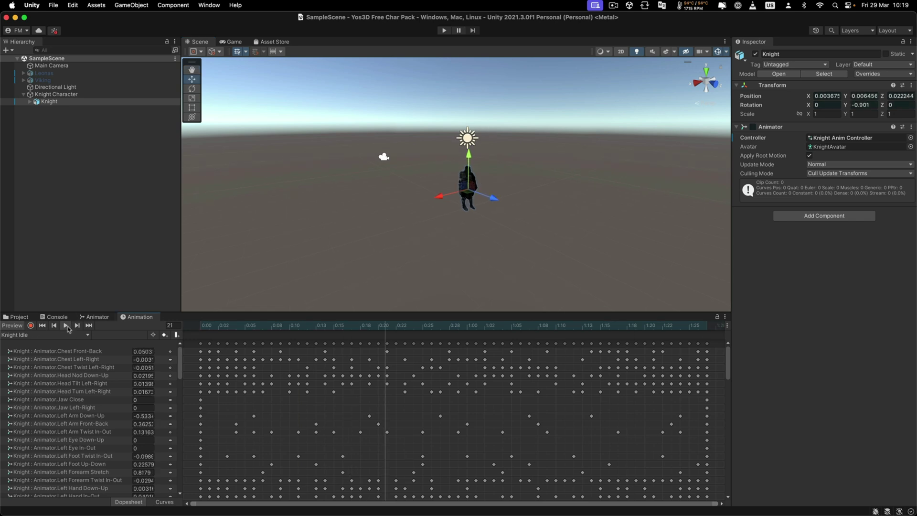
alt+drag(377, 217, 391, 204)
scroll(391, 205, up, 10)
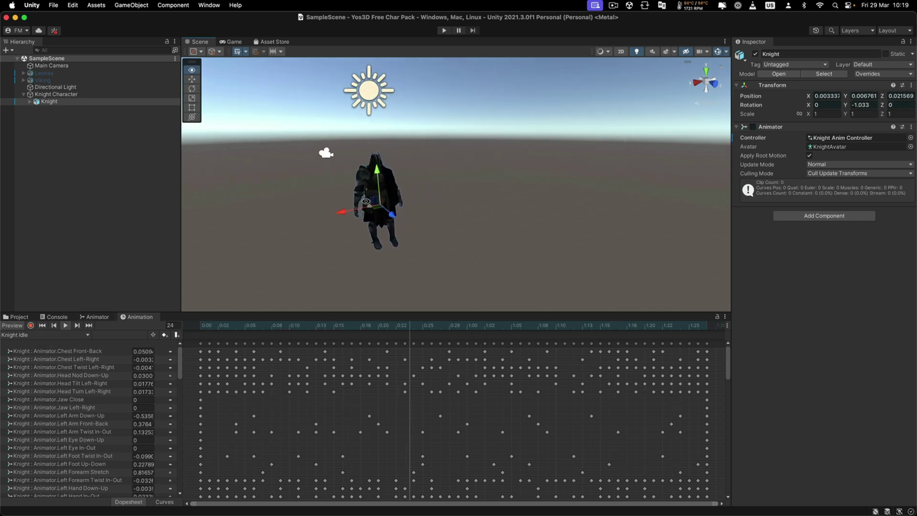
key(f)
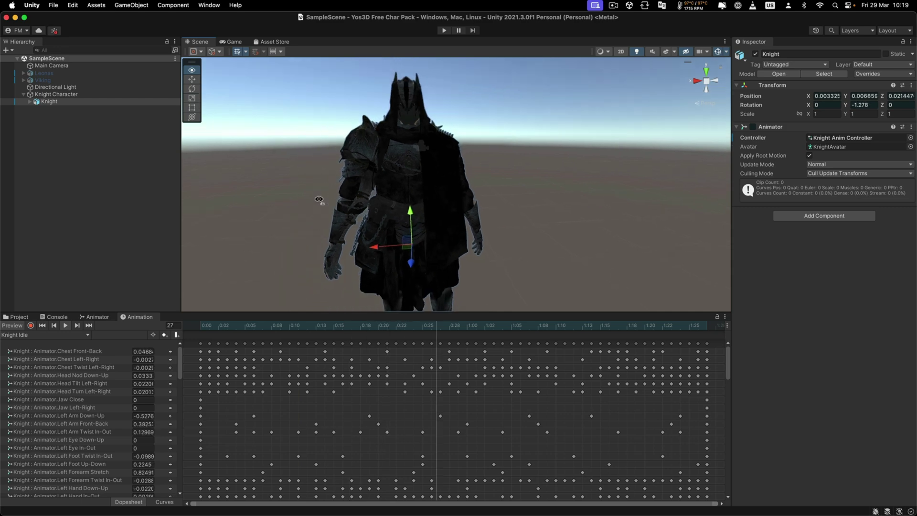
scroll(322, 203, down, 2)
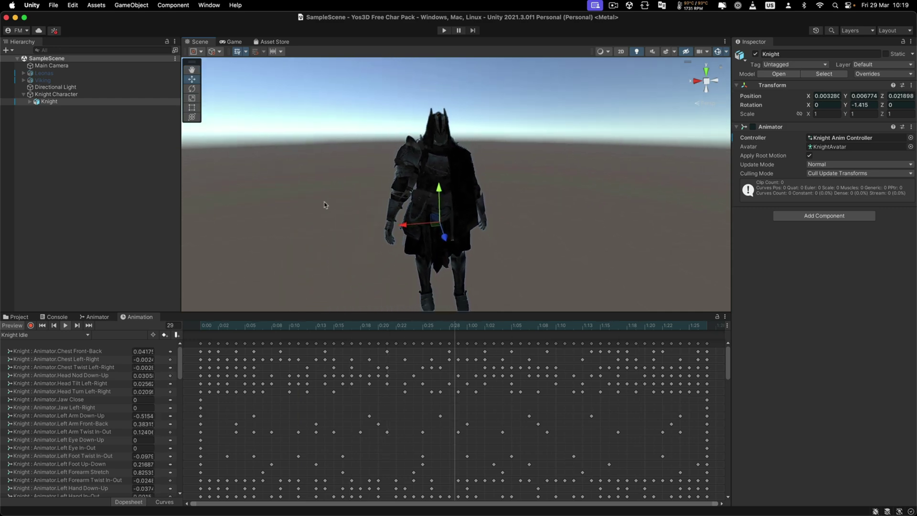
drag(325, 313, 325, 337)
mouse_move(354, 256)
right_down()
mouse_move(356, 245)
mouse_move(346, 248)
mouse_move(430, 175)
mouse_move(341, 250)
right_up()
scroll(342, 250, up, 2)
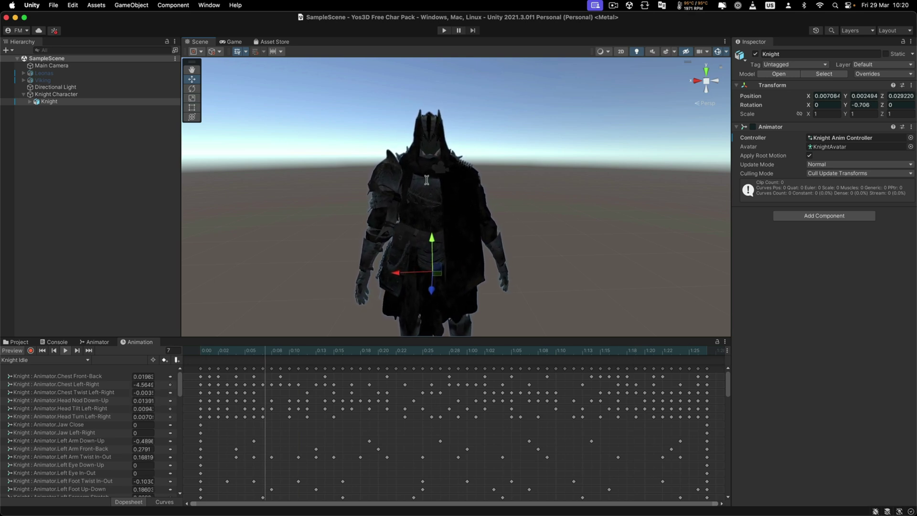
Open the Viking folder in the project assets and show the Viking model's import settings.
click(17, 345)
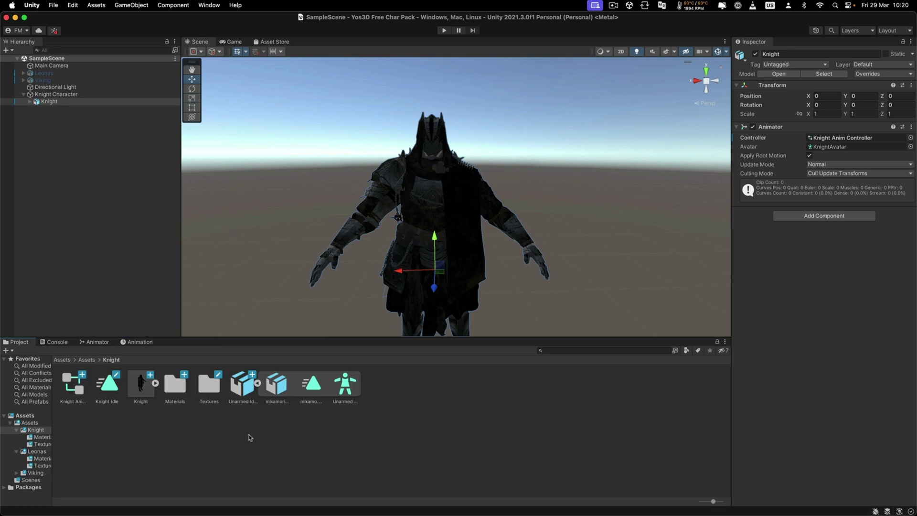
click(260, 428)
click(86, 361)
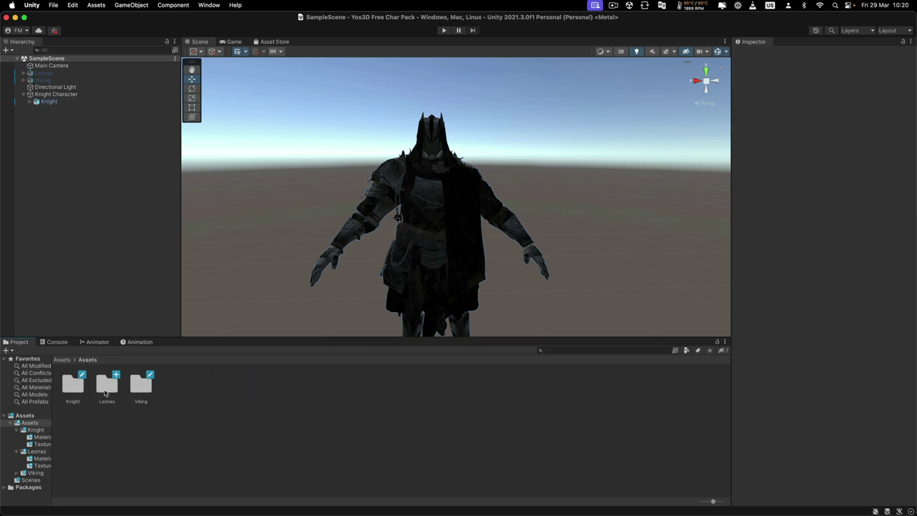
double_click(141, 383)
click(144, 392)
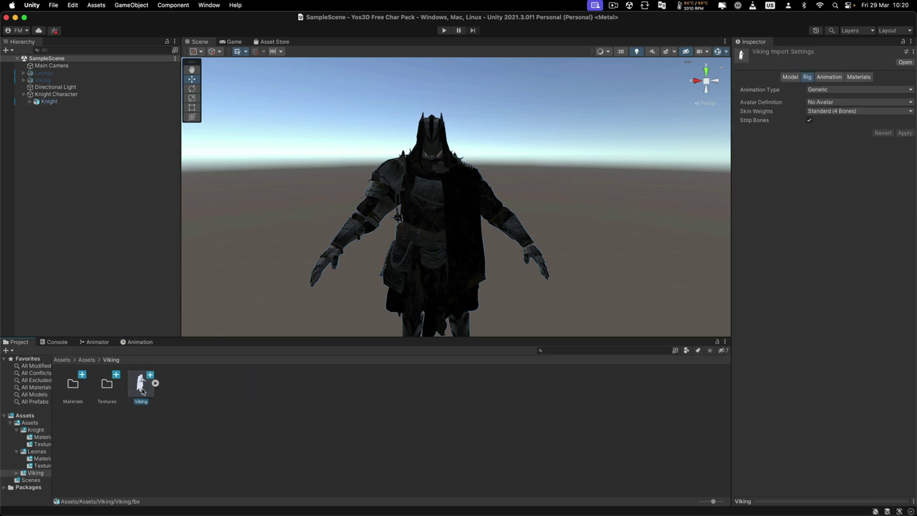
Activate the Viking object in the scene and frame it in the view.
click(46, 80)
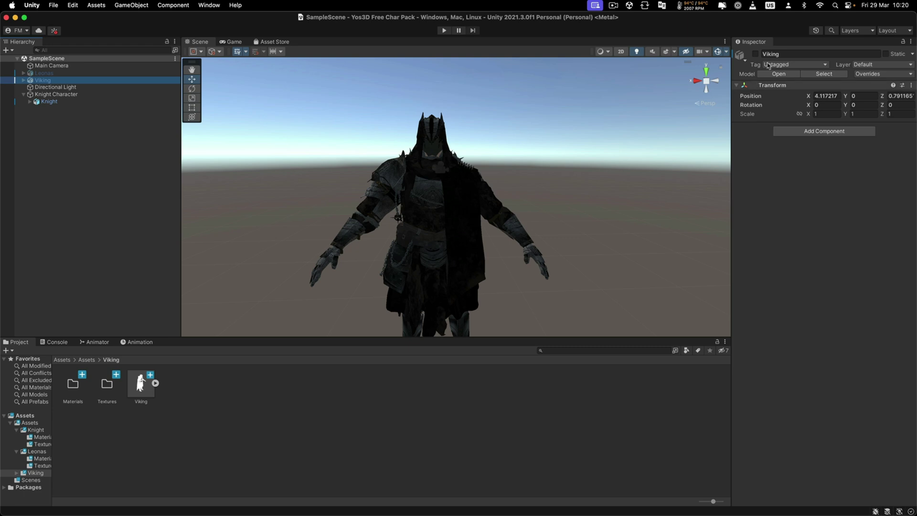
click(755, 54)
key(f)
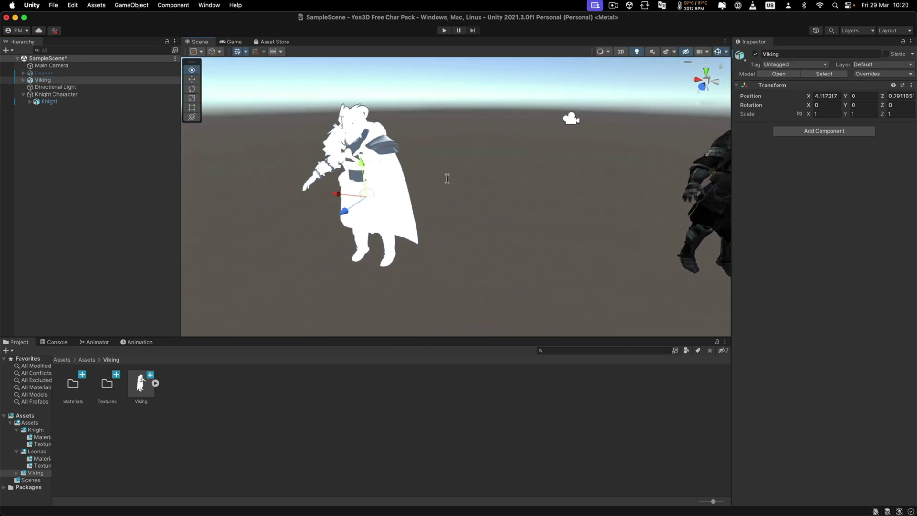
Extract the Viking model's embedded textures into its Textures folder.
click(145, 391)
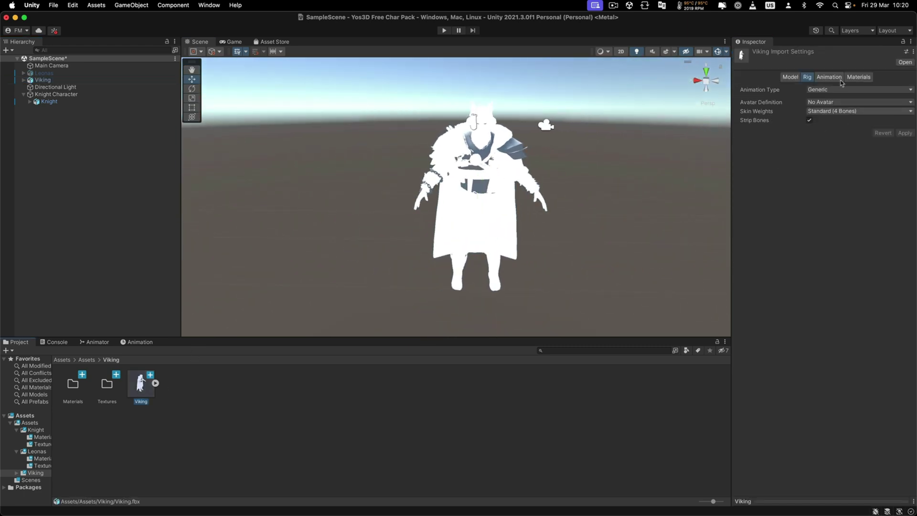
click(858, 77)
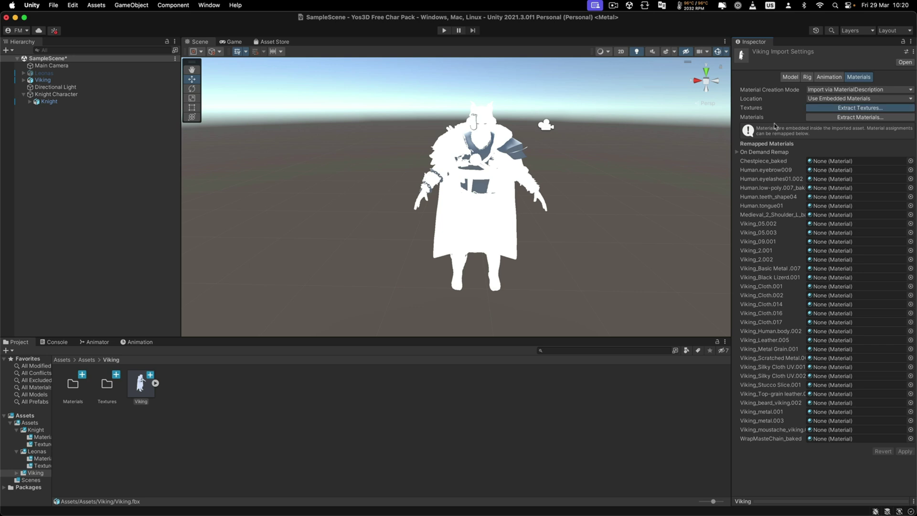
click(809, 108)
click(552, 152)
click(596, 275)
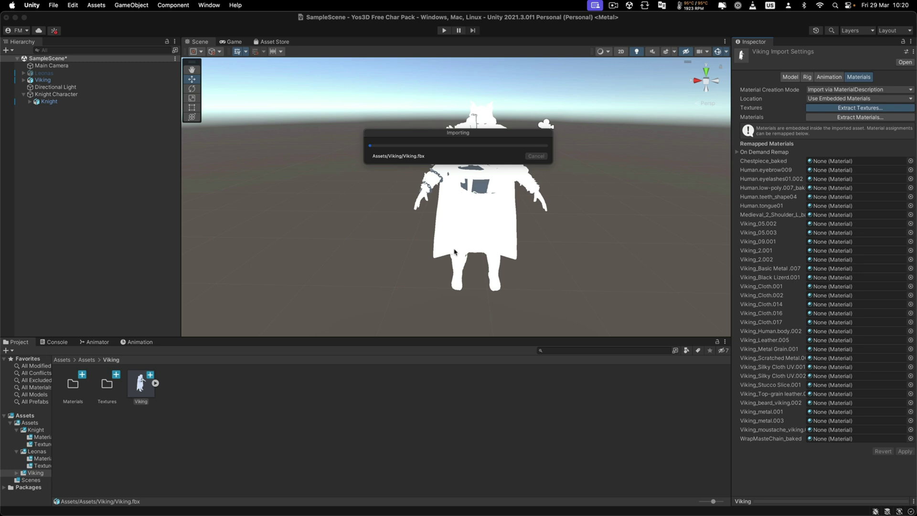
click(140, 151)
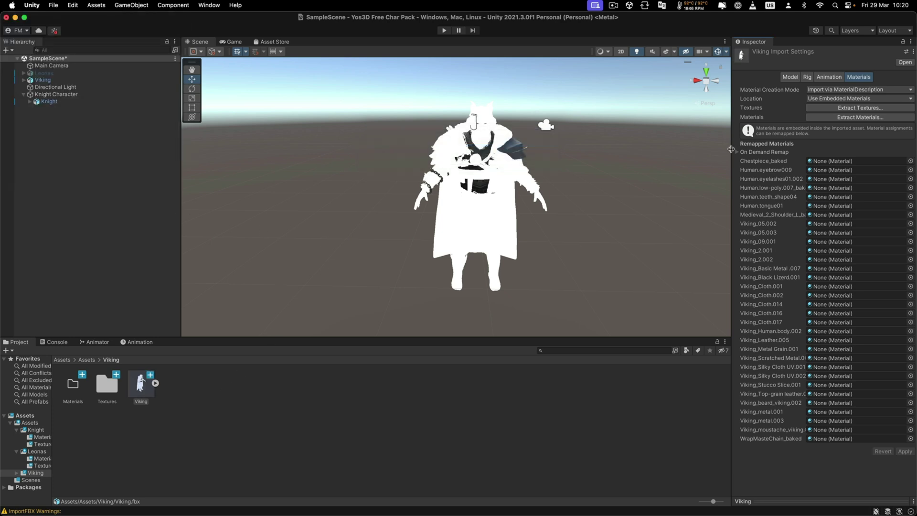
Extract the Viking model's embedded materials into its Materials folder.
click(859, 117)
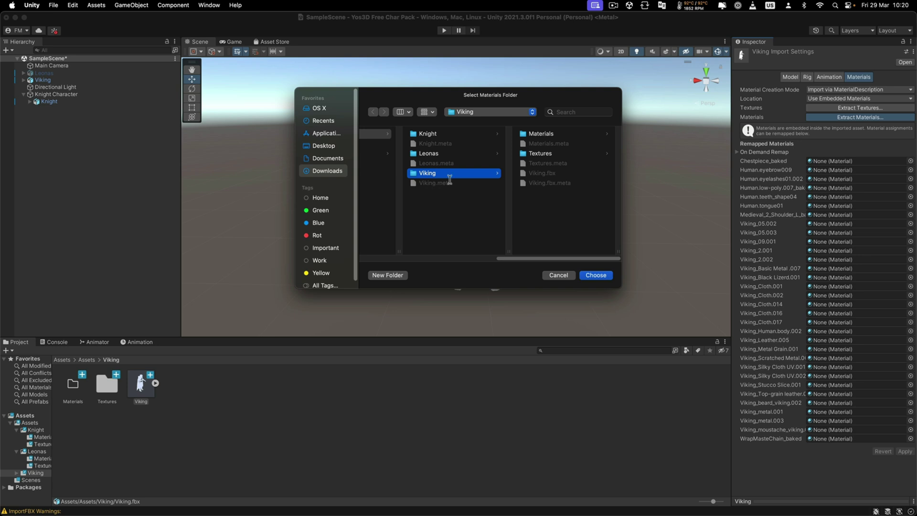
click(545, 133)
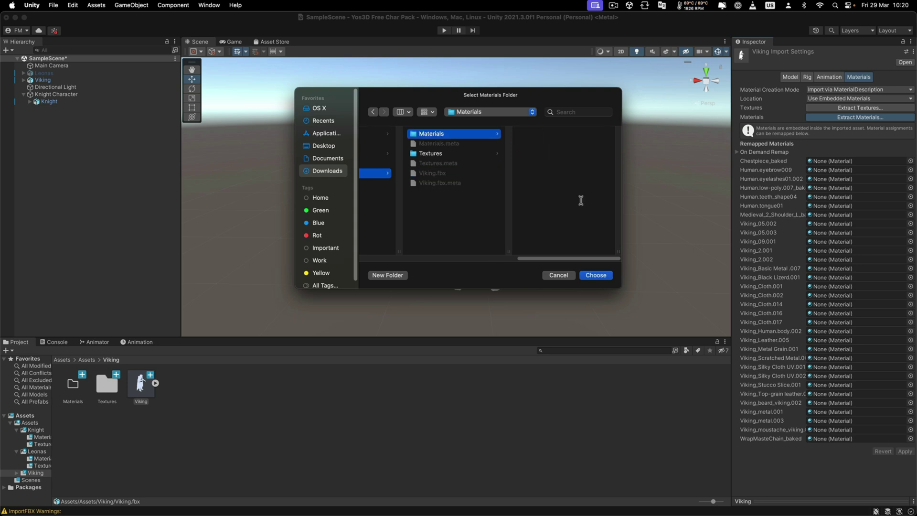
click(595, 275)
Set the shader of all materials in Viking's Materials folder to Legacy Shaders Diffuse.
click(89, 397)
double_click(89, 396)
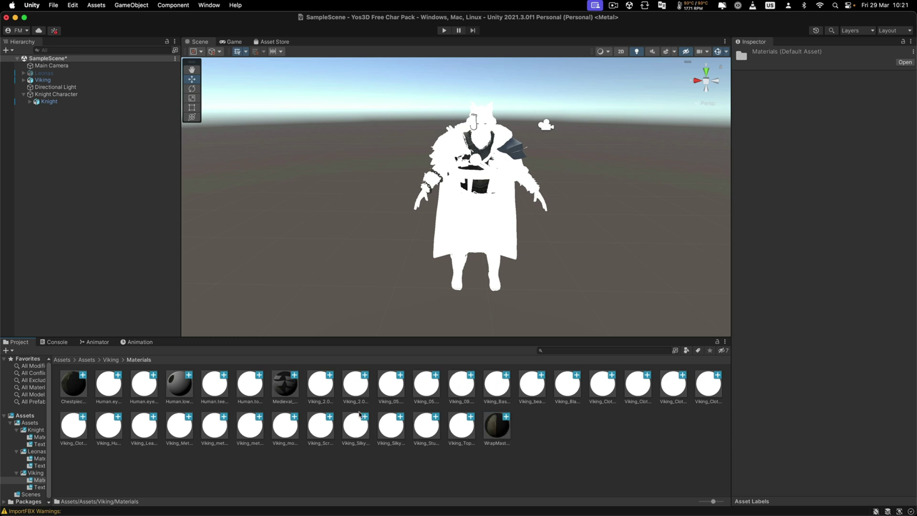
key(super+a)
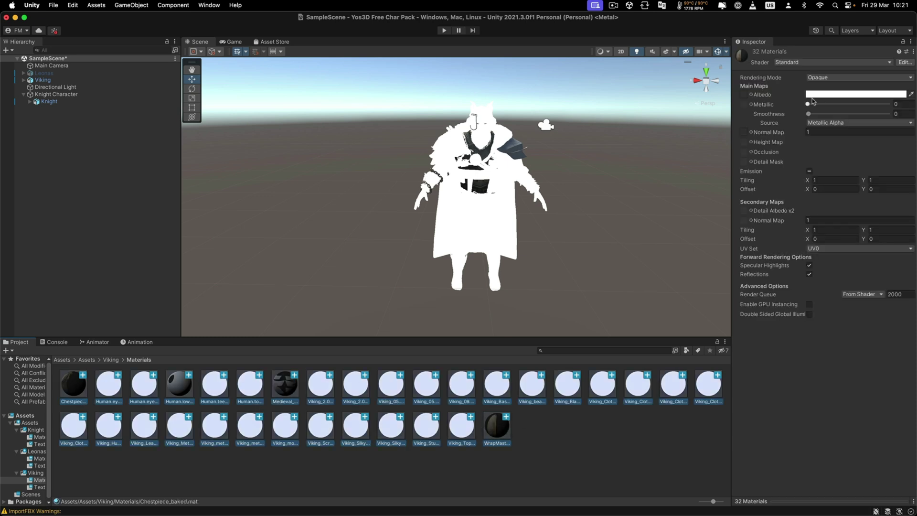
click(794, 63)
click(800, 194)
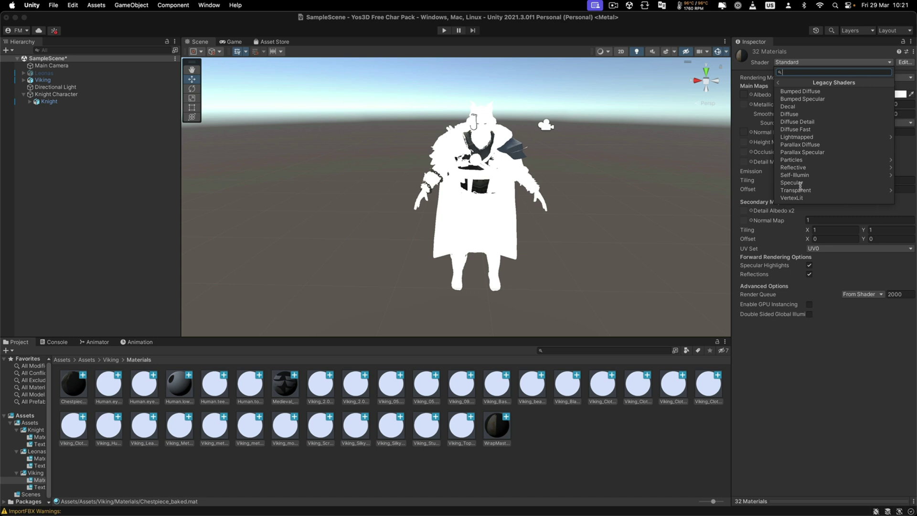
click(792, 114)
right_drag(517, 181, 487, 150)
Activate the Leonas object in the scene and view it together with the other characters.
click(44, 72)
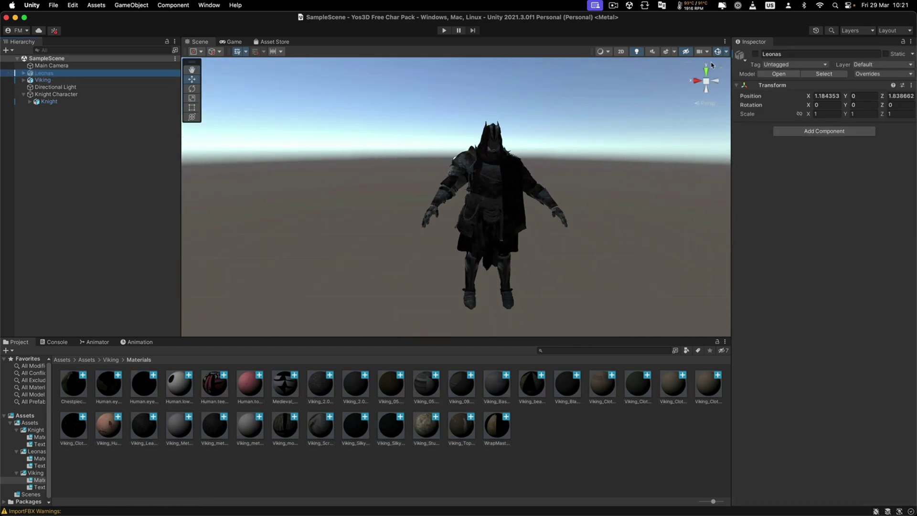
click(755, 54)
key(f)
right_drag(454, 206, 369, 127)
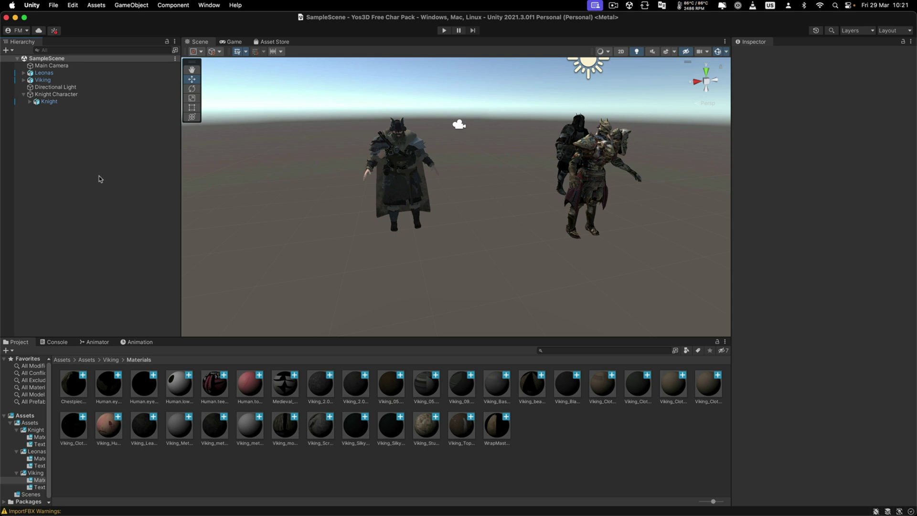
Clear the console messages and return to the project assets.
click(51, 342)
click(9, 350)
click(19, 342)
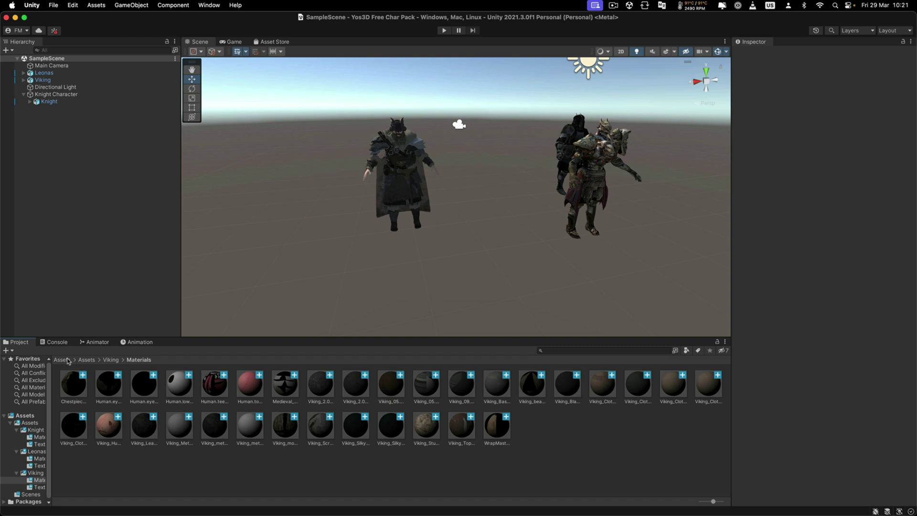